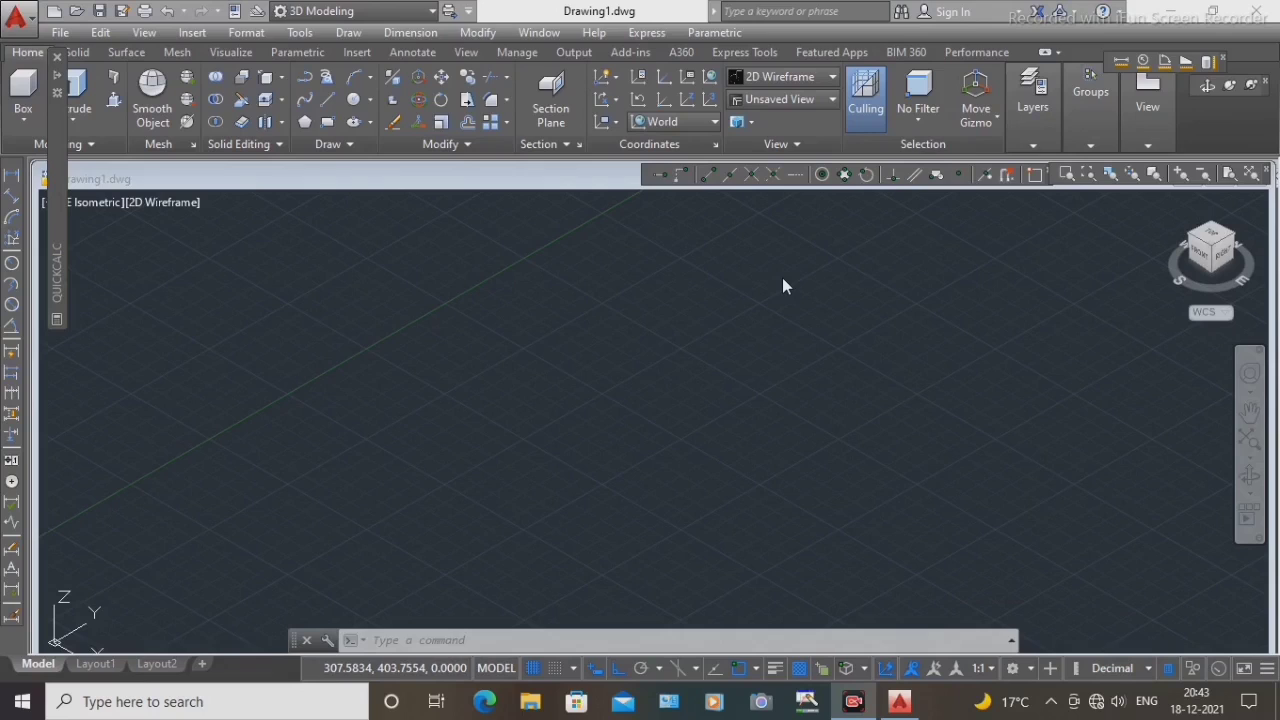
Step: Draw a rectangle with length 100 and width 120 on the ground plane using the Dimensions option
left_click(628, 356)
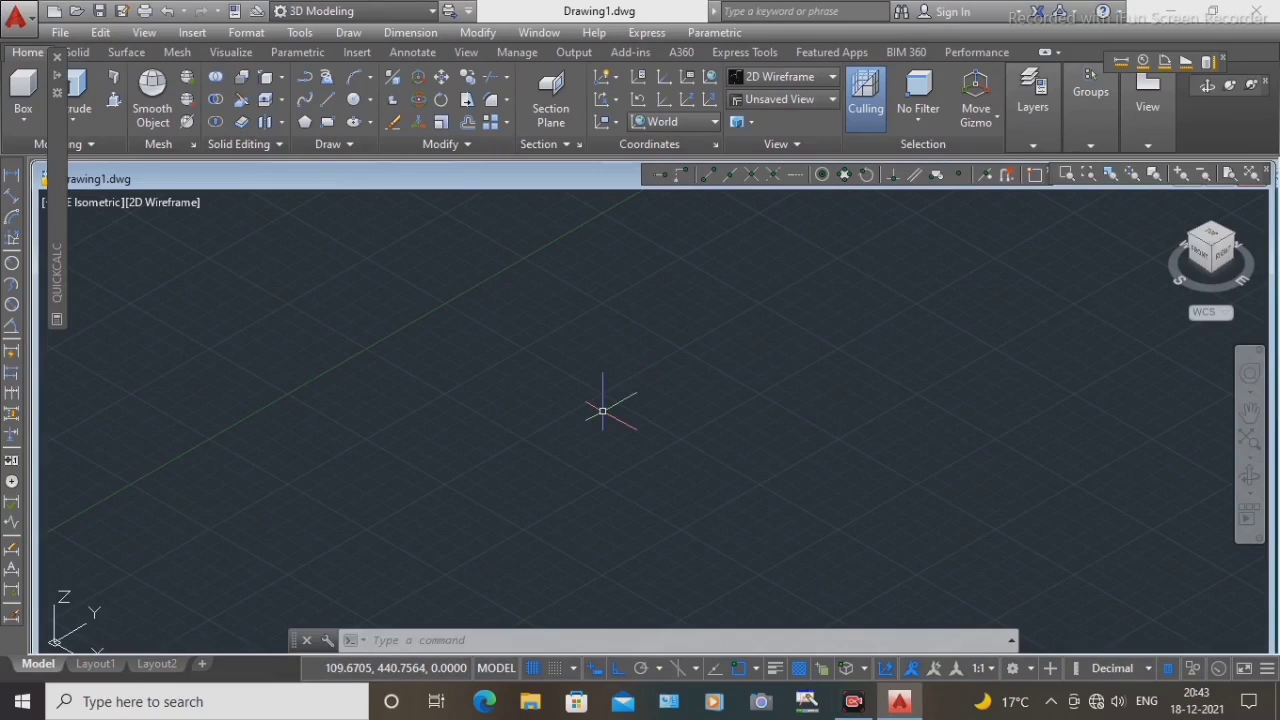
left_click(333, 124)
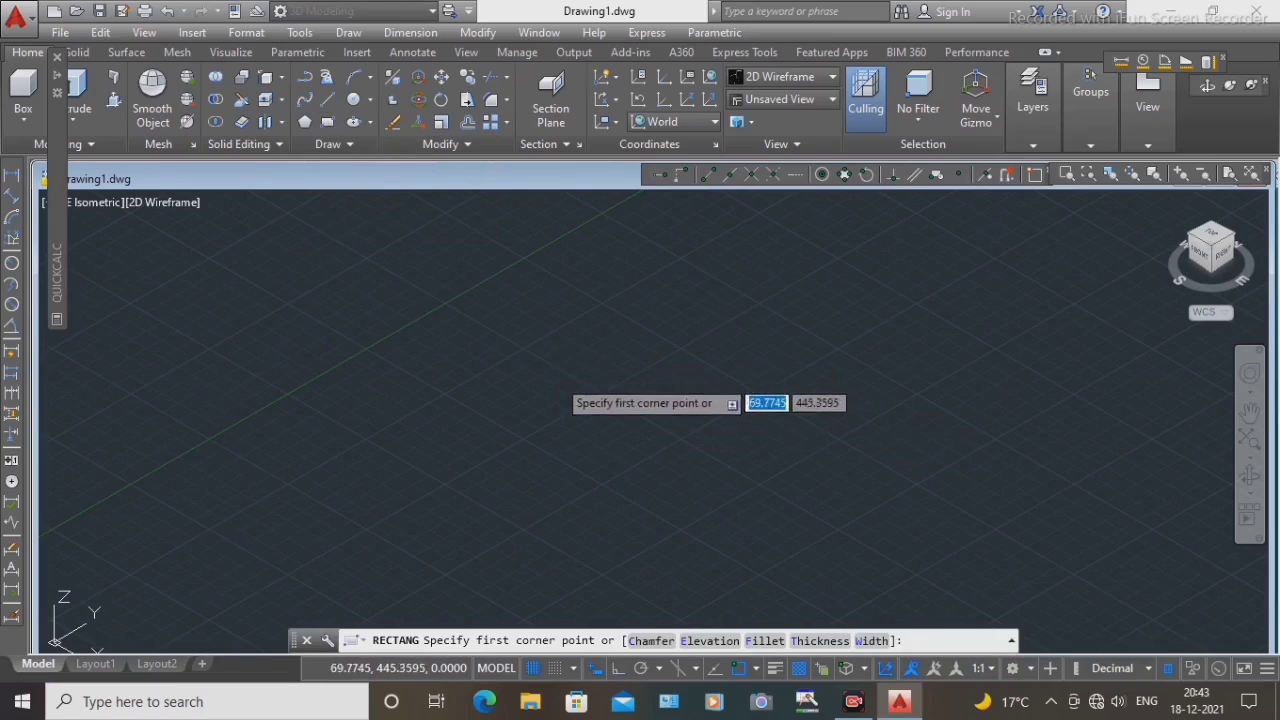
left_click(559, 384)
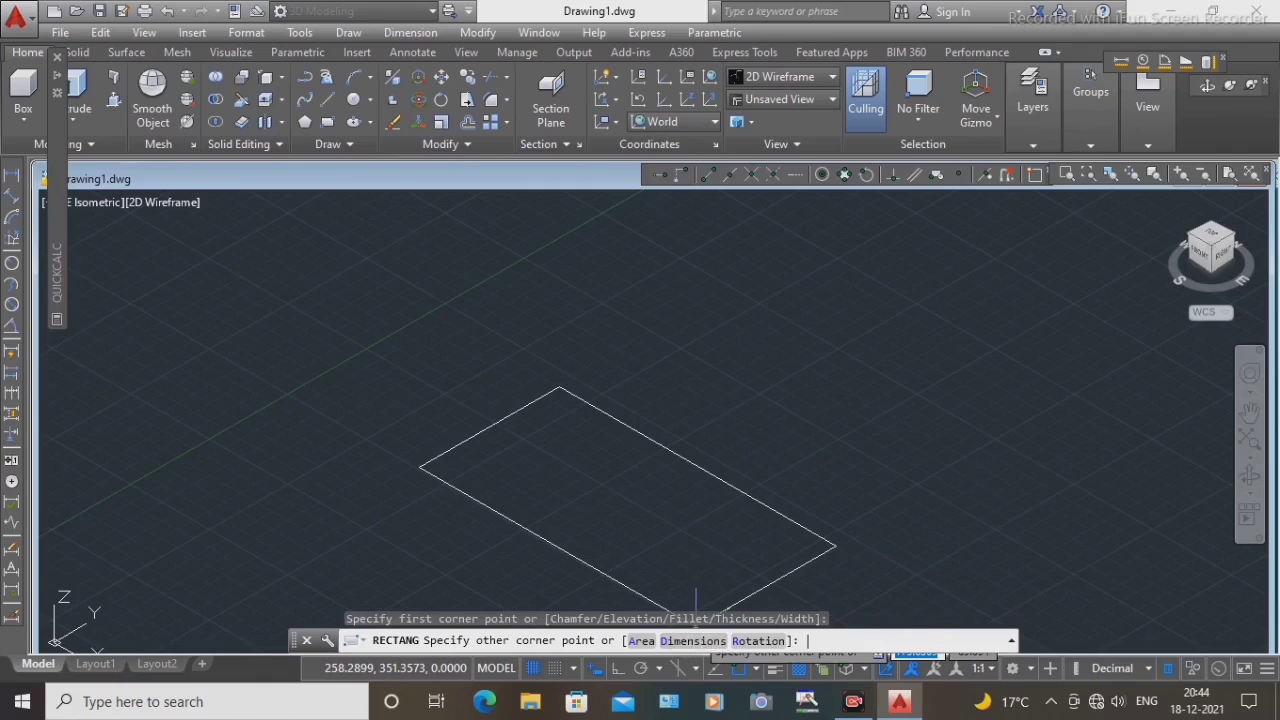
left_click(689, 642)
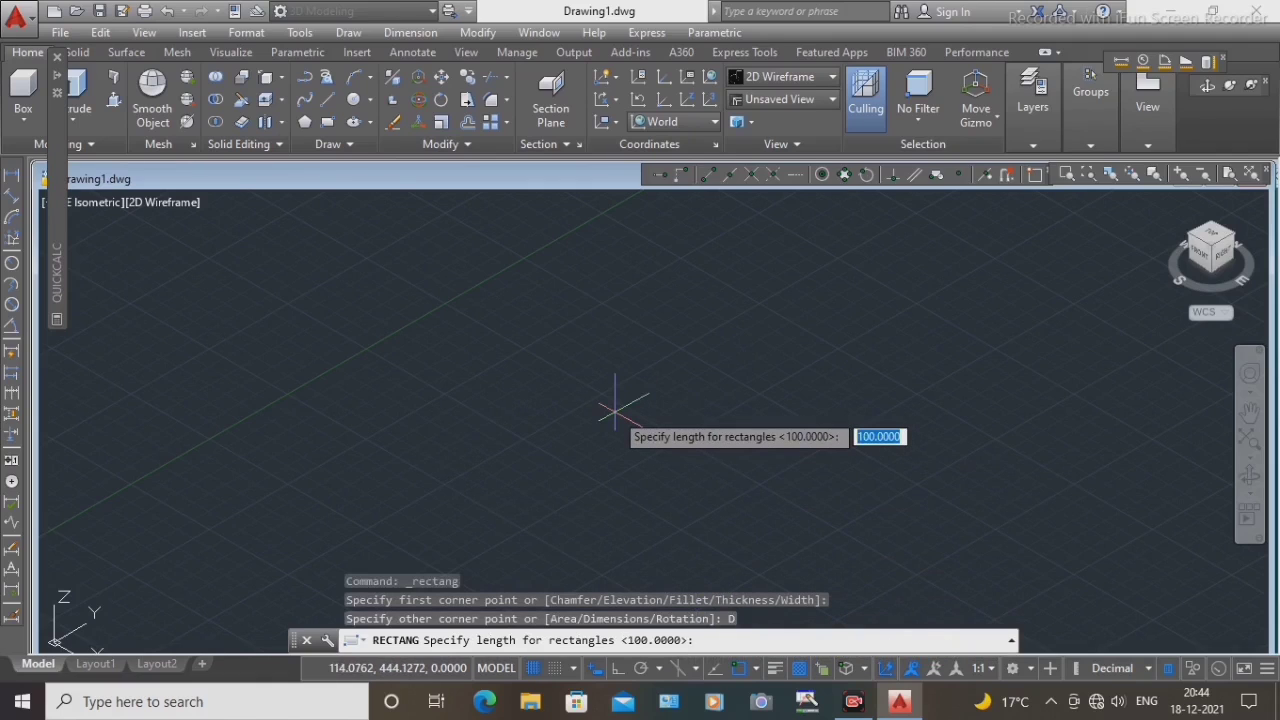
key("Return")
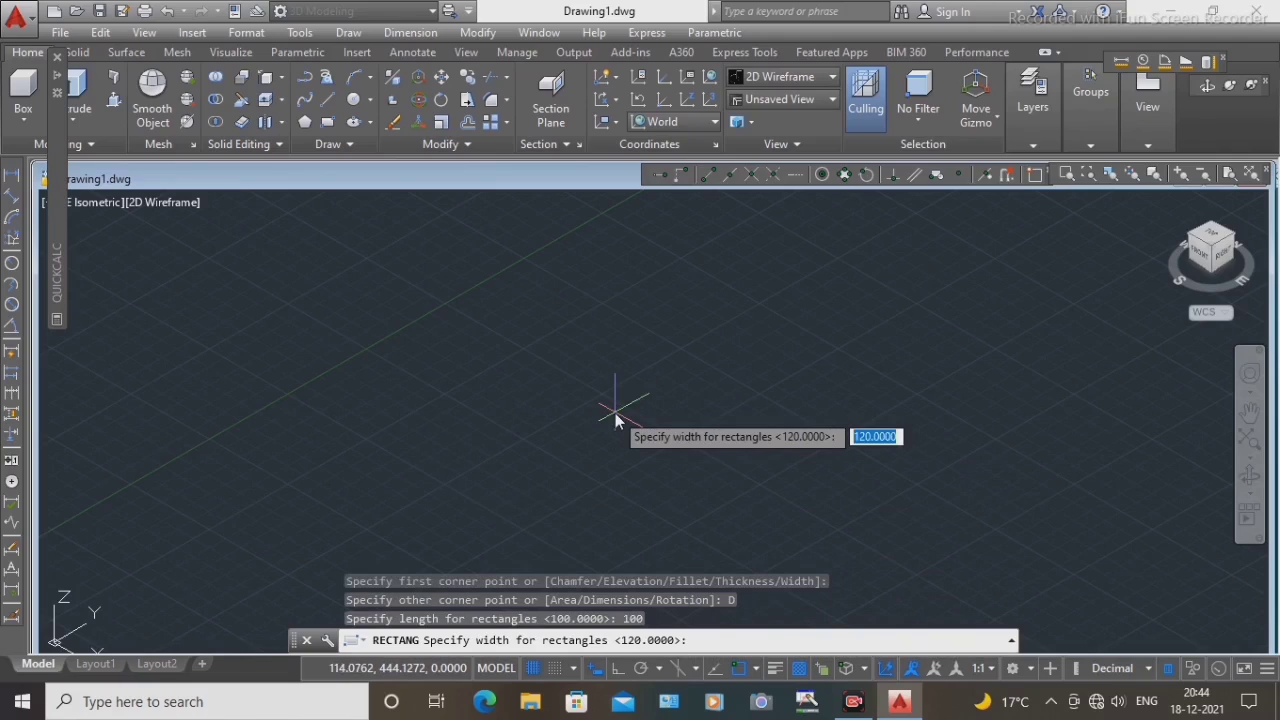
type("120")
key("Return")
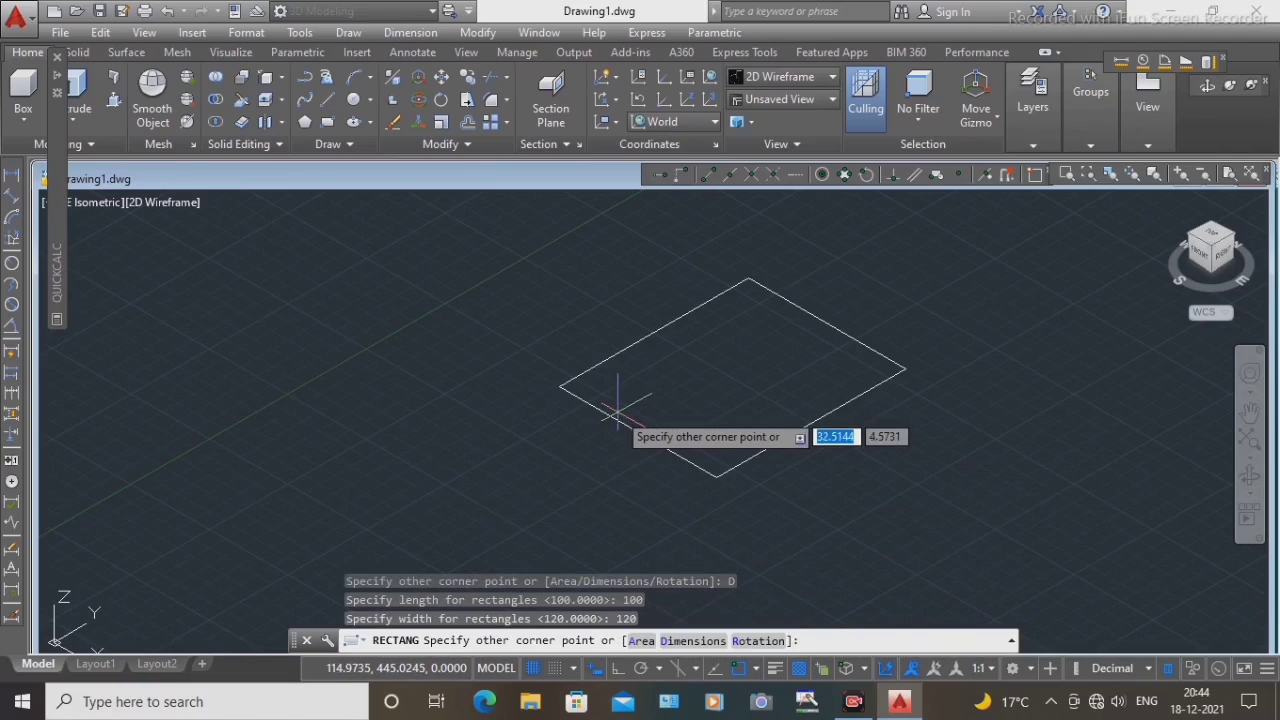
left_click(617, 412)
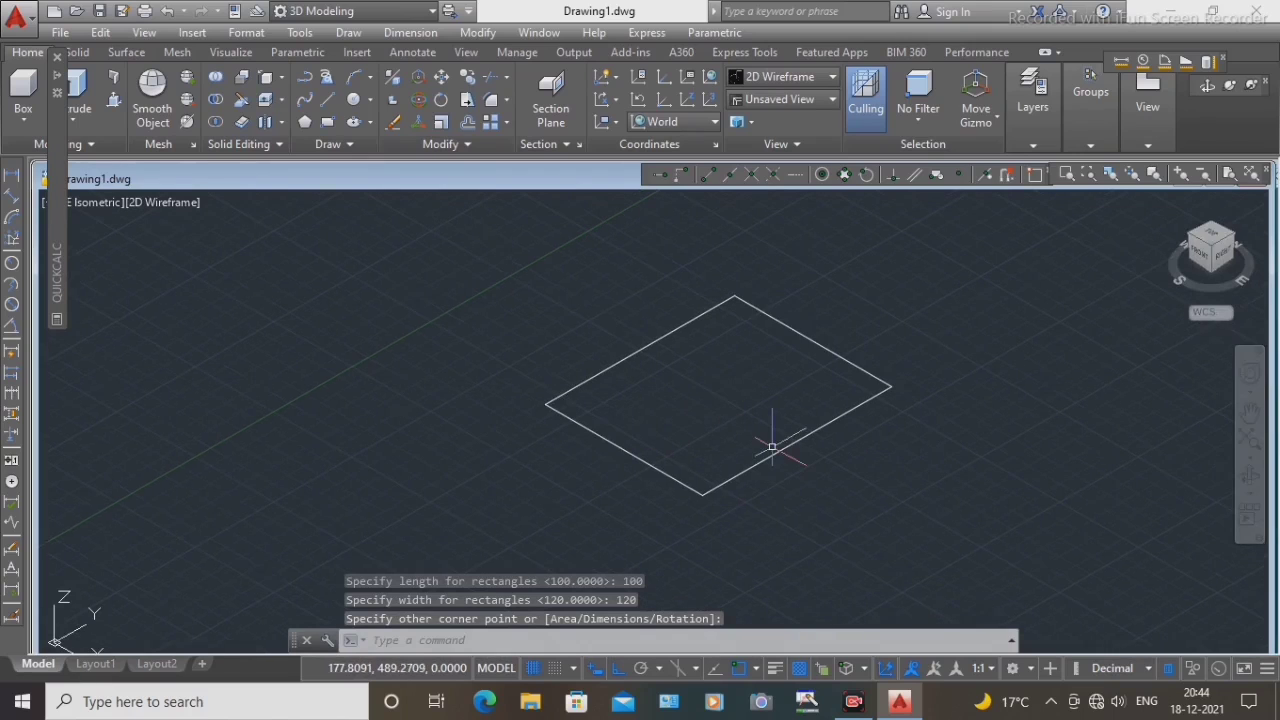
Step: Extrude the rectangle upward by 25 in Solid mode to form the base block
left_click(731, 426)
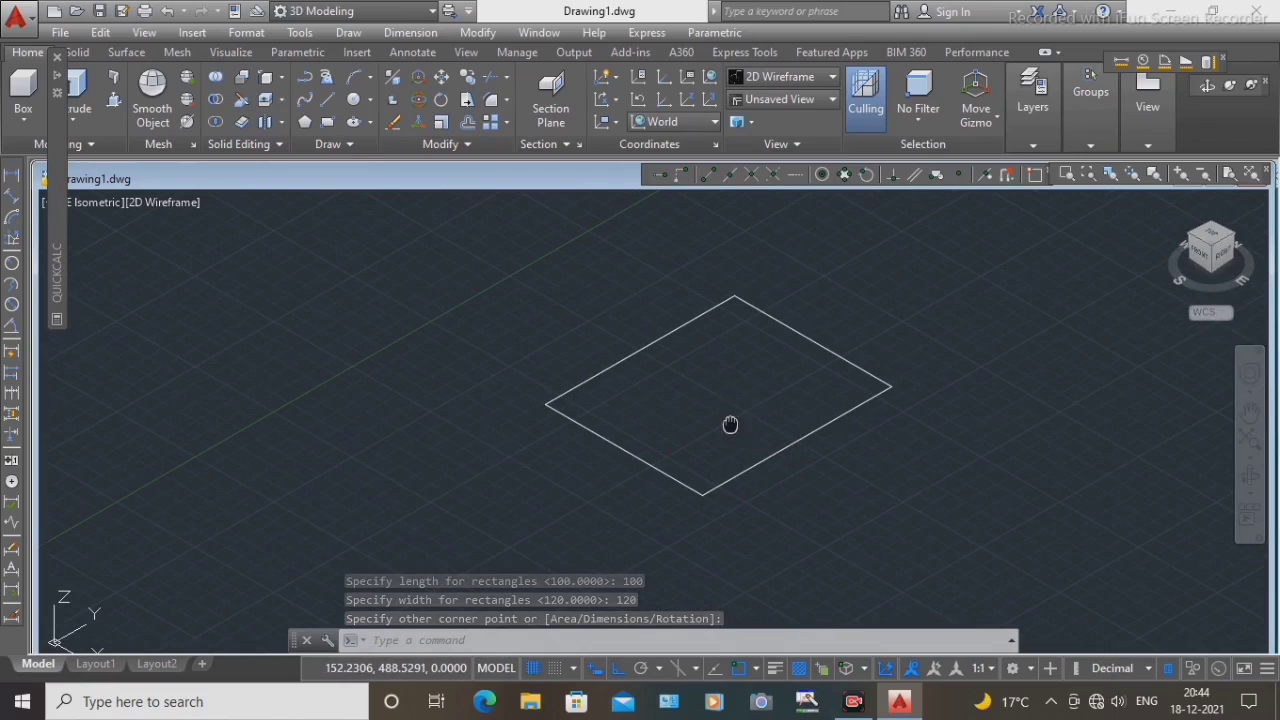
left_click(735, 445)
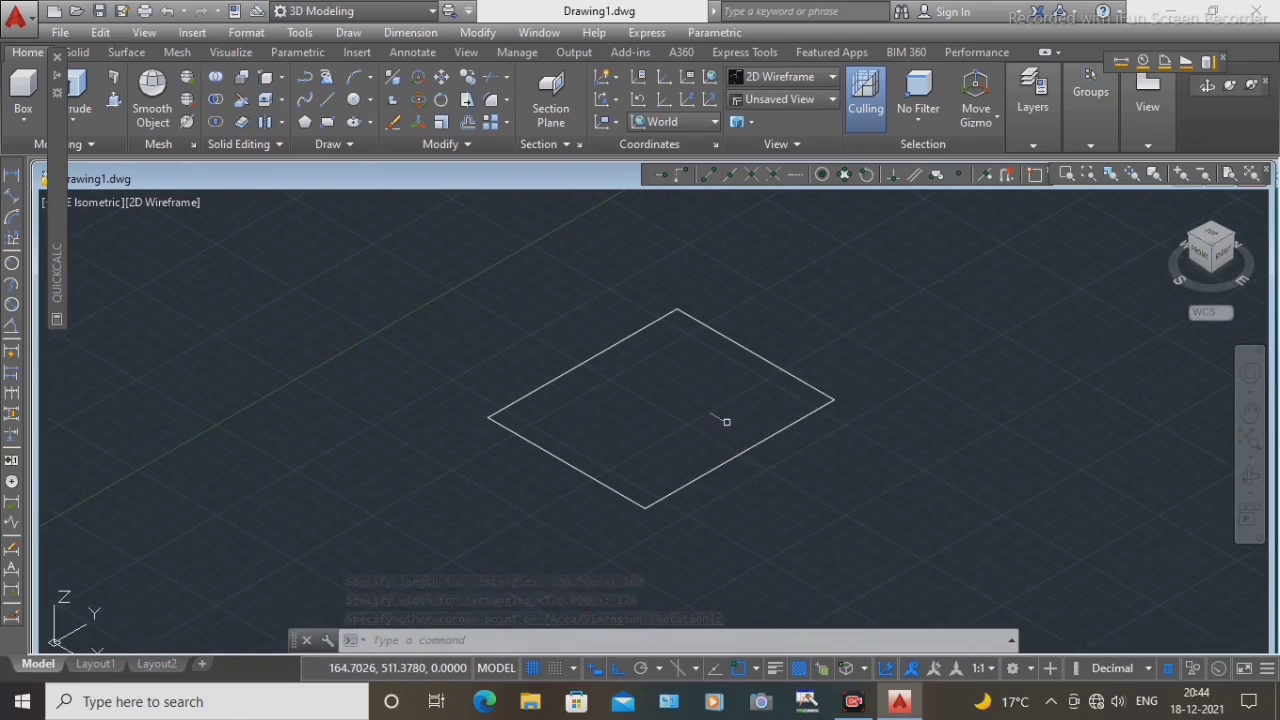
left_click(80, 122)
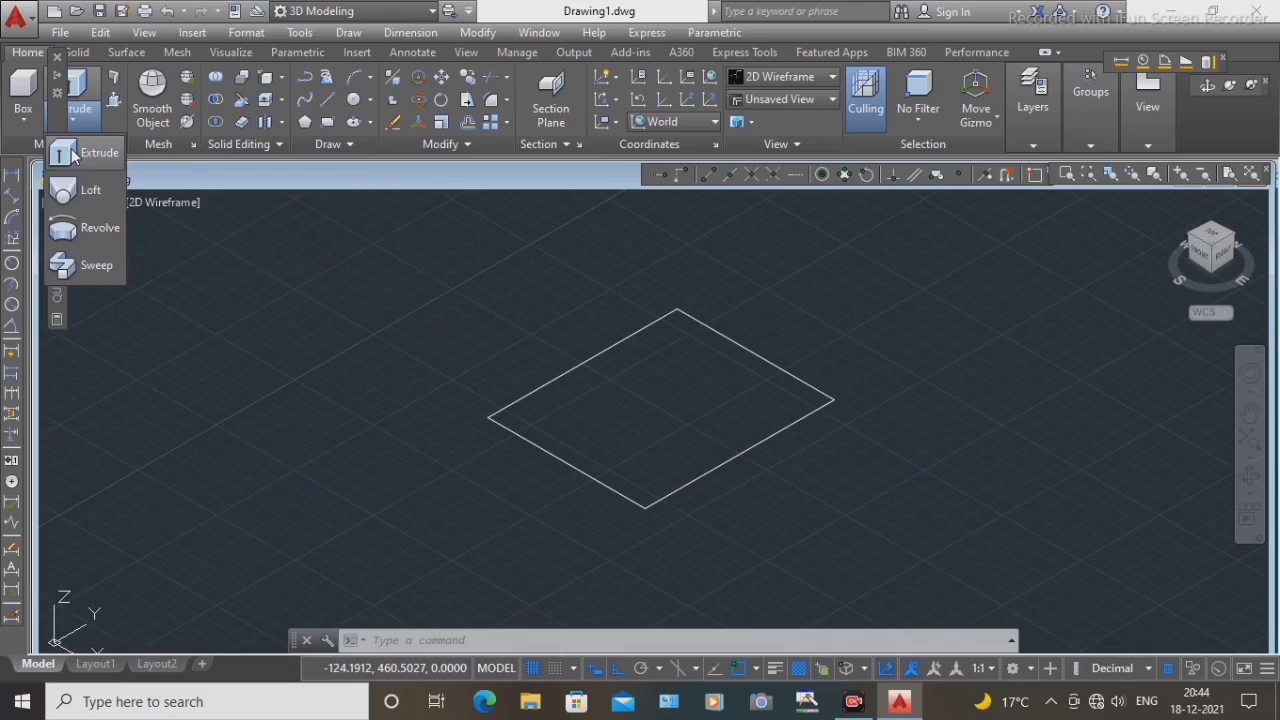
left_click(88, 152)
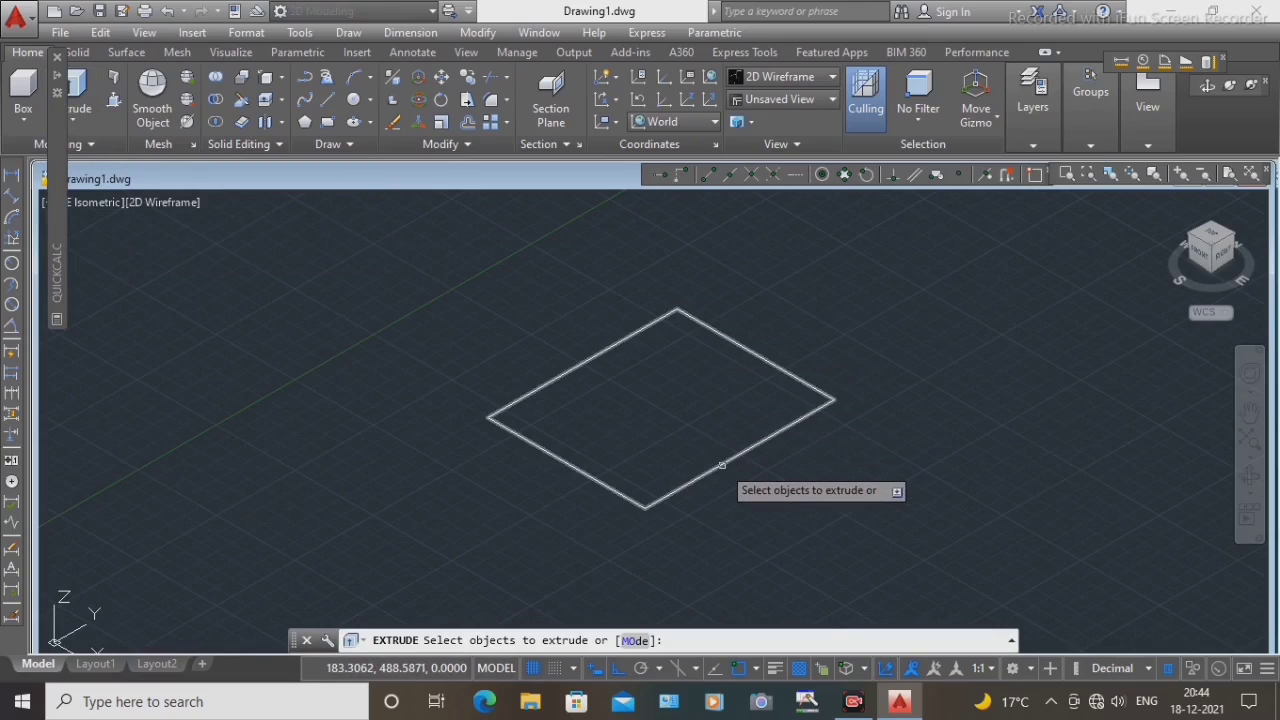
left_click(635, 640)
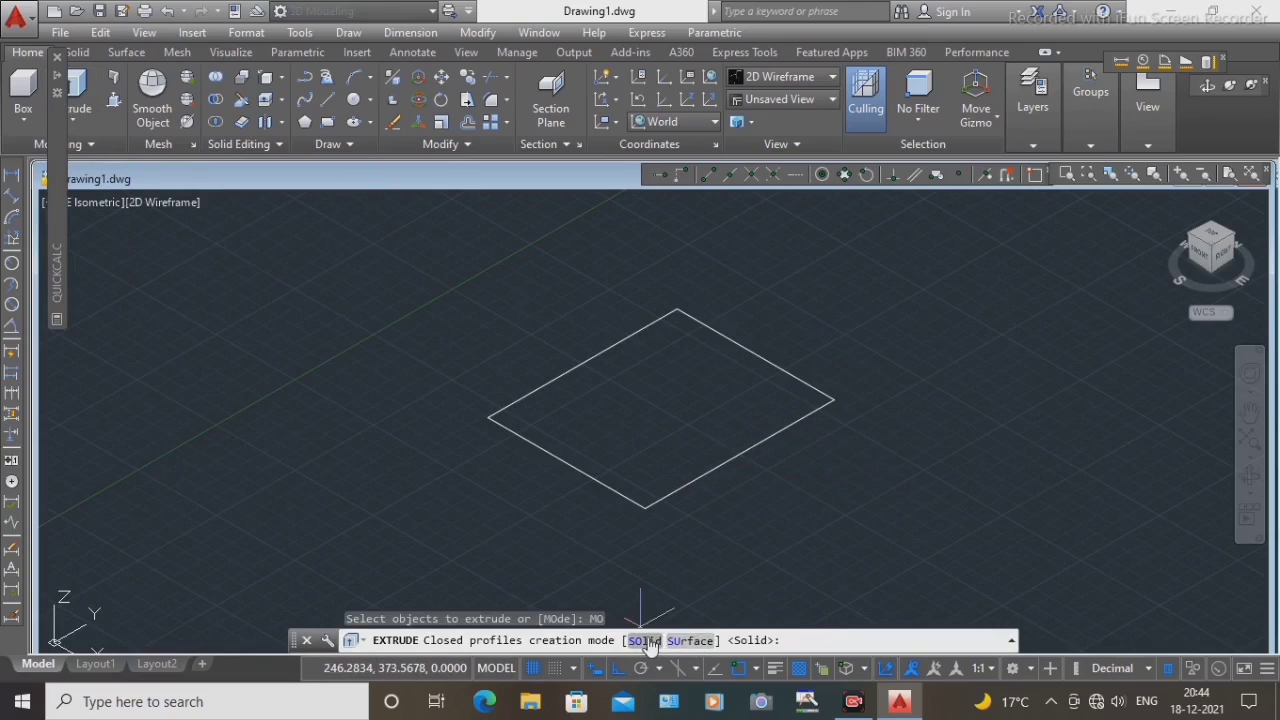
left_click(646, 641)
left_click(733, 455)
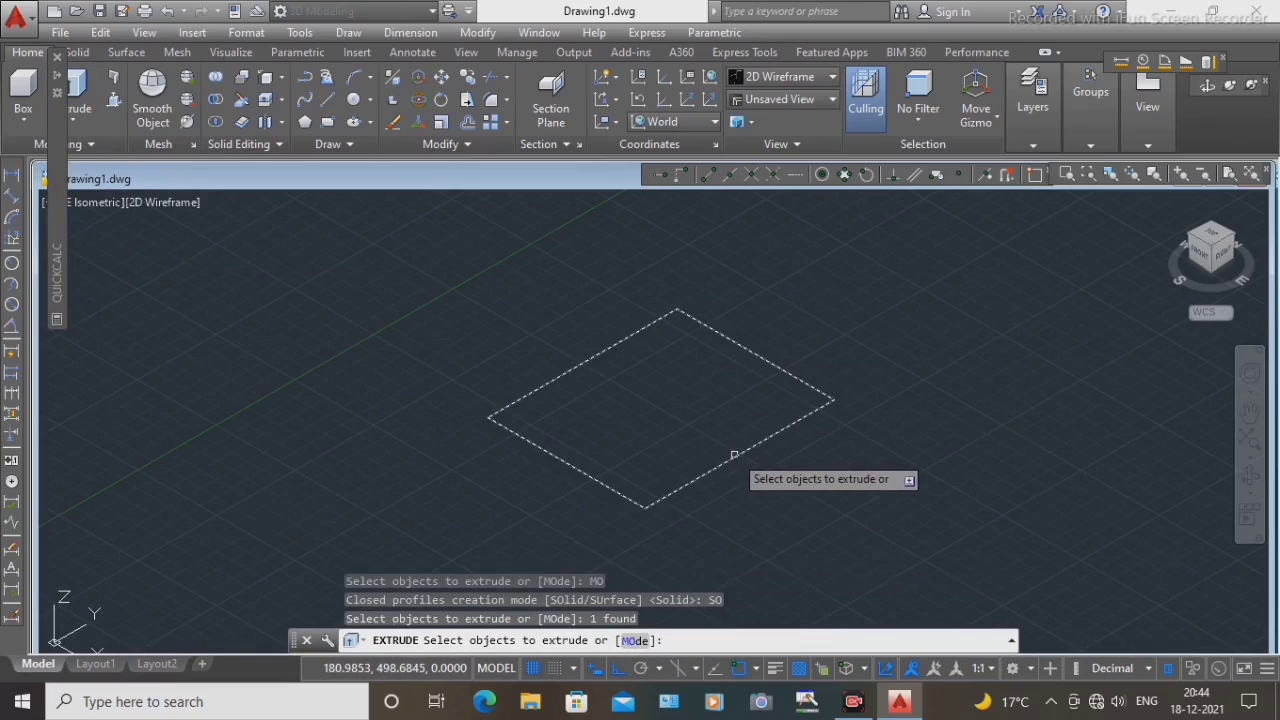
right_click(705, 413)
left_click(750, 427)
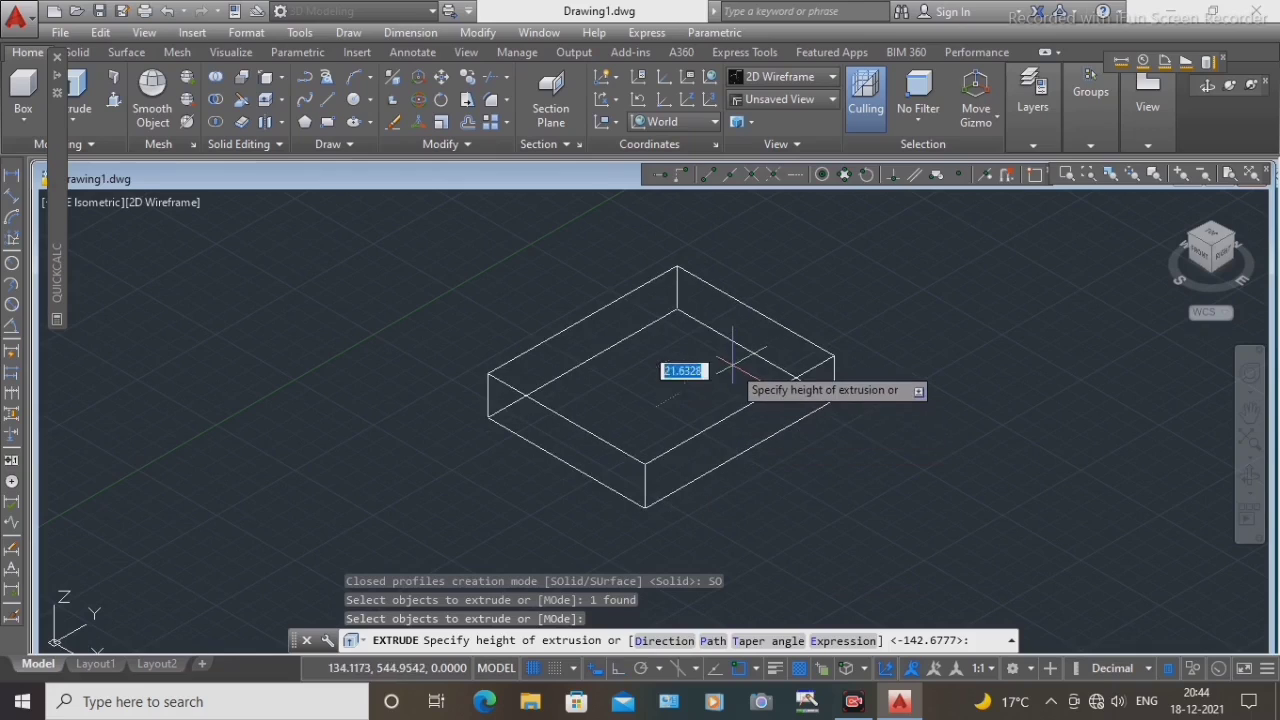
type("2")
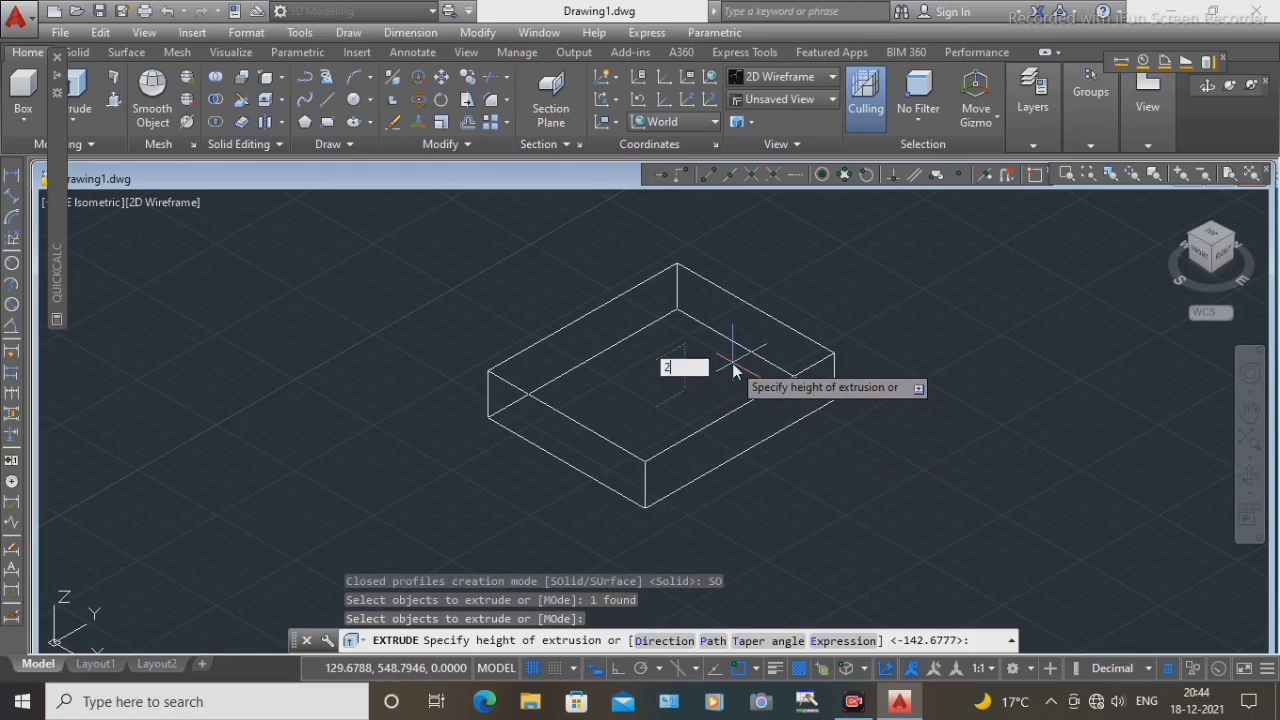
type("5")
key("Return")
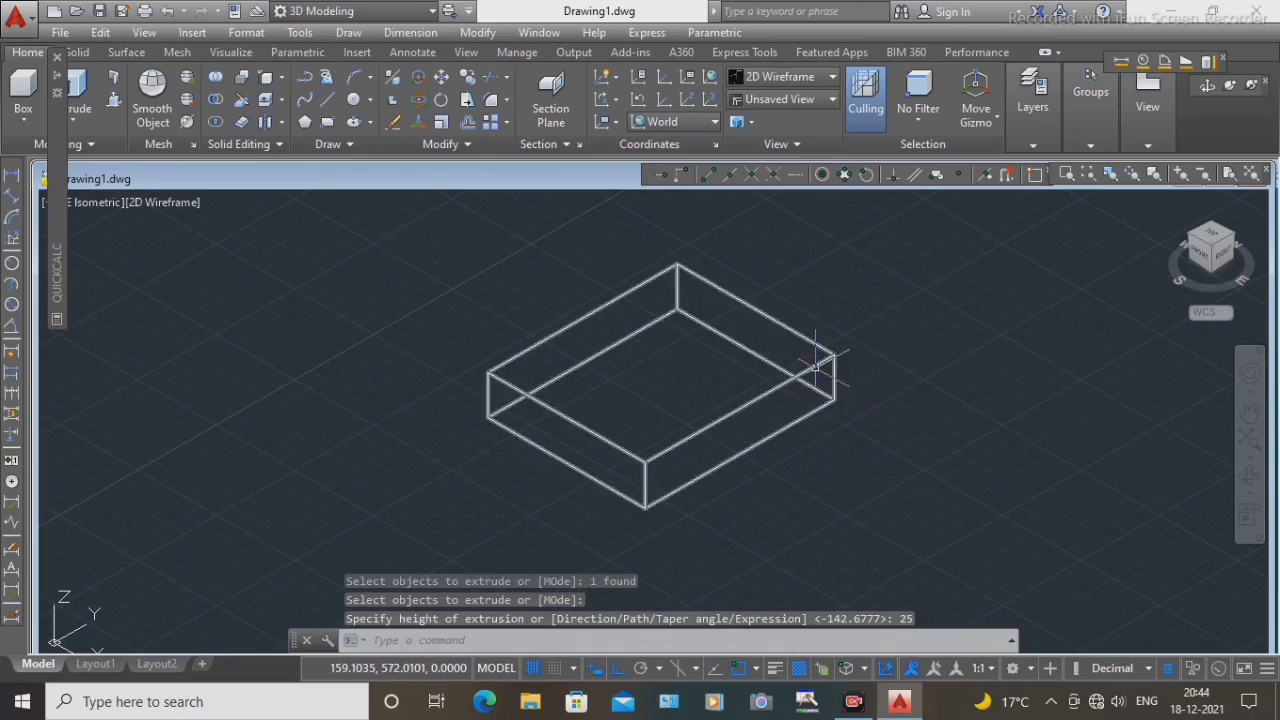
Step: Set the visual style to Shaded for viewing the base block
left_click(829, 82)
left_click(766, 205)
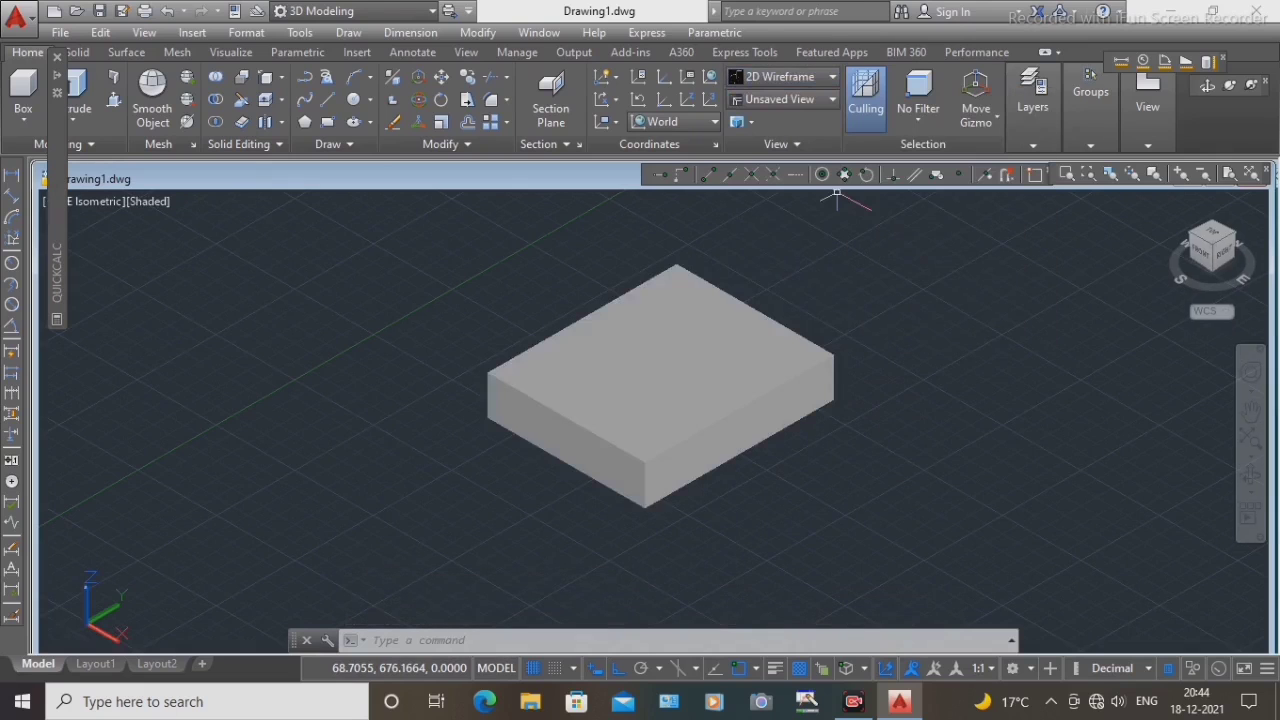
middle_click_drag(657, 378, 655, 410)
scroll(606, 360, "up", 2)
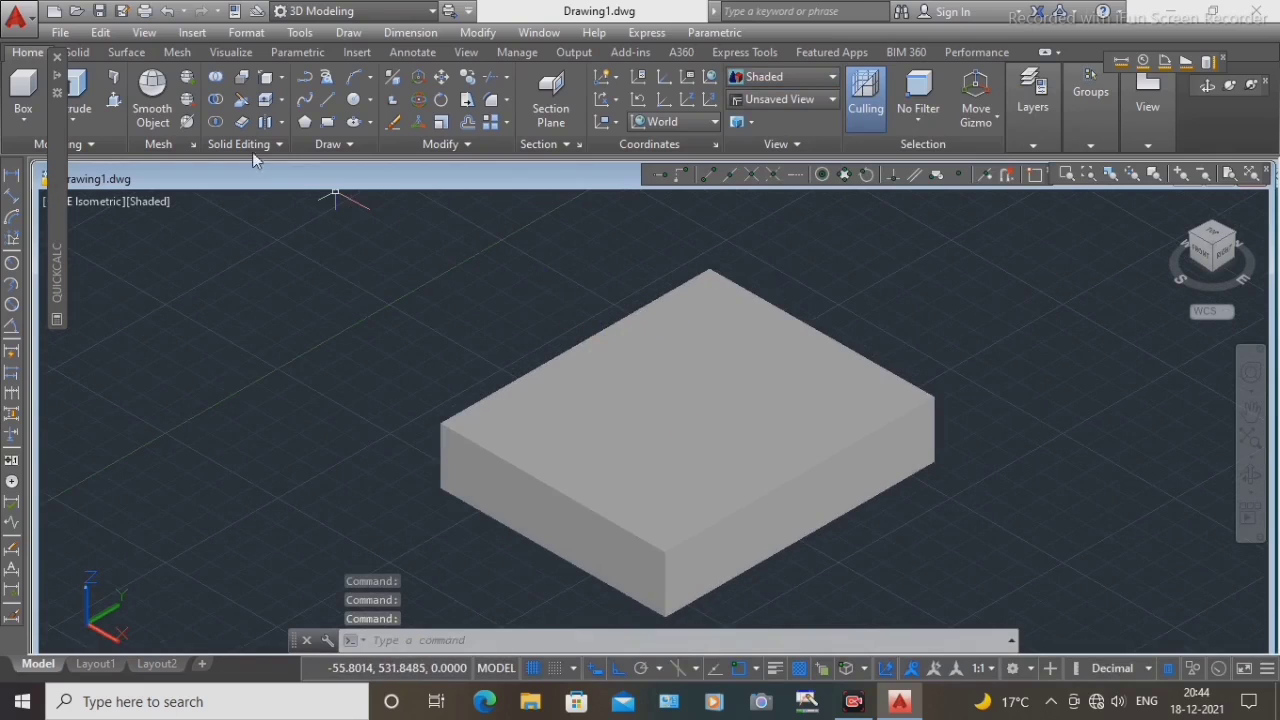
Step: Copy the long back edge of the block's top face 25 units inward across the face with edge editing
left_click(268, 78)
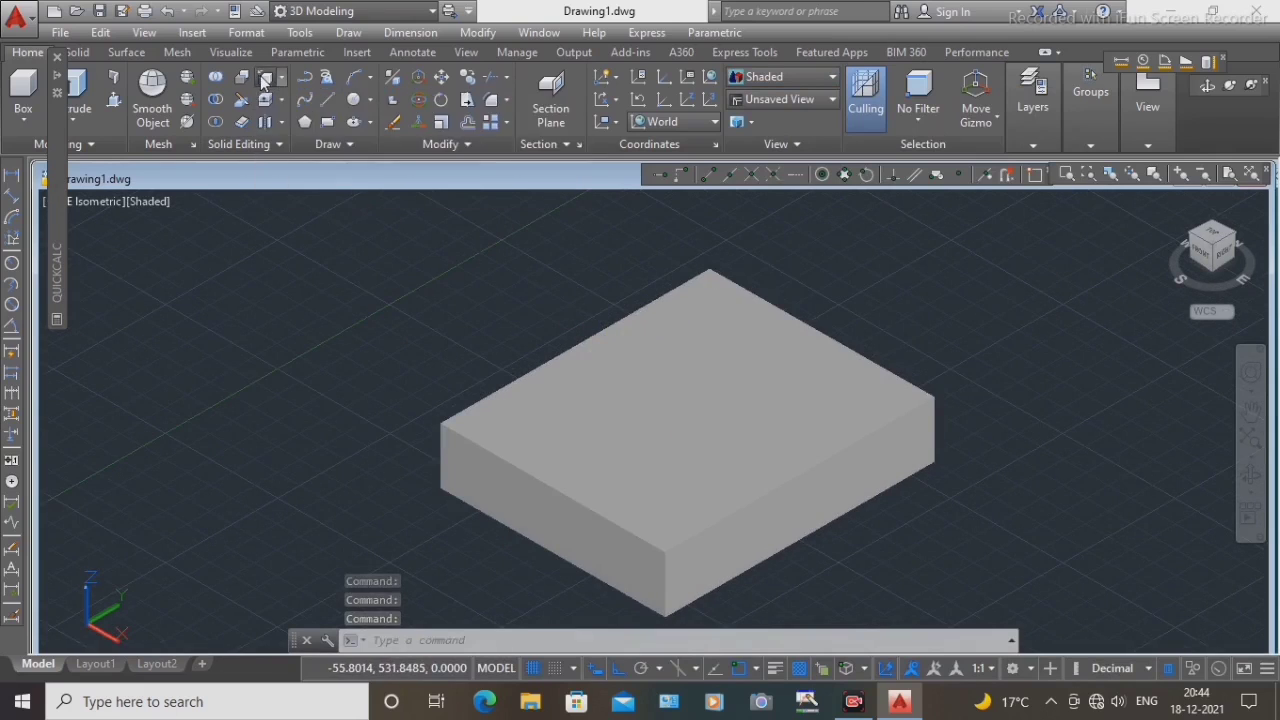
left_click(679, 283)
right_click(748, 240)
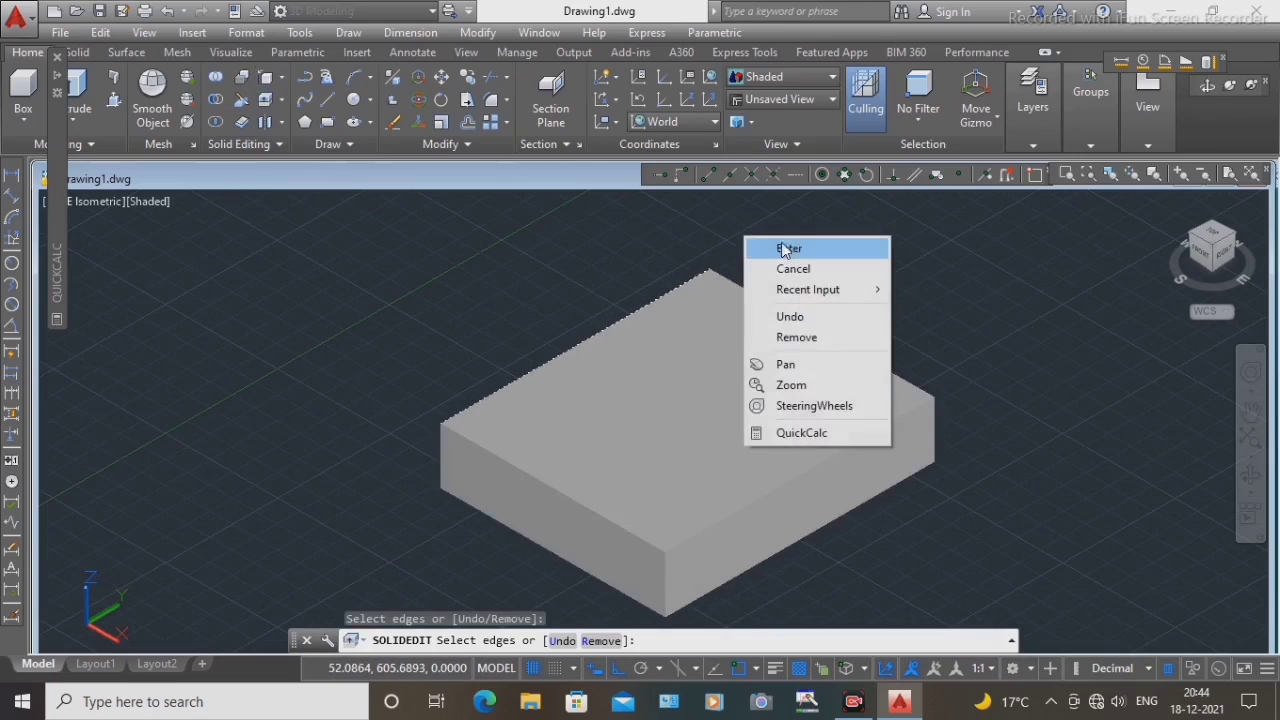
left_click(785, 248)
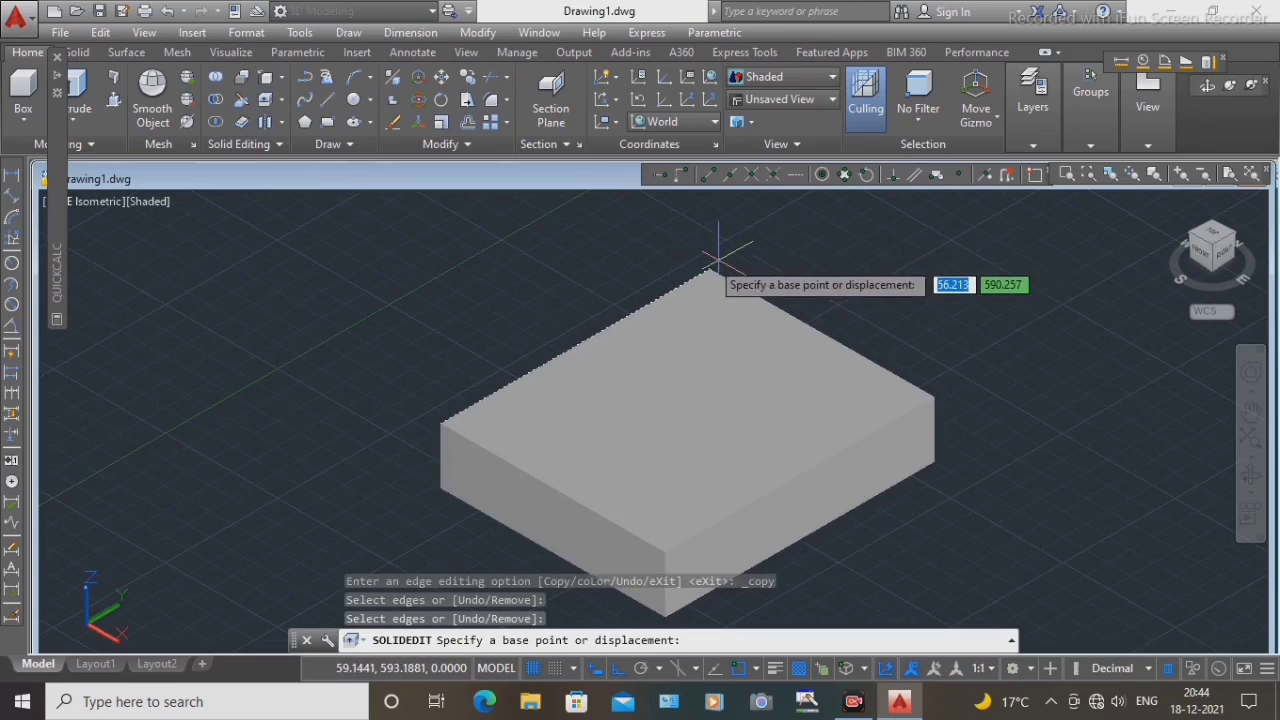
left_click(751, 240)
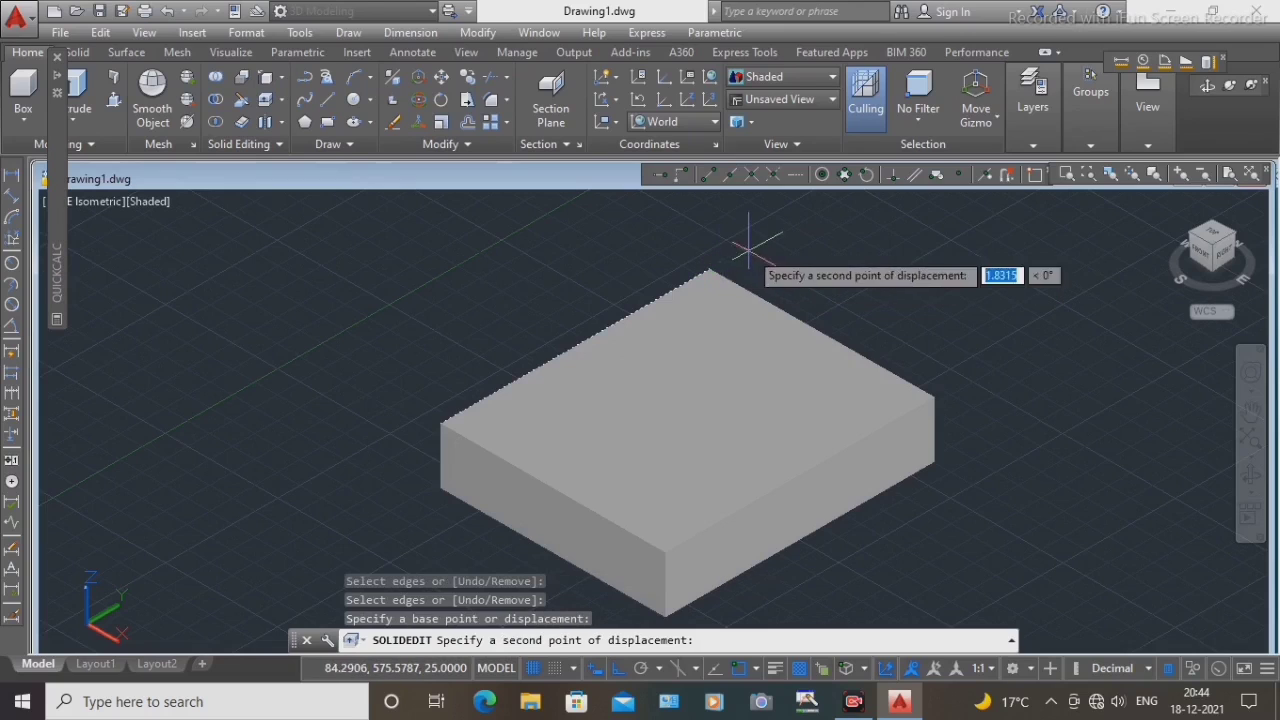
type("25")
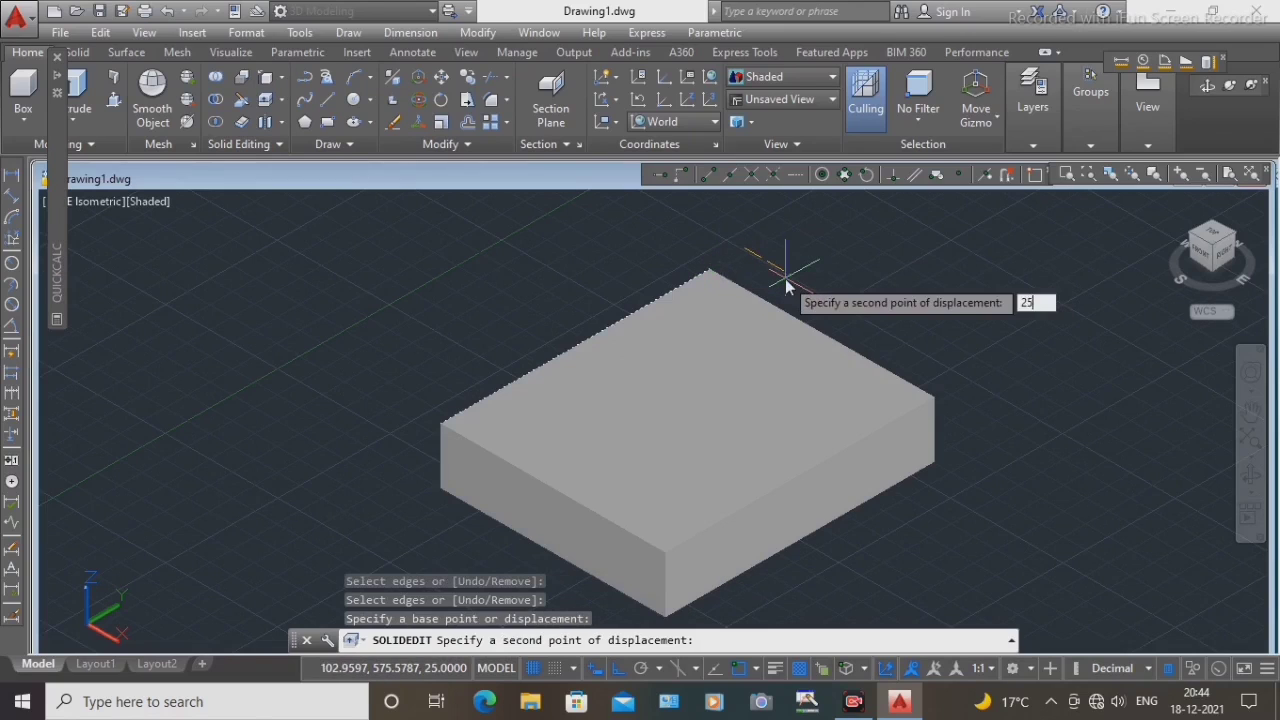
key("Return")
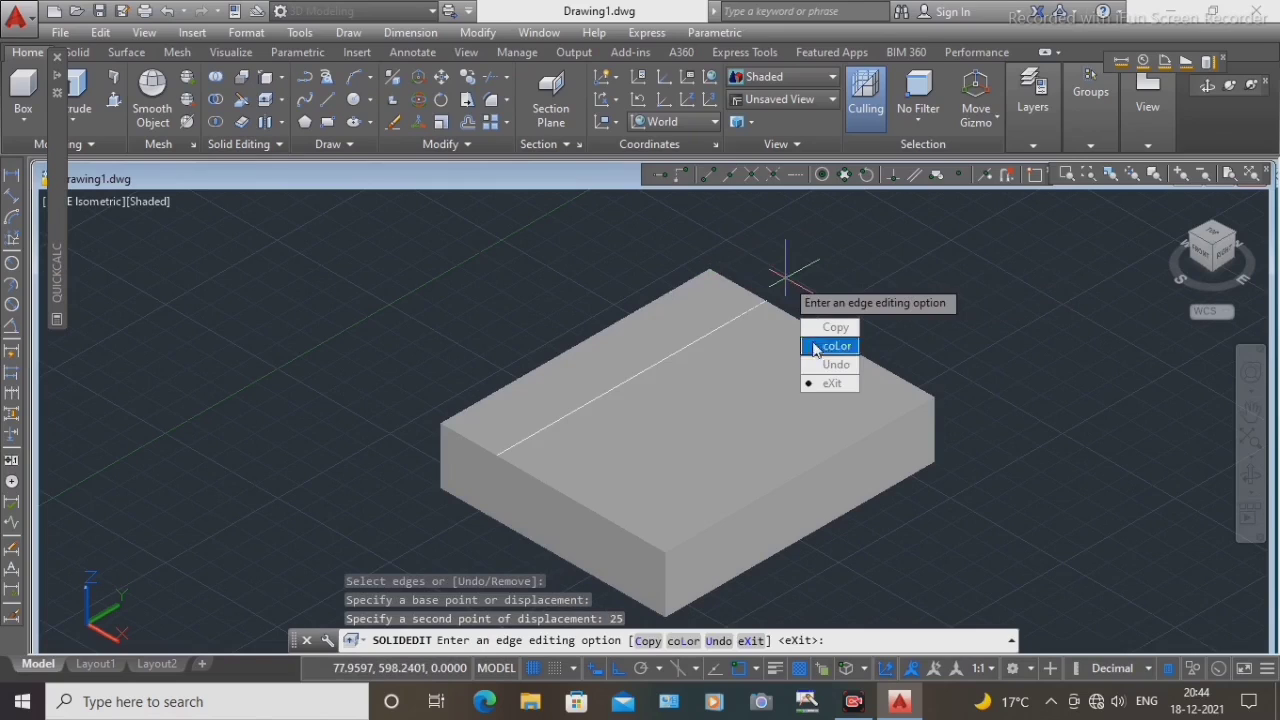
left_click(840, 384)
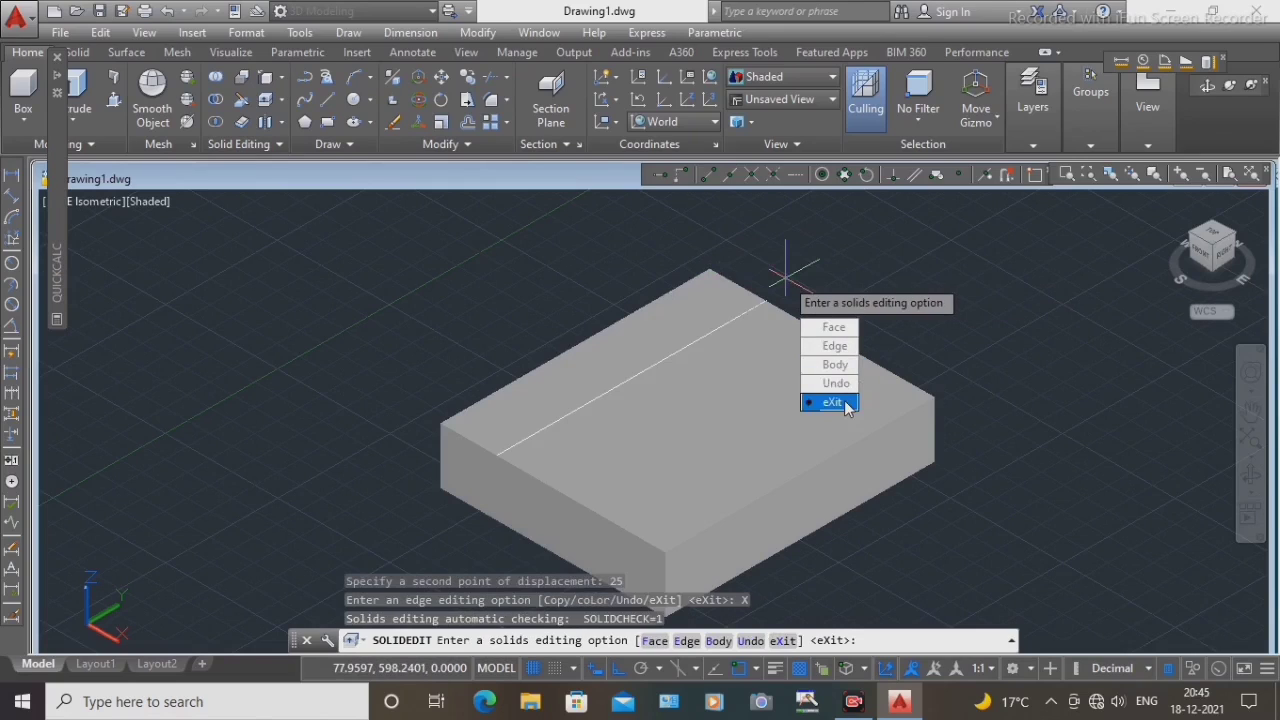
left_click(840, 401)
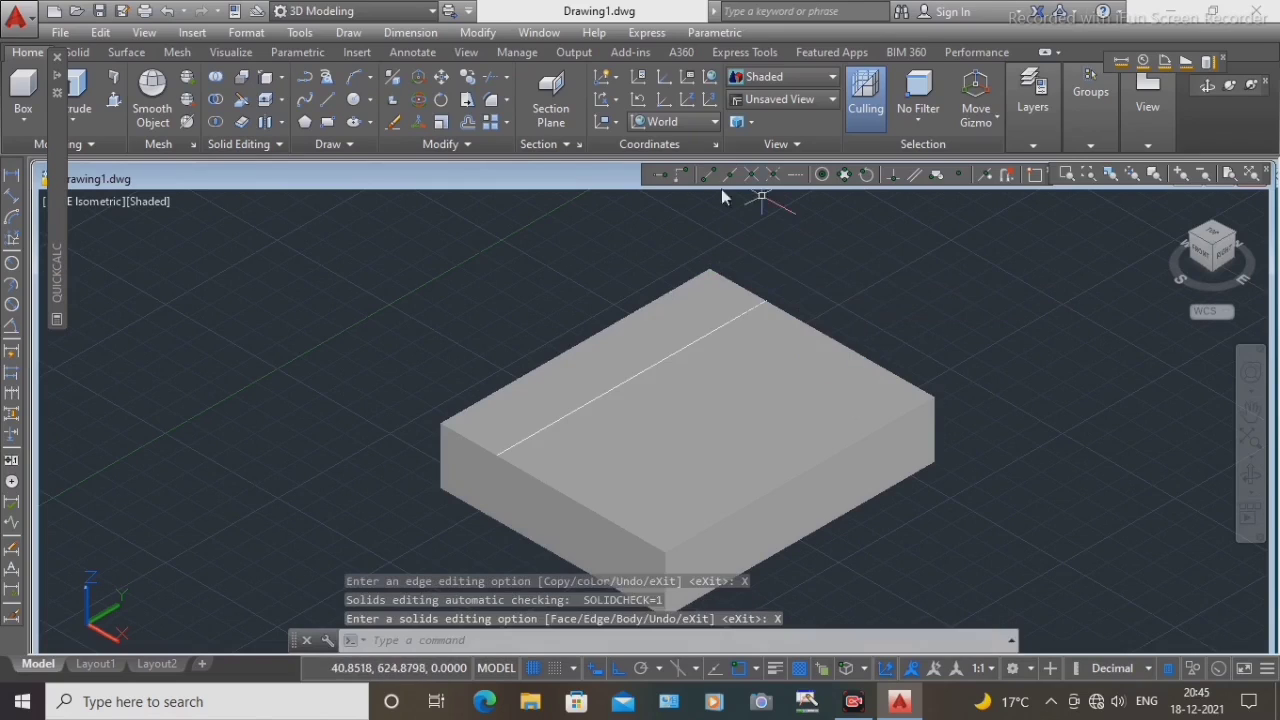
Step: Presspull the strip behind the copied edge upward by 60 to form the vertical wall
left_click(115, 98)
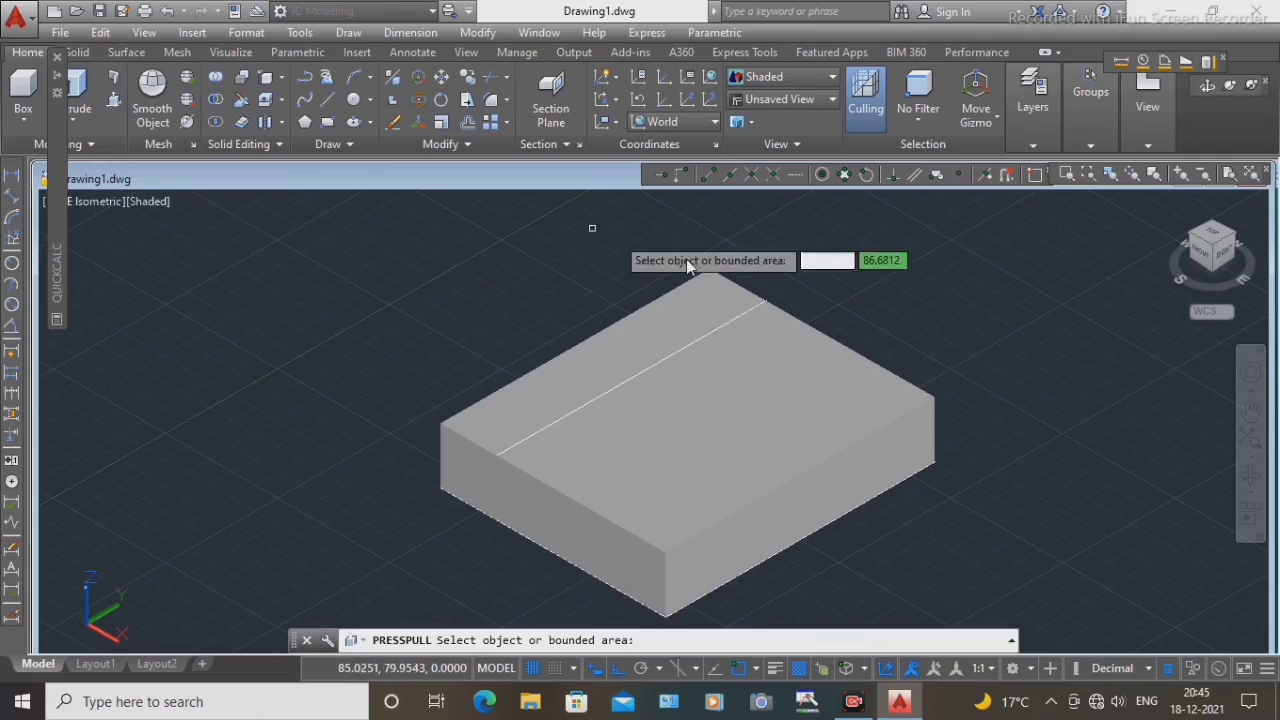
left_click(641, 349)
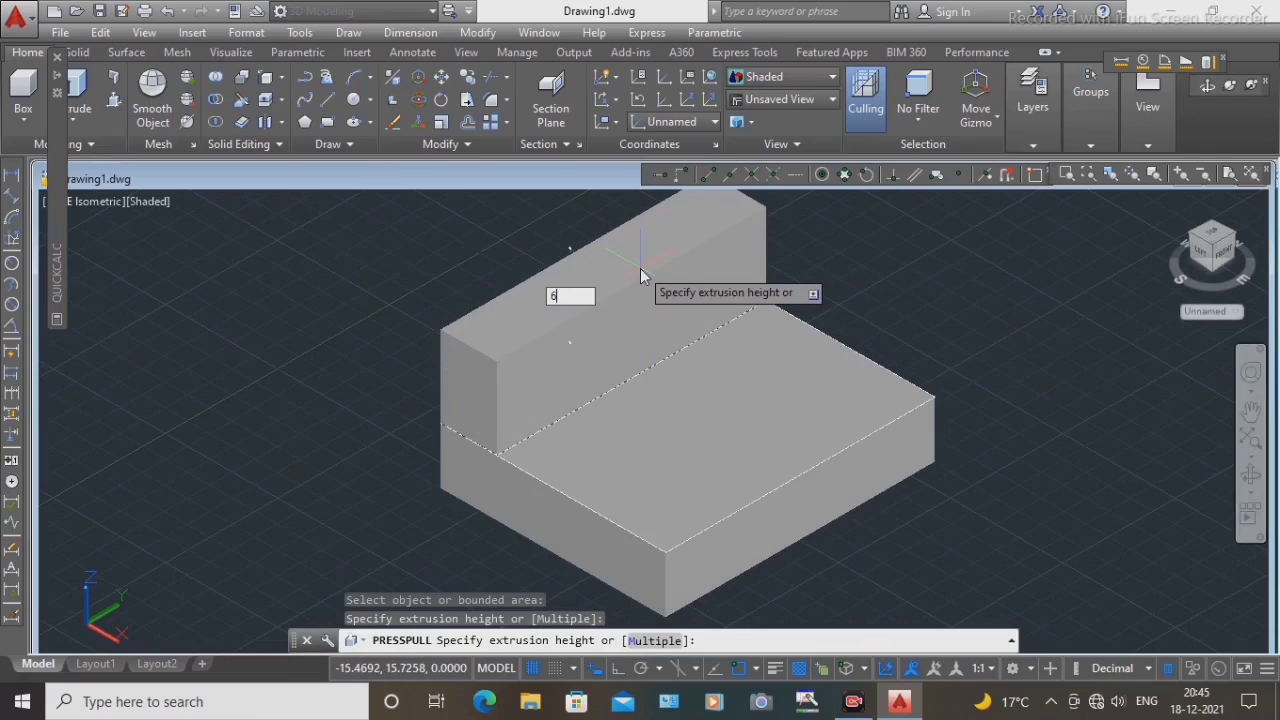
type("60")
key("Return")
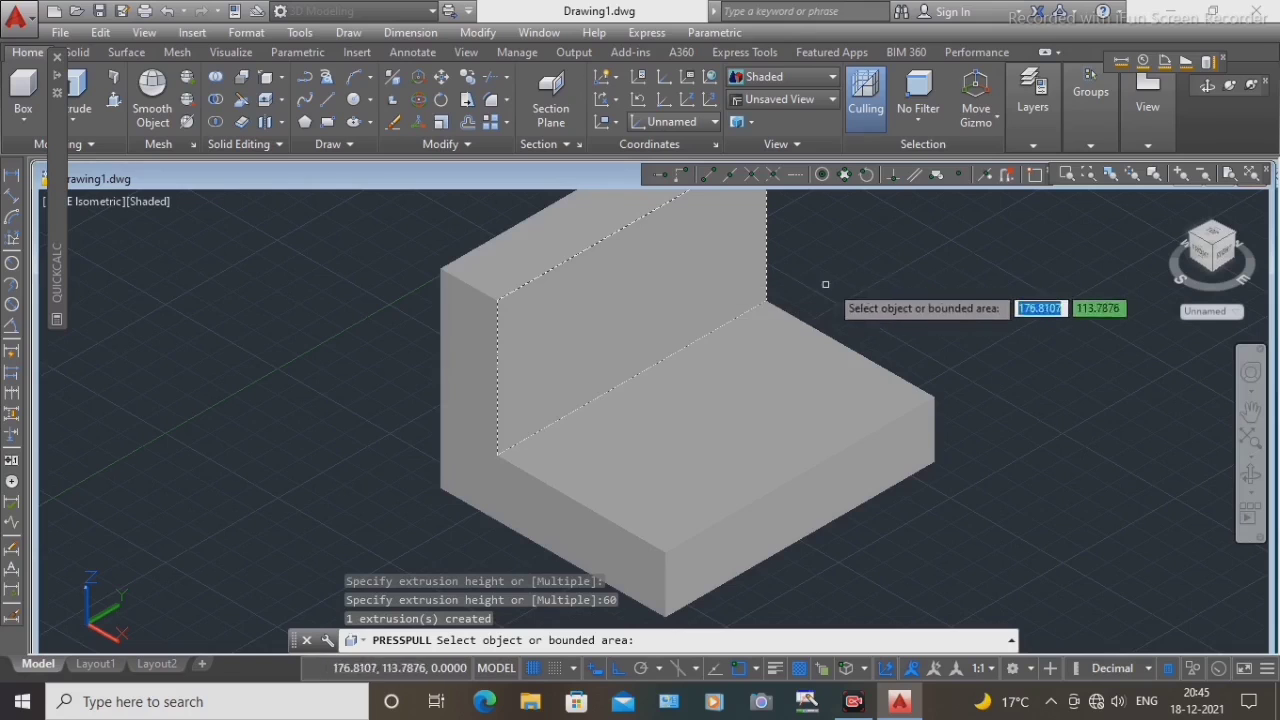
scroll(691, 345, "down", 3)
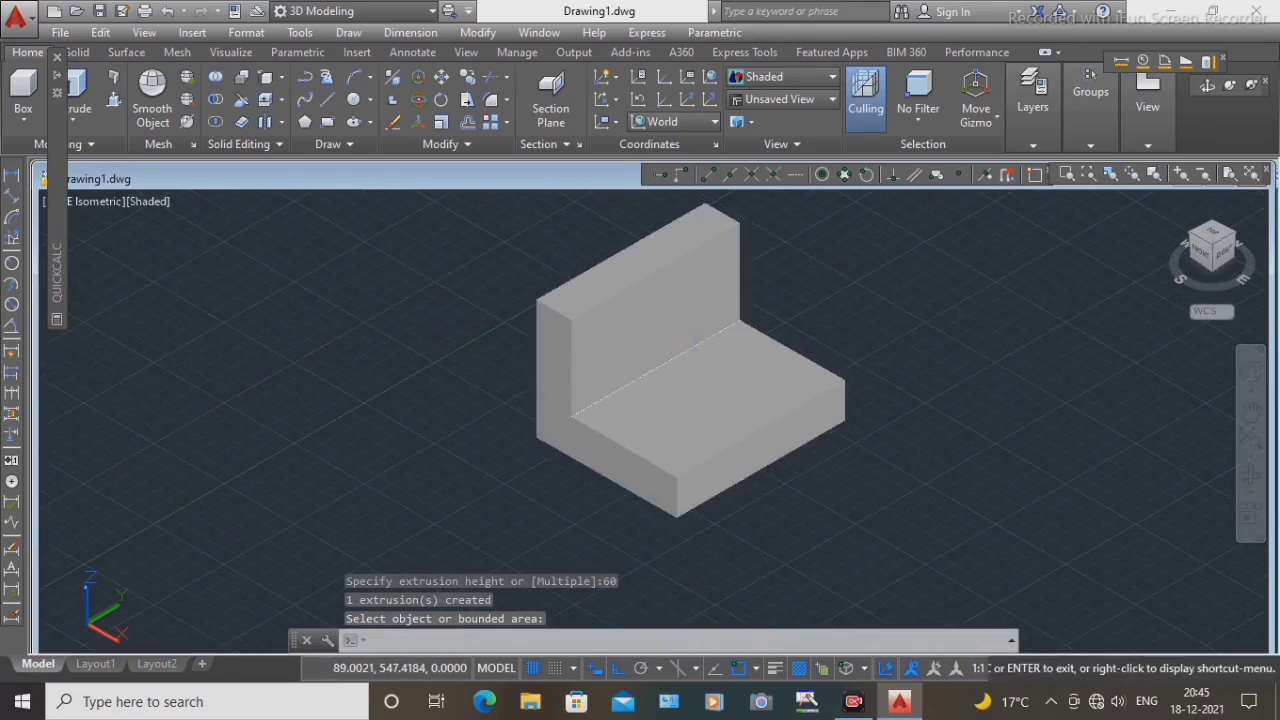
key("Return")
scroll(666, 400, "up", 2)
key("Escape")
Step: Draw a circle of radius 15 at the centre of the base's remaining top face
scroll(589, 386, "up", 1)
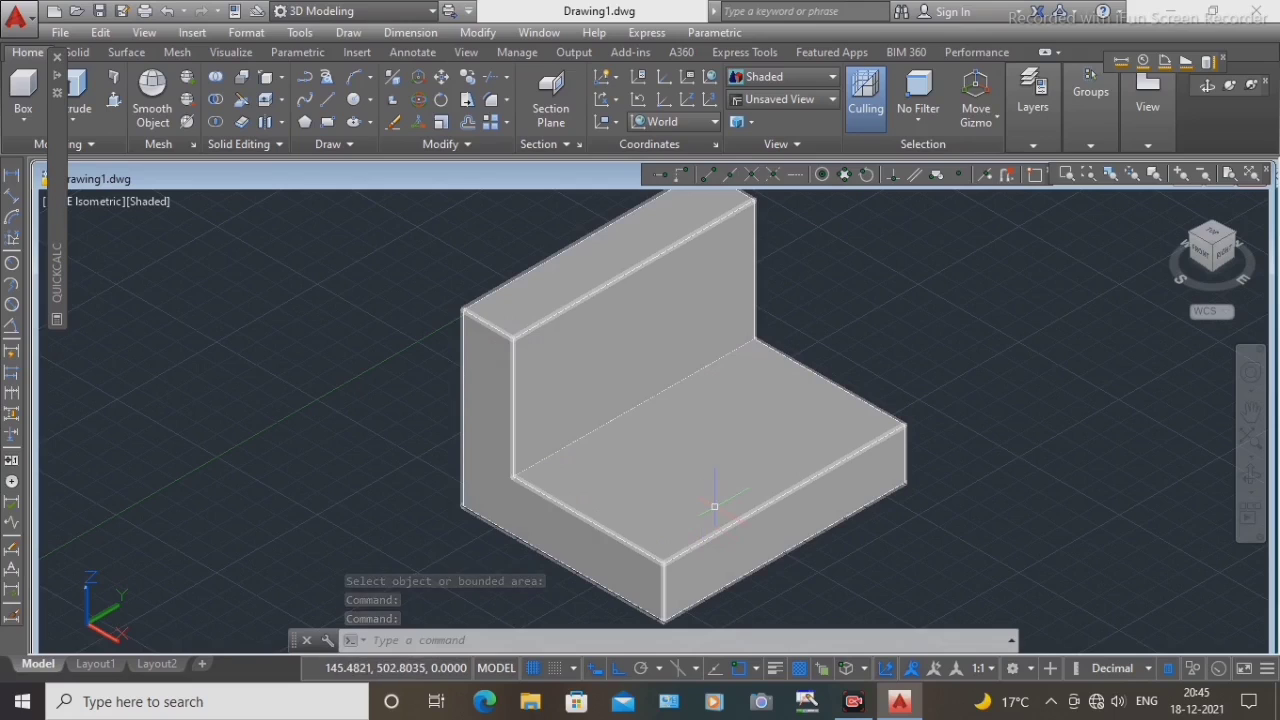
left_click(370, 99)
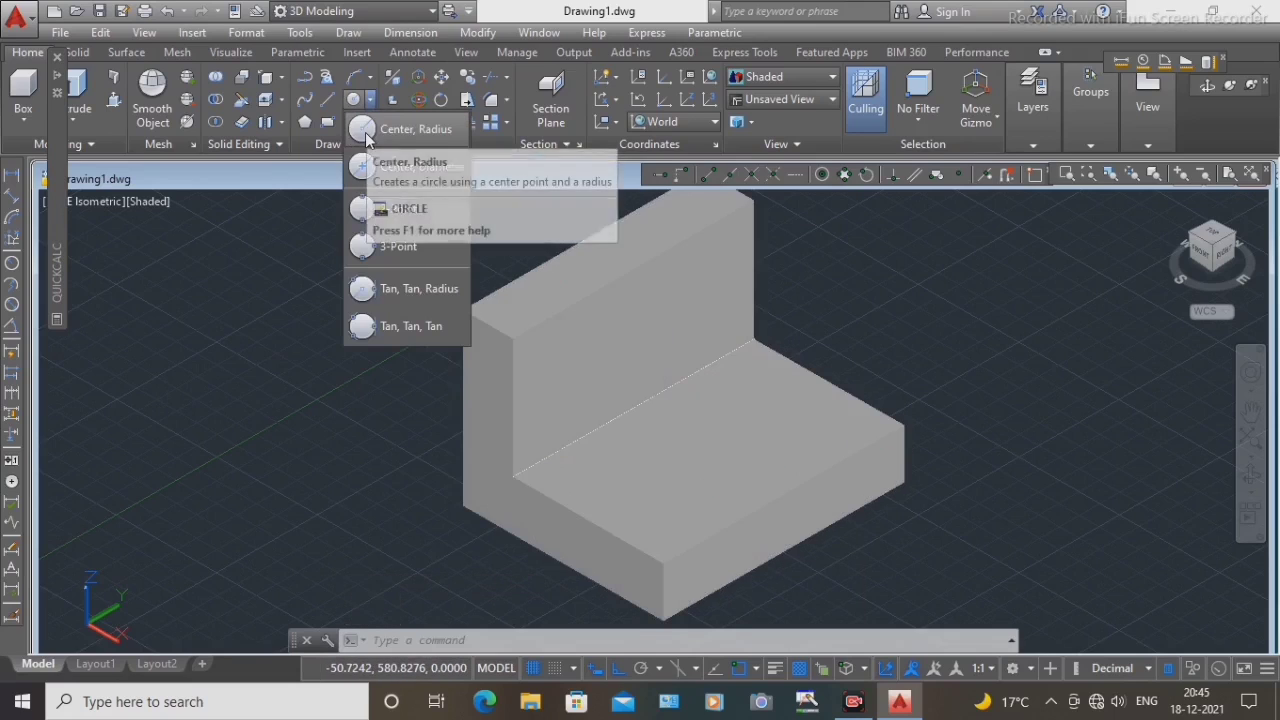
left_click(400, 130)
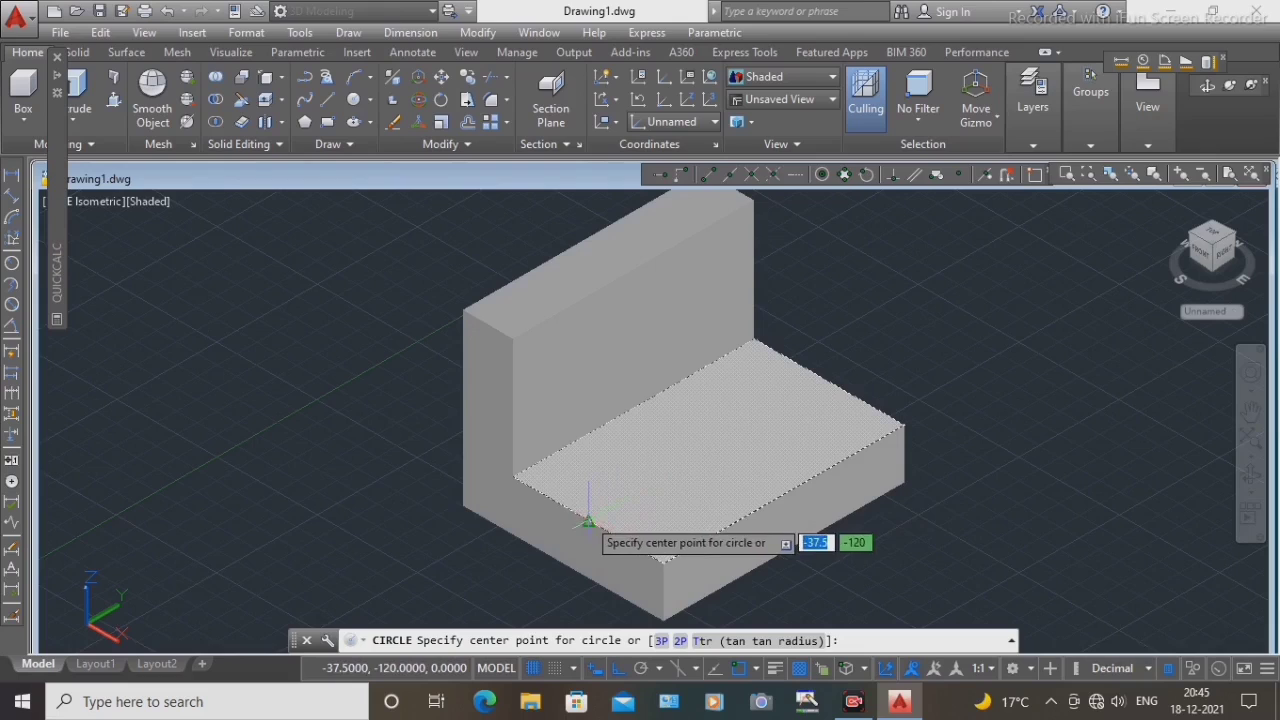
left_click(698, 455)
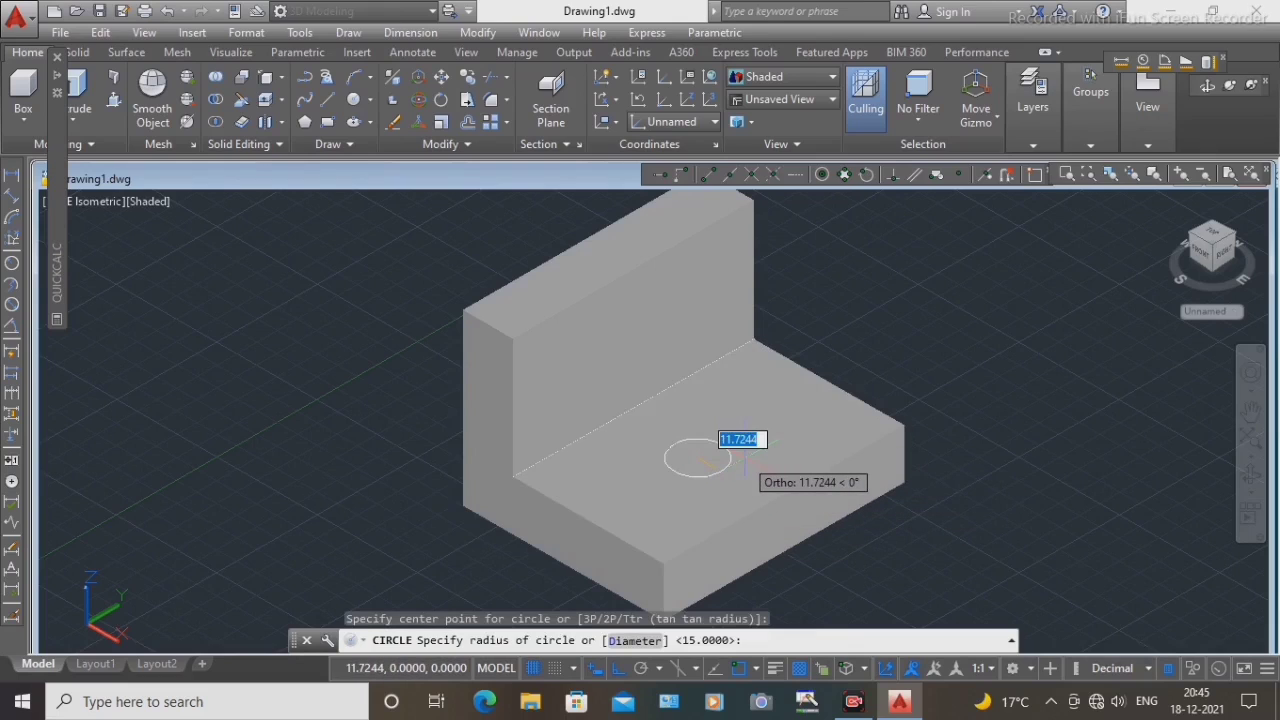
type("15")
key("Return")
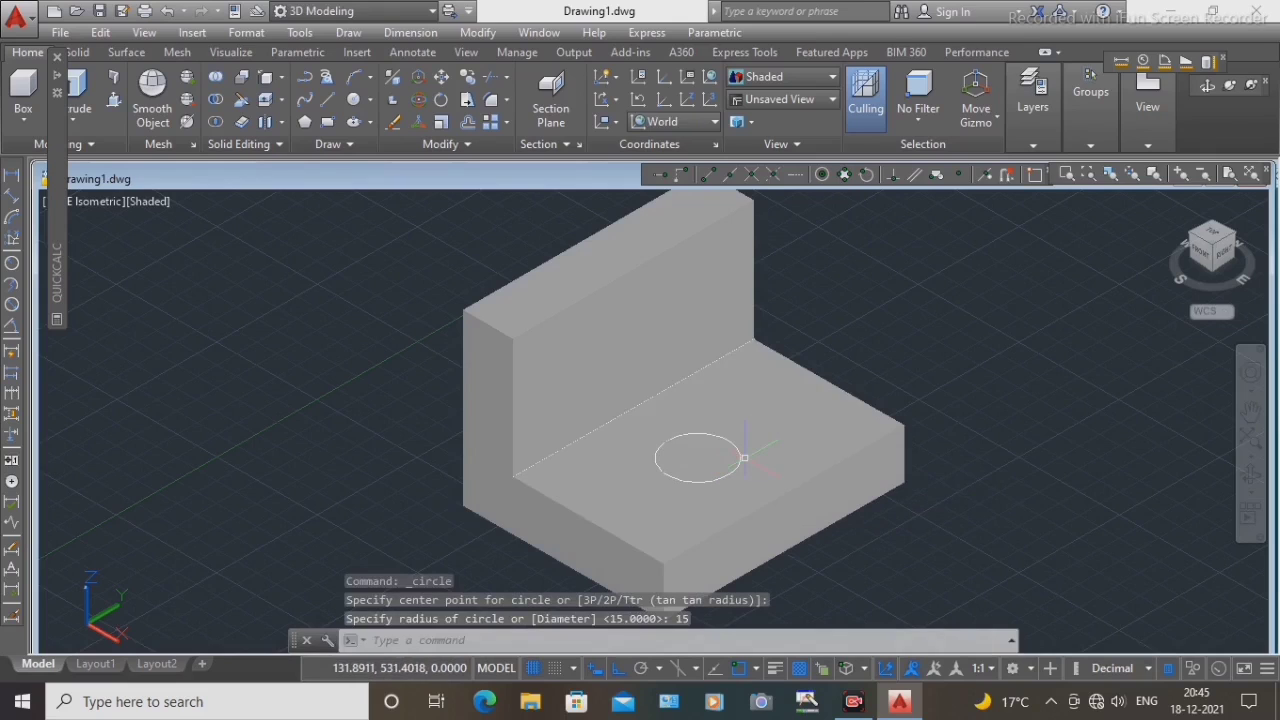
Step: Presspull the circle on the base's top face downward through the base to cut a hole
middle_click_drag(790, 458, 754, 366)
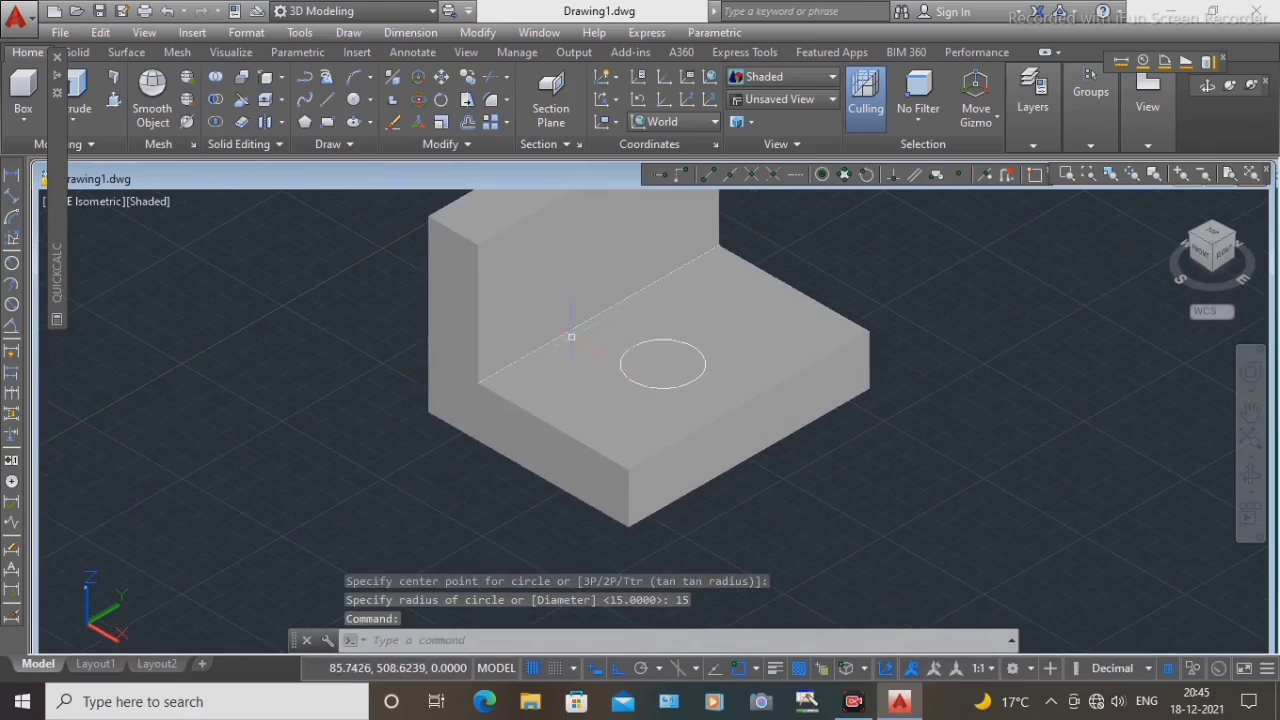
left_click(115, 100)
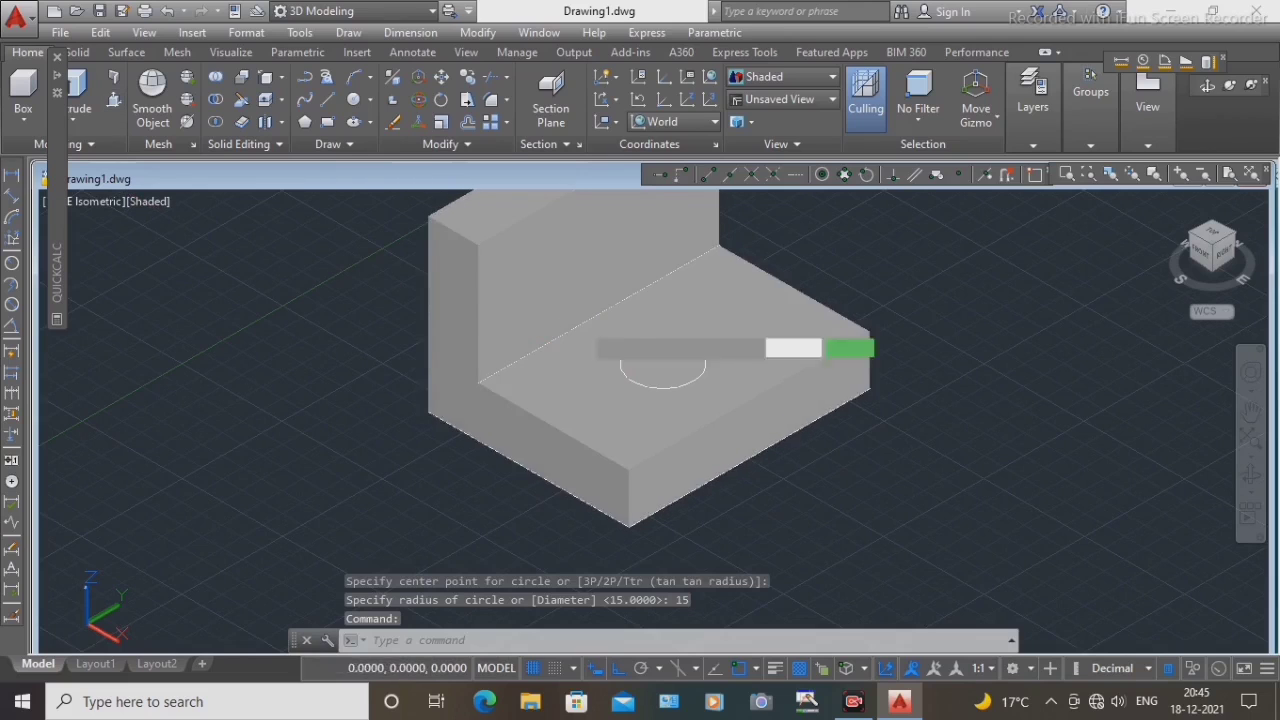
left_click(664, 370)
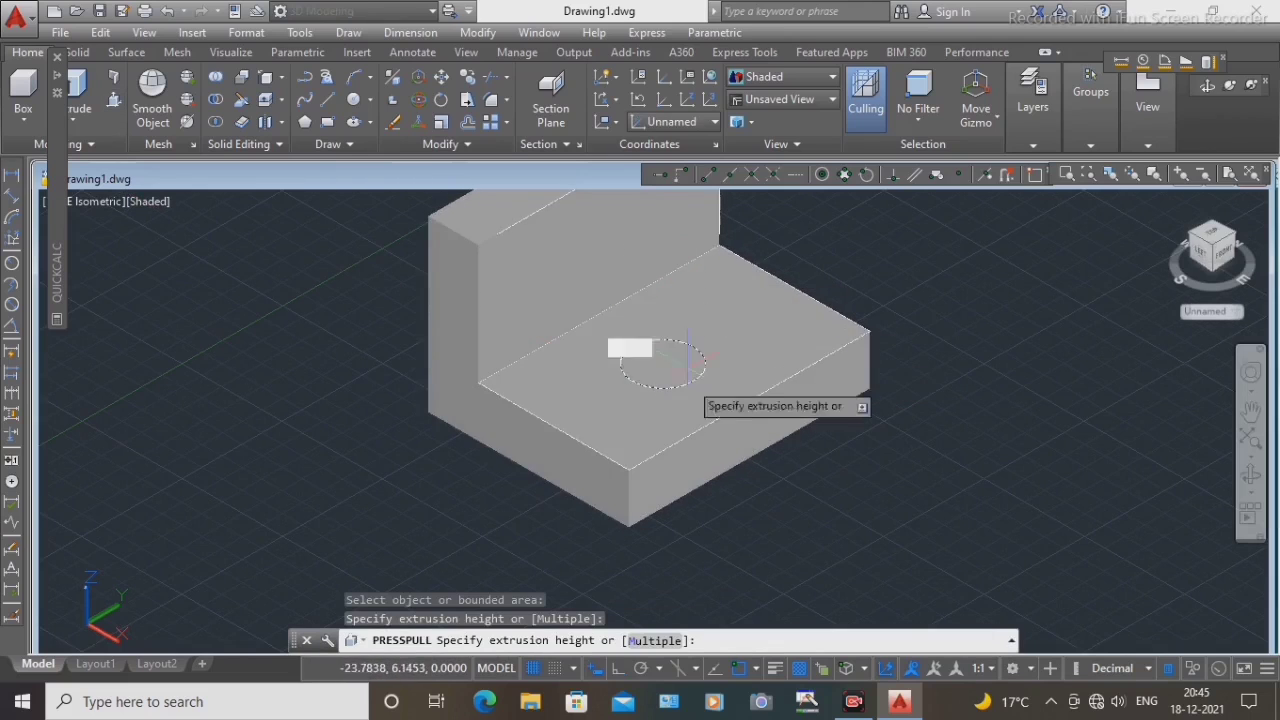
right_click(702, 562)
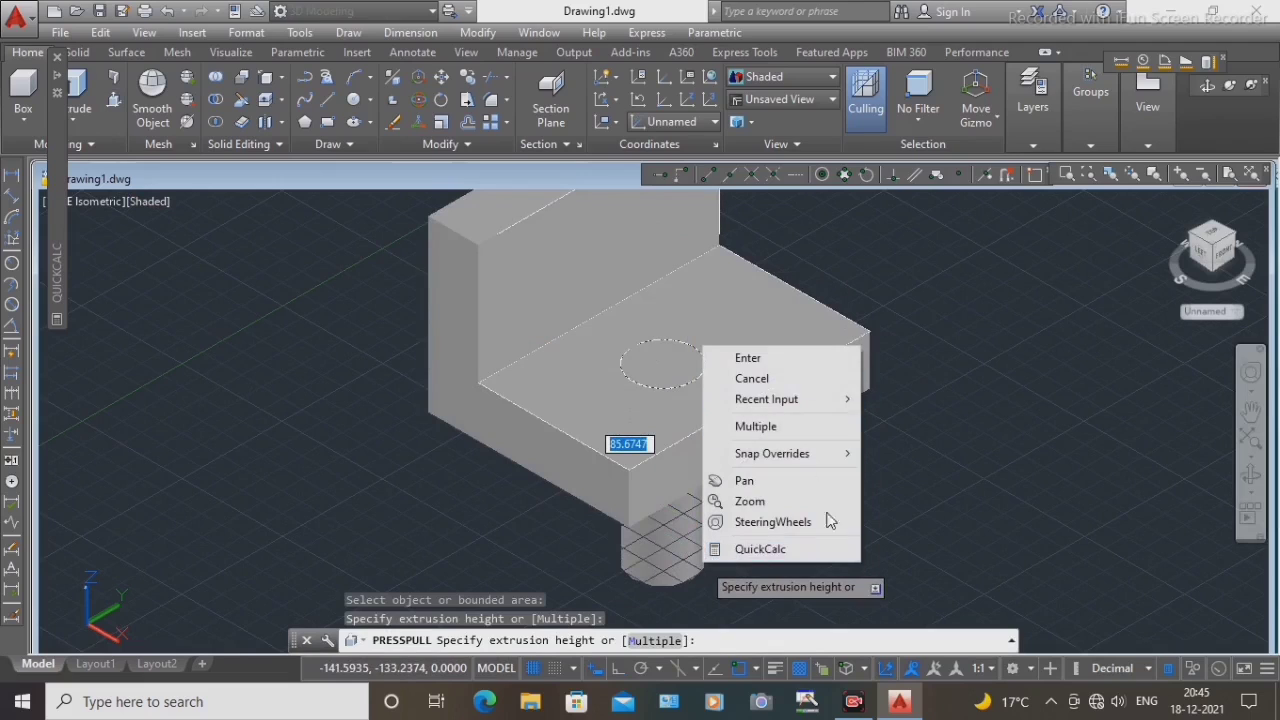
left_click(914, 530)
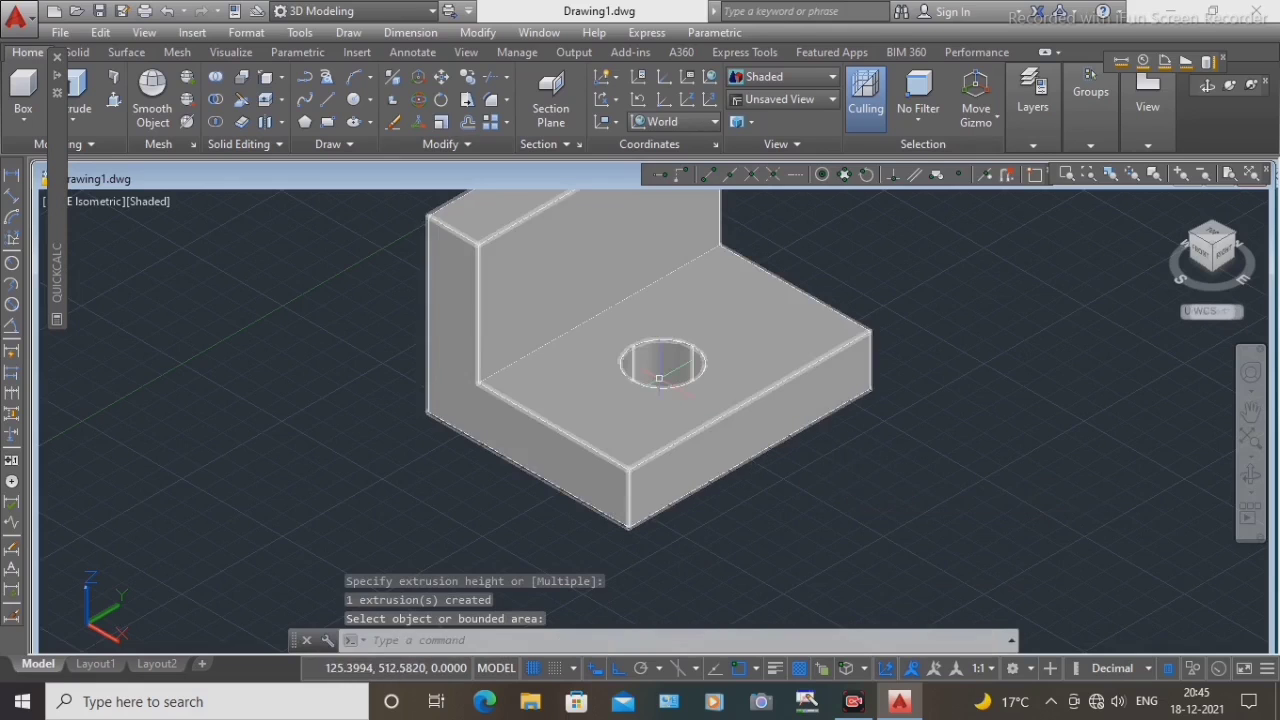
middle_click_drag(658, 380, 720, 438)
key("Escape")
Step: Draw a circle of radius 15 near the centre of the vertical wall's inner face
scroll(730, 440, "up", 3)
scroll(757, 446, "down", 4)
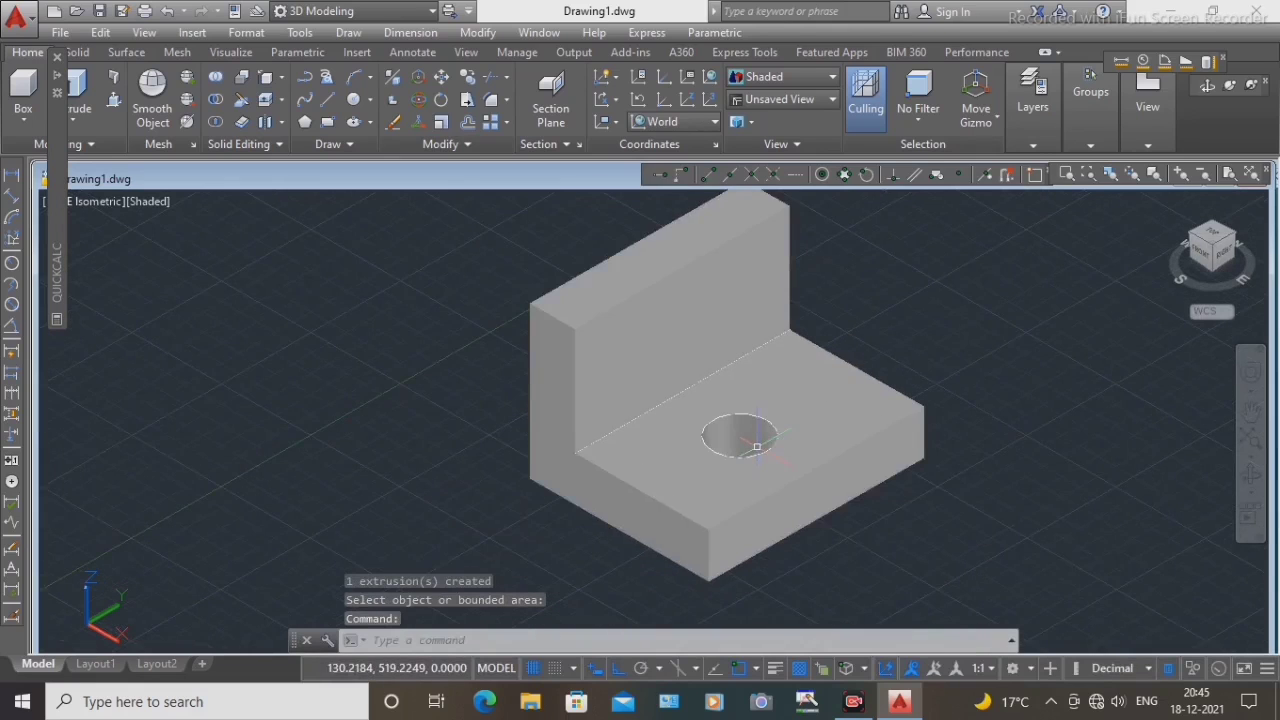
scroll(757, 446, "up", 3)
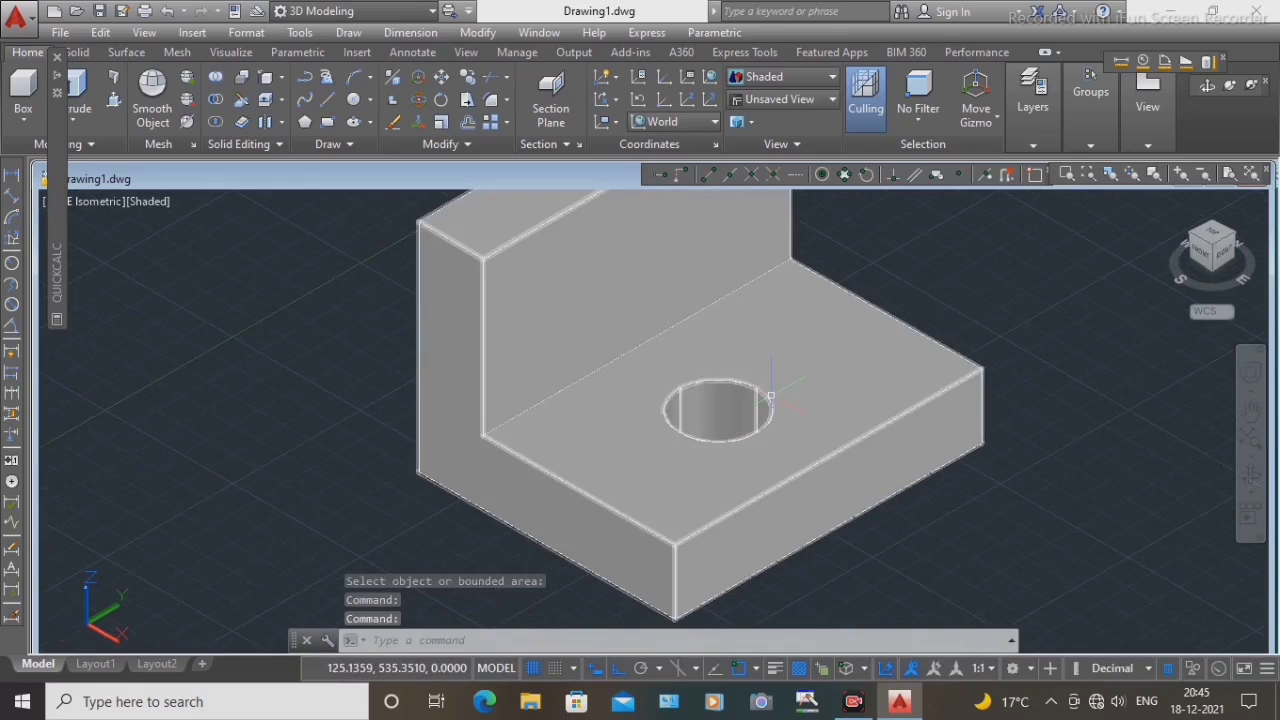
middle_click_drag(766, 422, 763, 466)
scroll(763, 466, "down", 3)
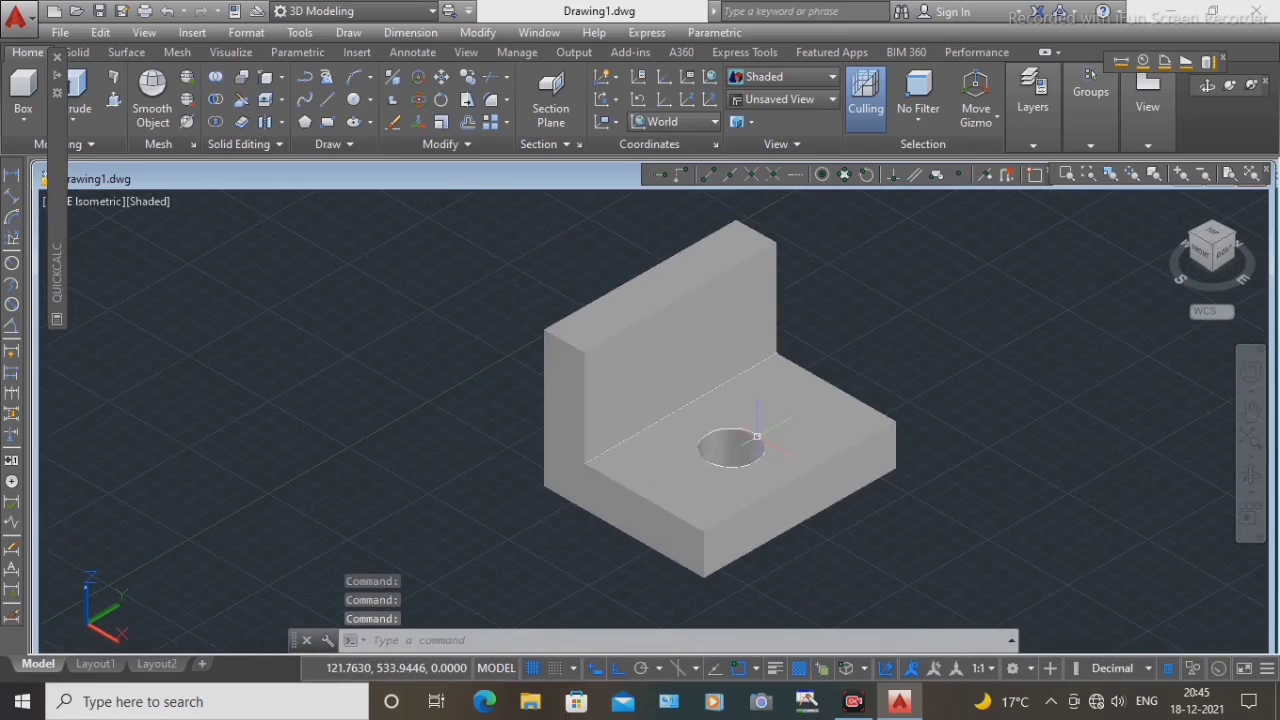
left_click(370, 100)
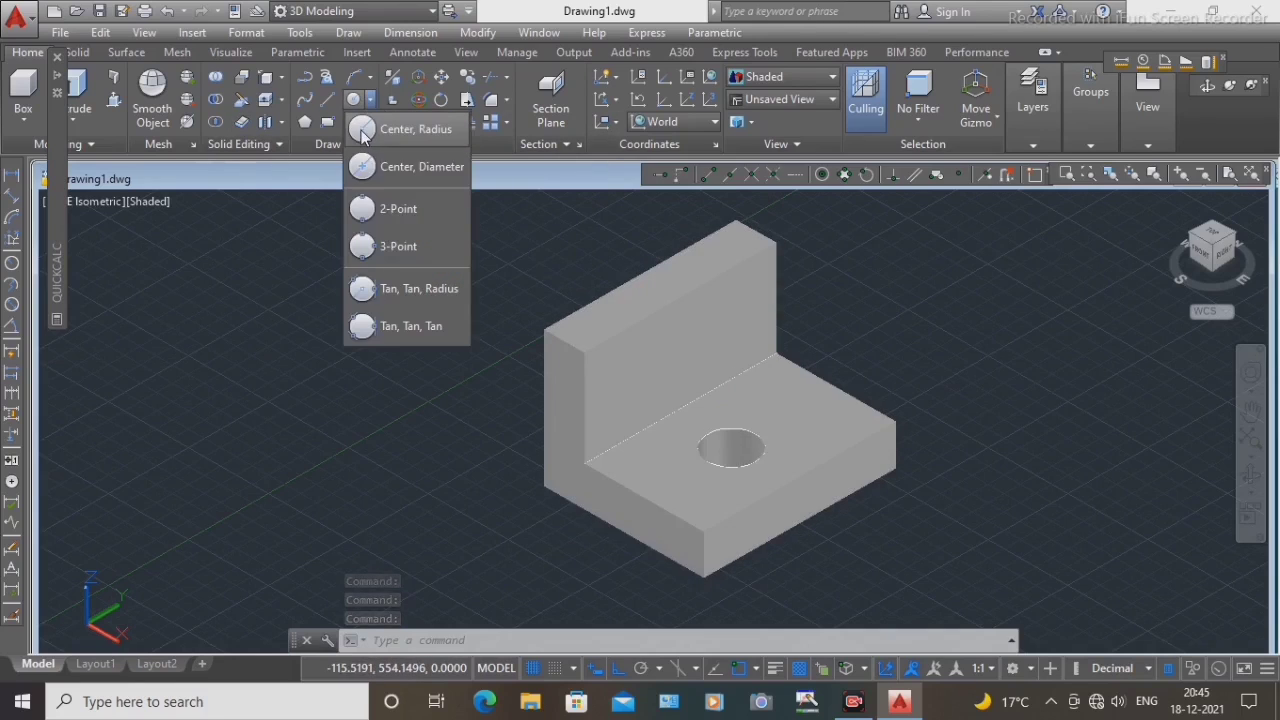
left_click(363, 133)
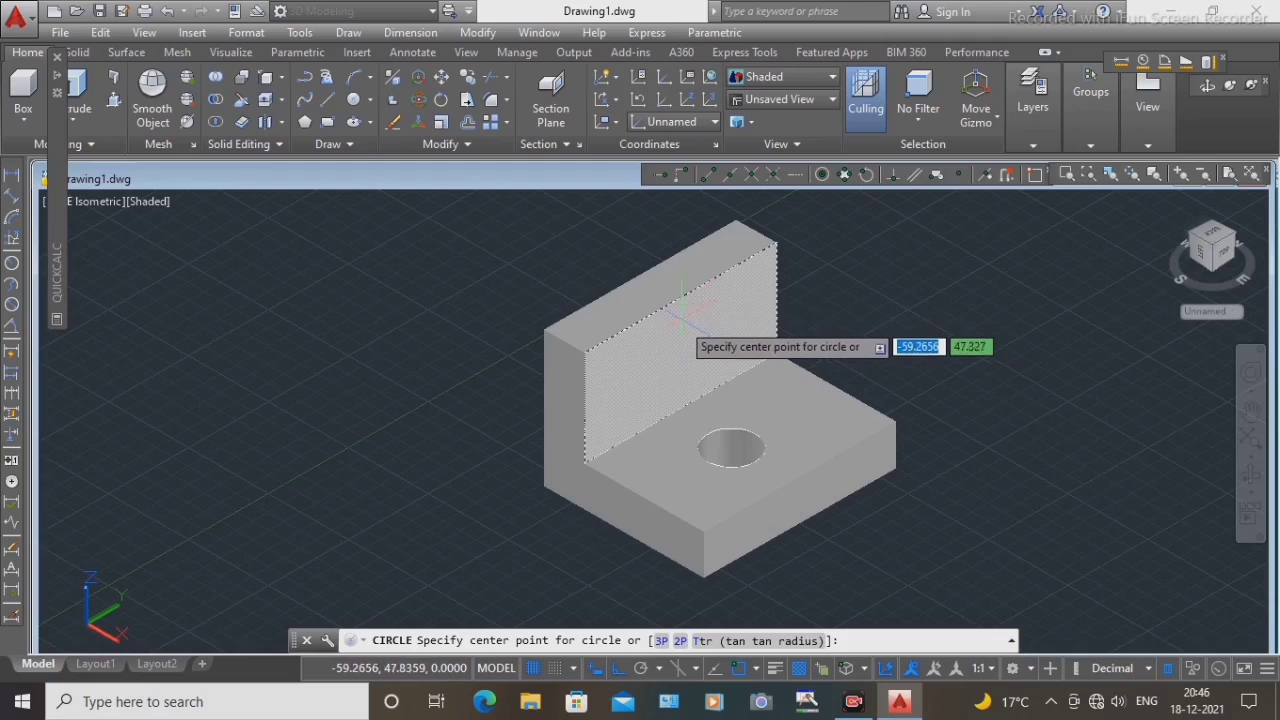
left_click(684, 336)
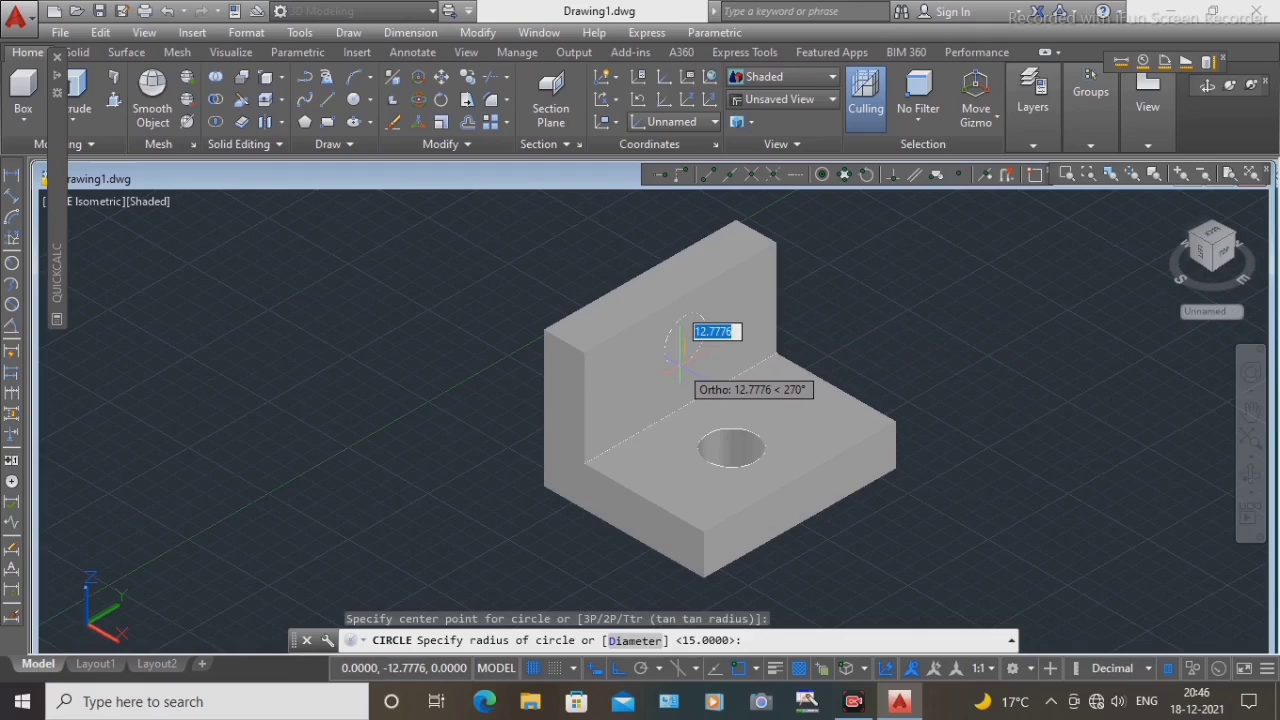
type("15")
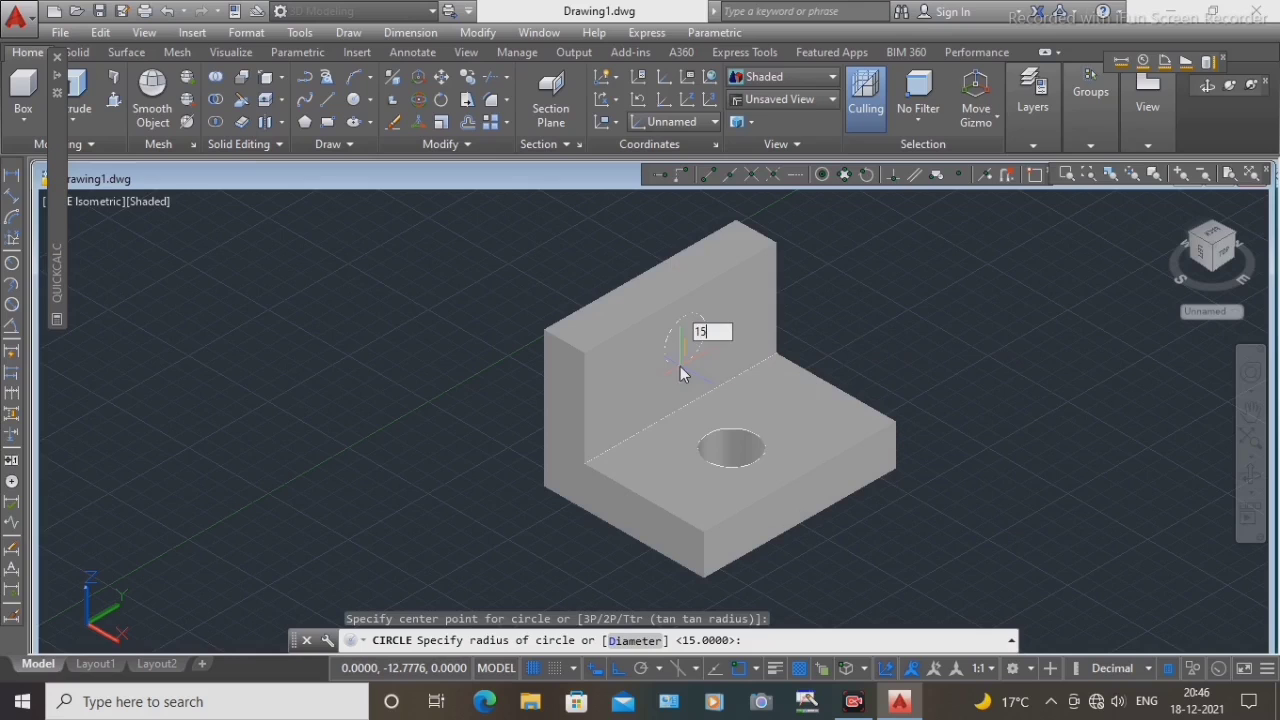
key("Return")
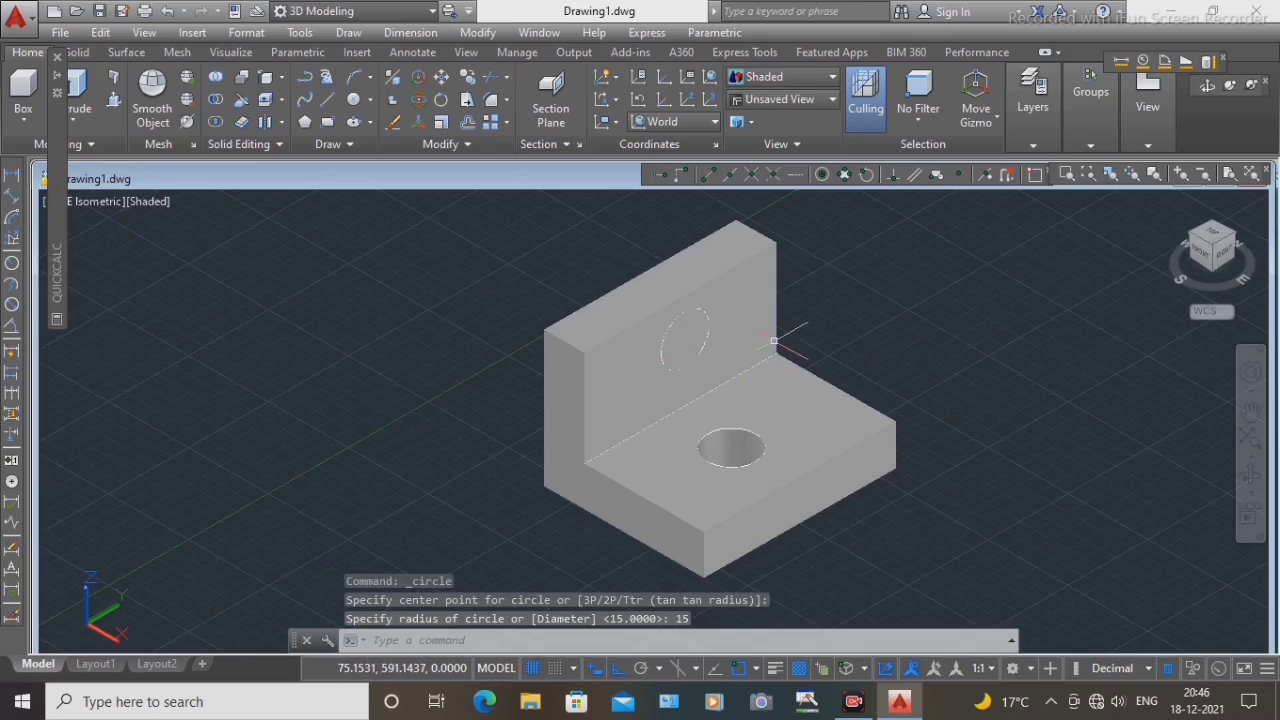
Step: Presspull the circle on the wall backward through the wall's thickness to cut a hole
middle_click_drag(775, 342, 814, 371)
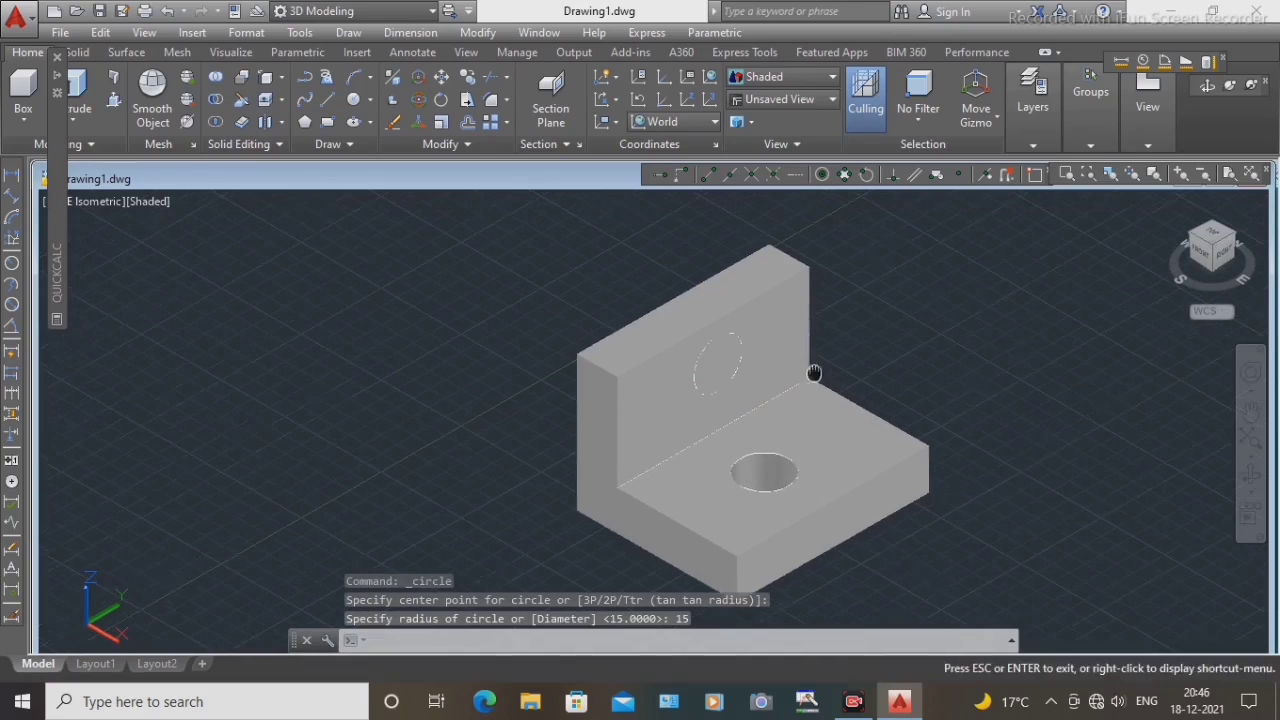
left_click(113, 100)
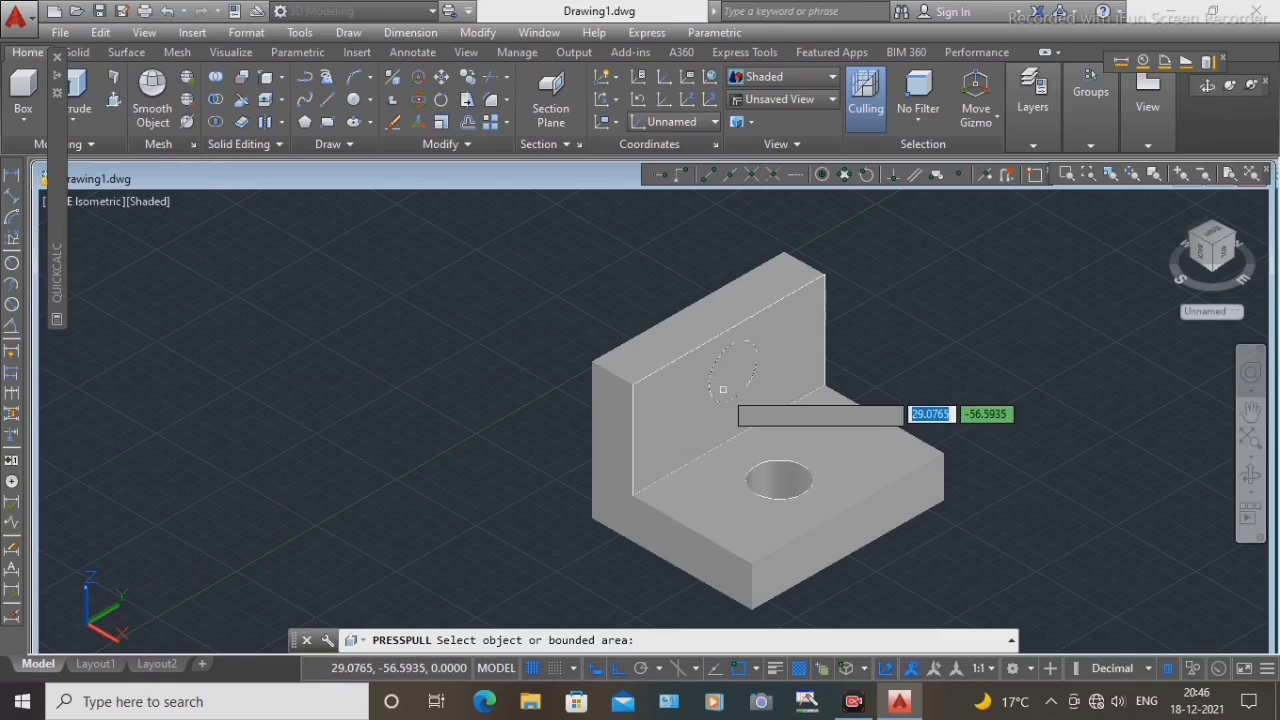
left_click(723, 389)
left_click(490, 288)
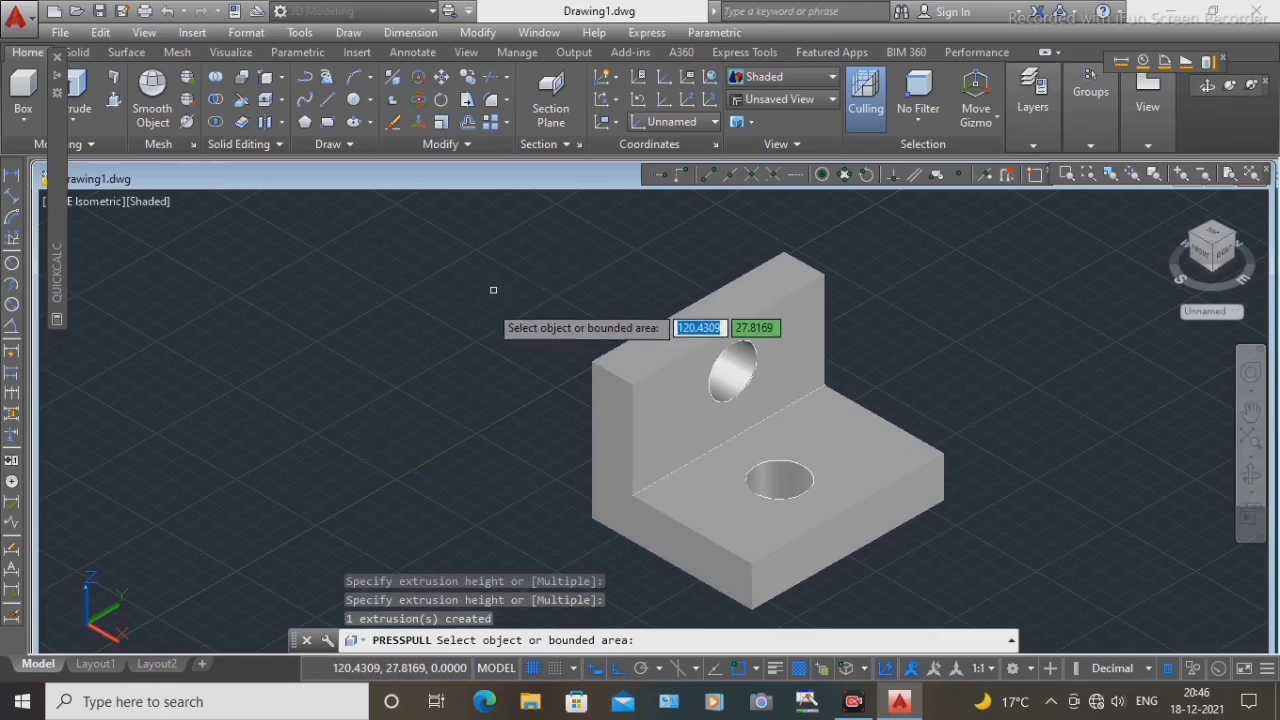
key("Return")
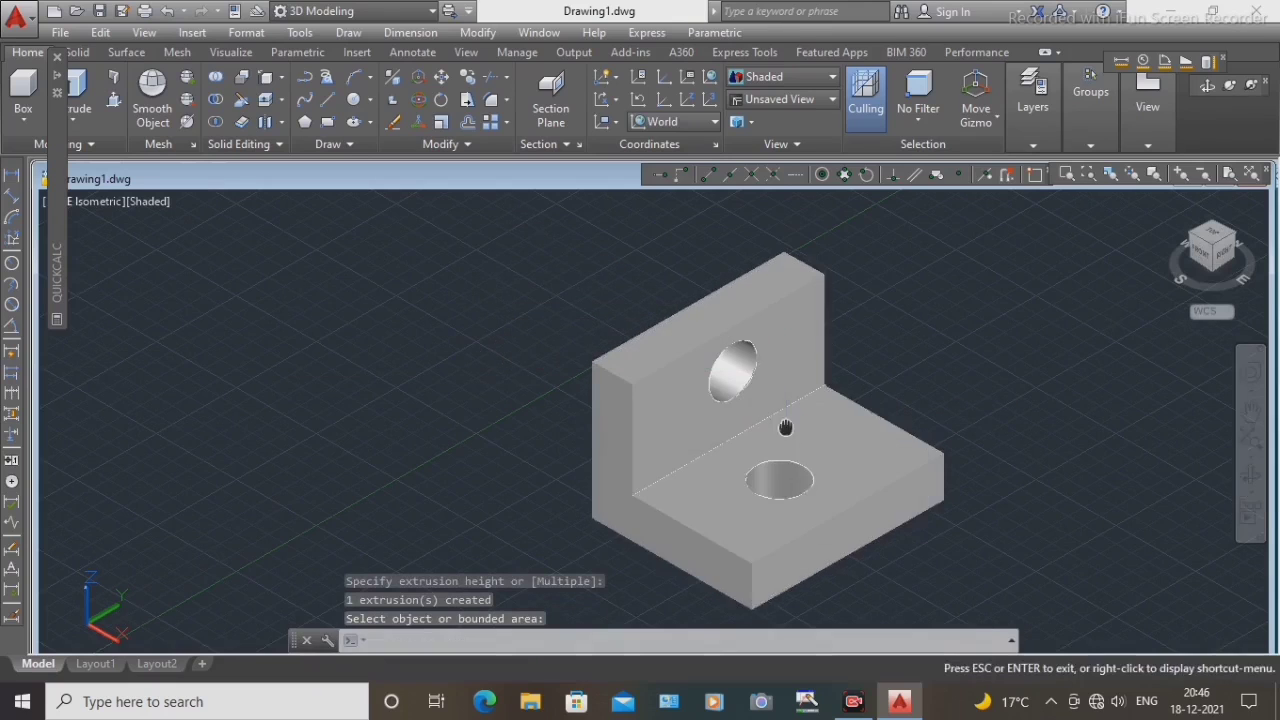
Step: Fillet the short top edge at the front end of the vertical wall with a radius of 30
middle_click_drag(777, 429, 737, 377)
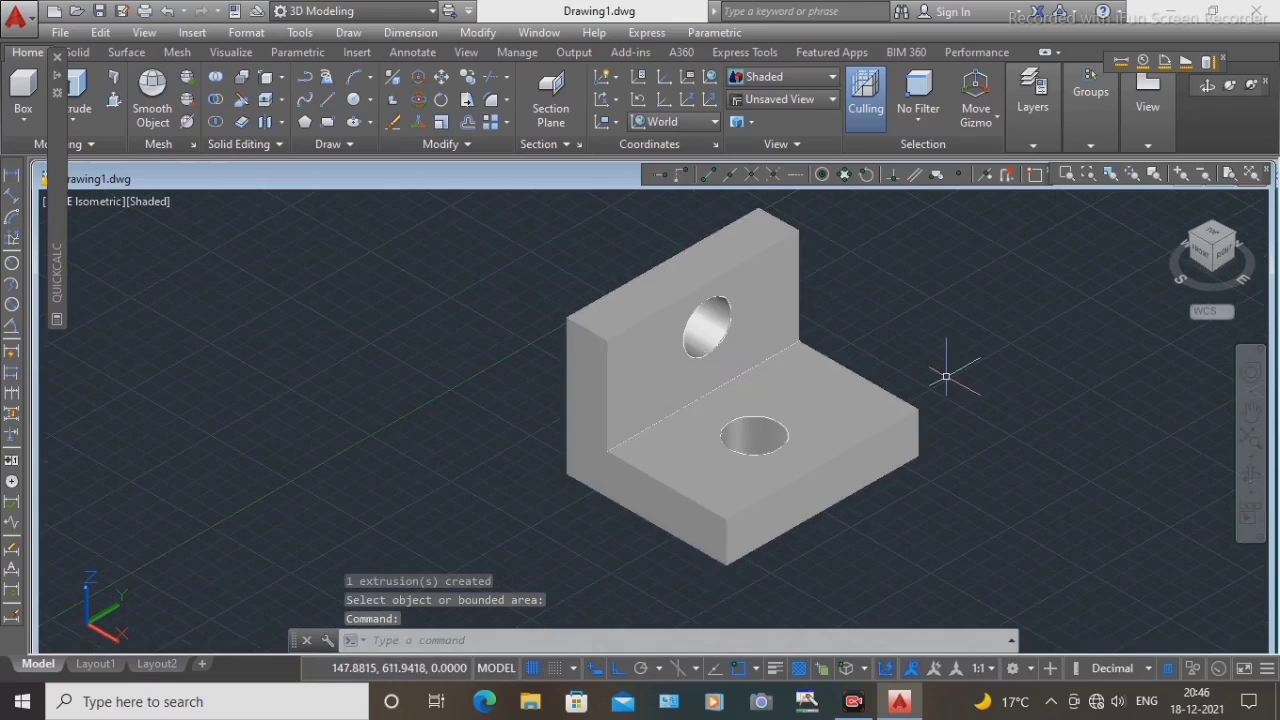
middle_click_drag(856, 400, 856, 422)
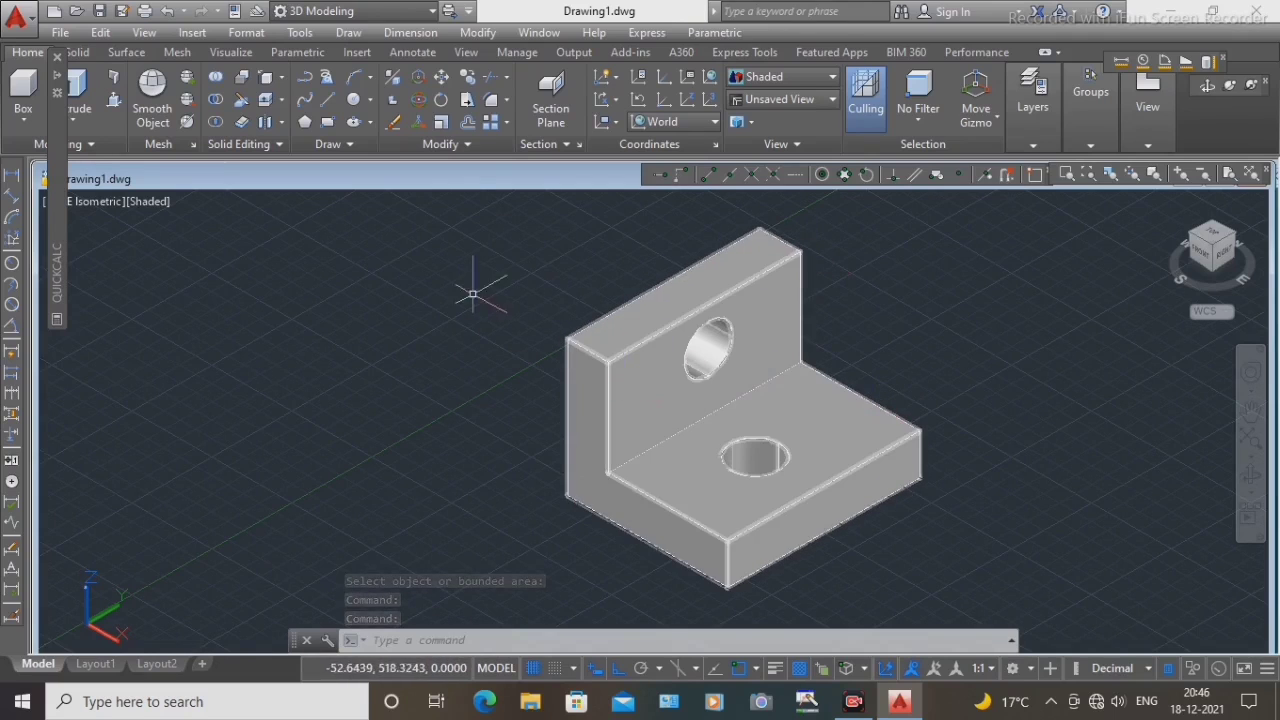
left_click(506, 100)
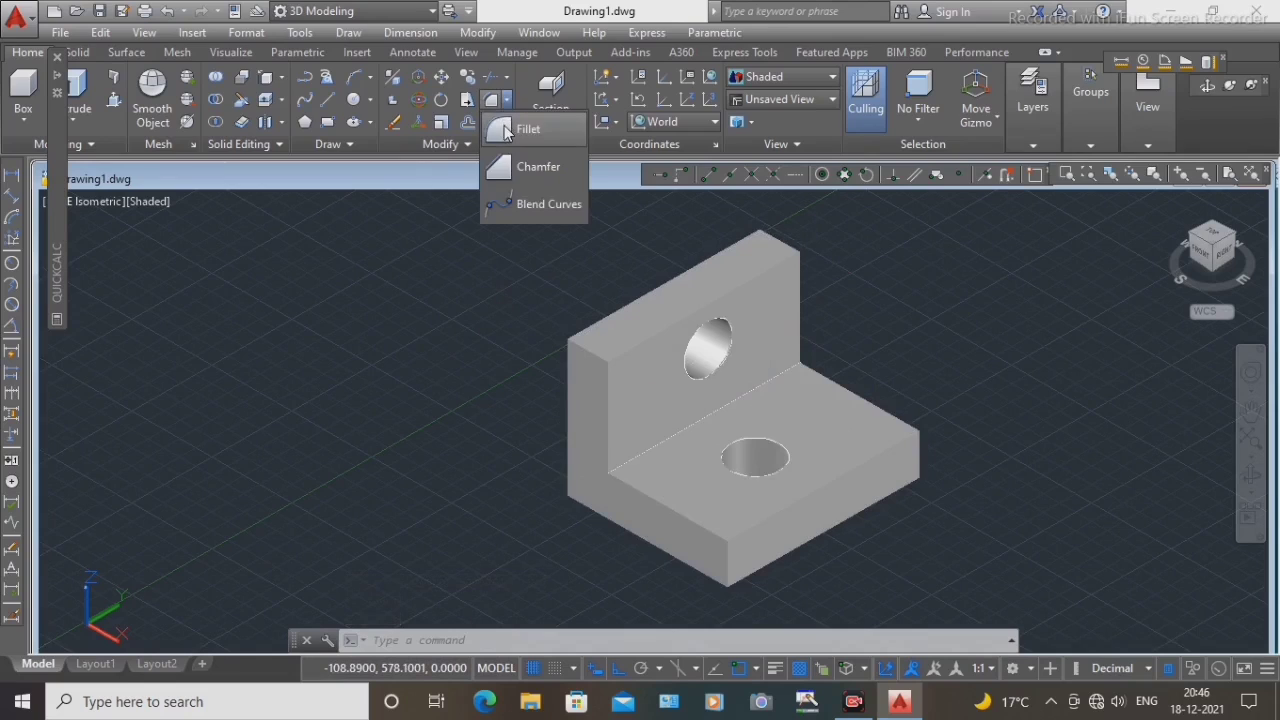
left_click(515, 128)
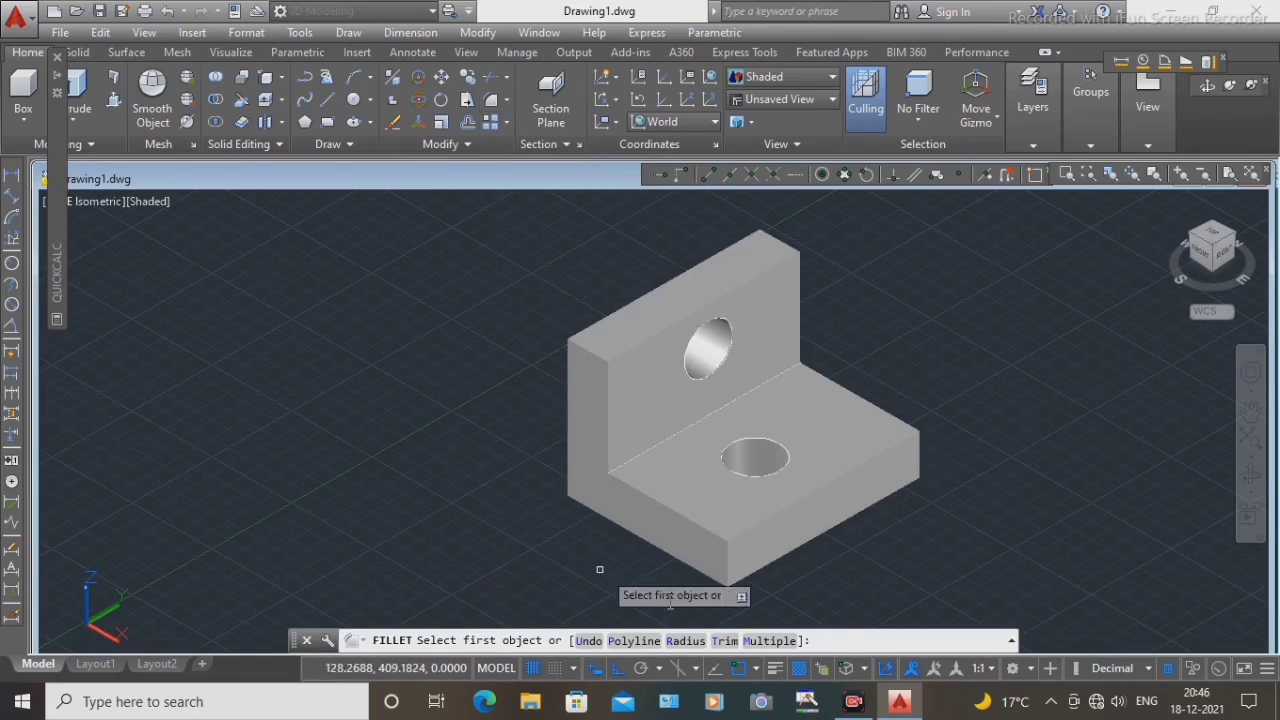
left_click(686, 641)
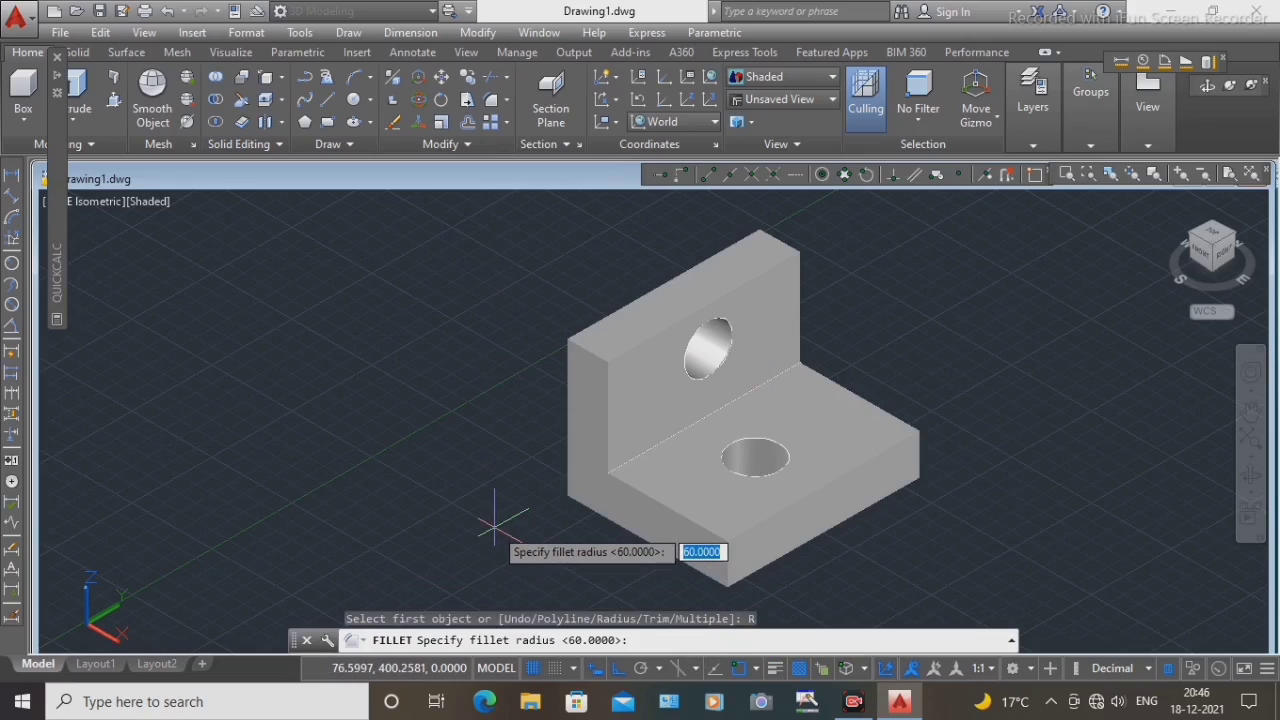
type("30")
key("Return")
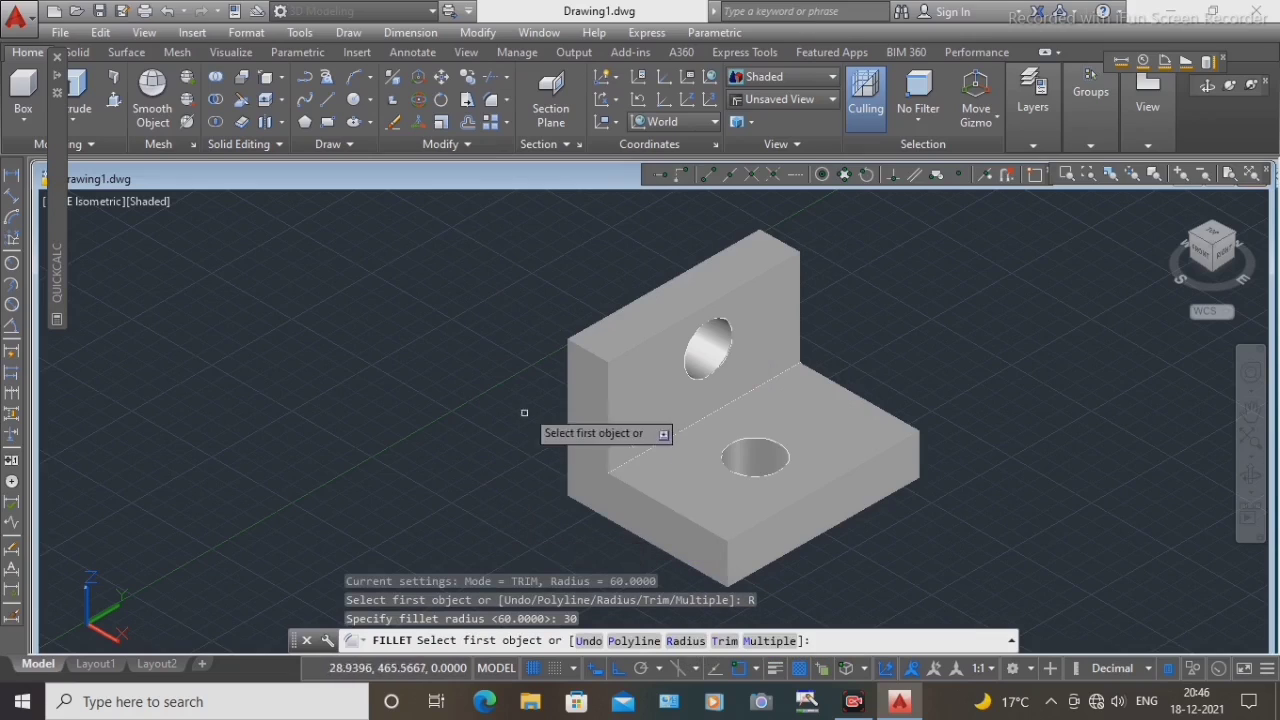
left_click(596, 356)
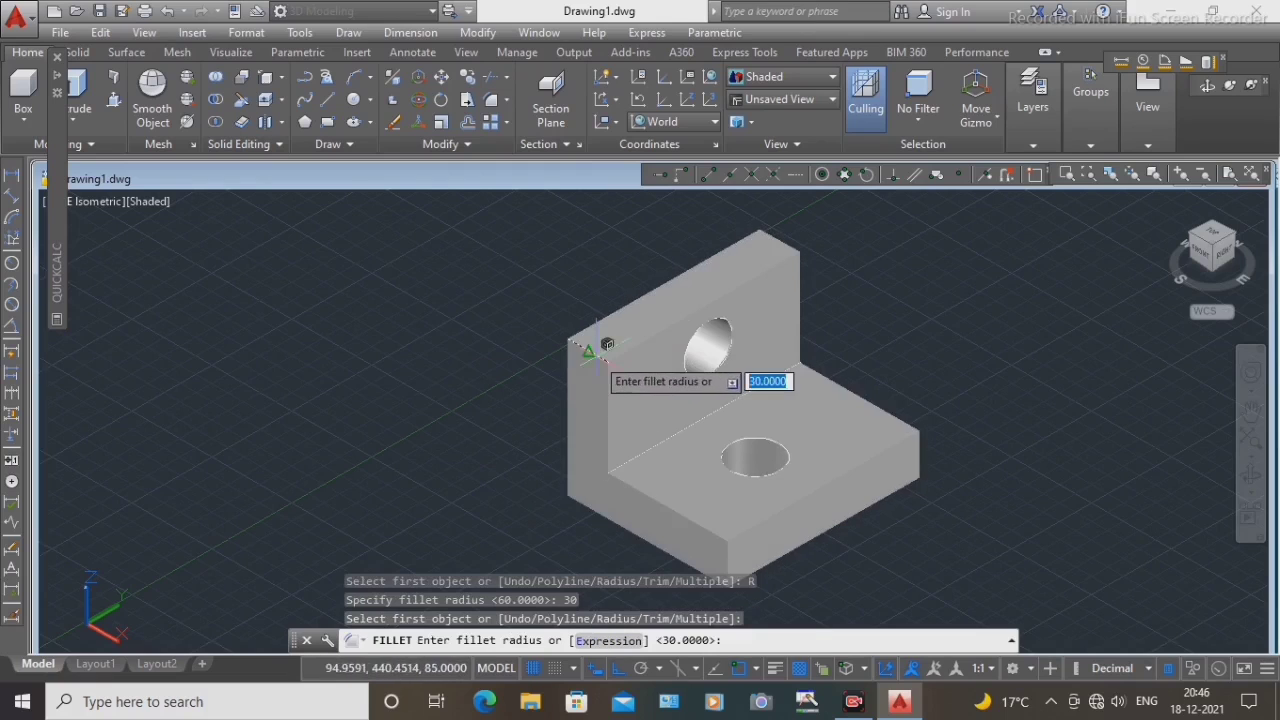
right_click(854, 340)
left_click(896, 355)
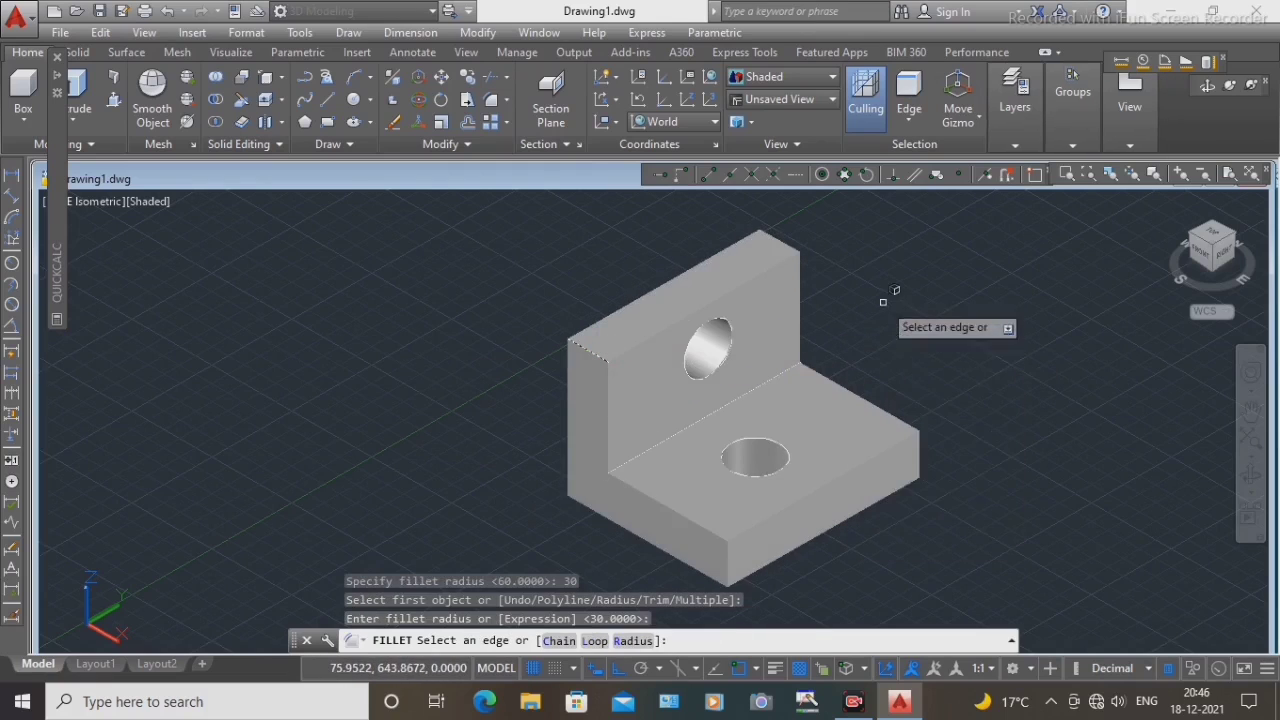
right_click(884, 302)
left_click(958, 324)
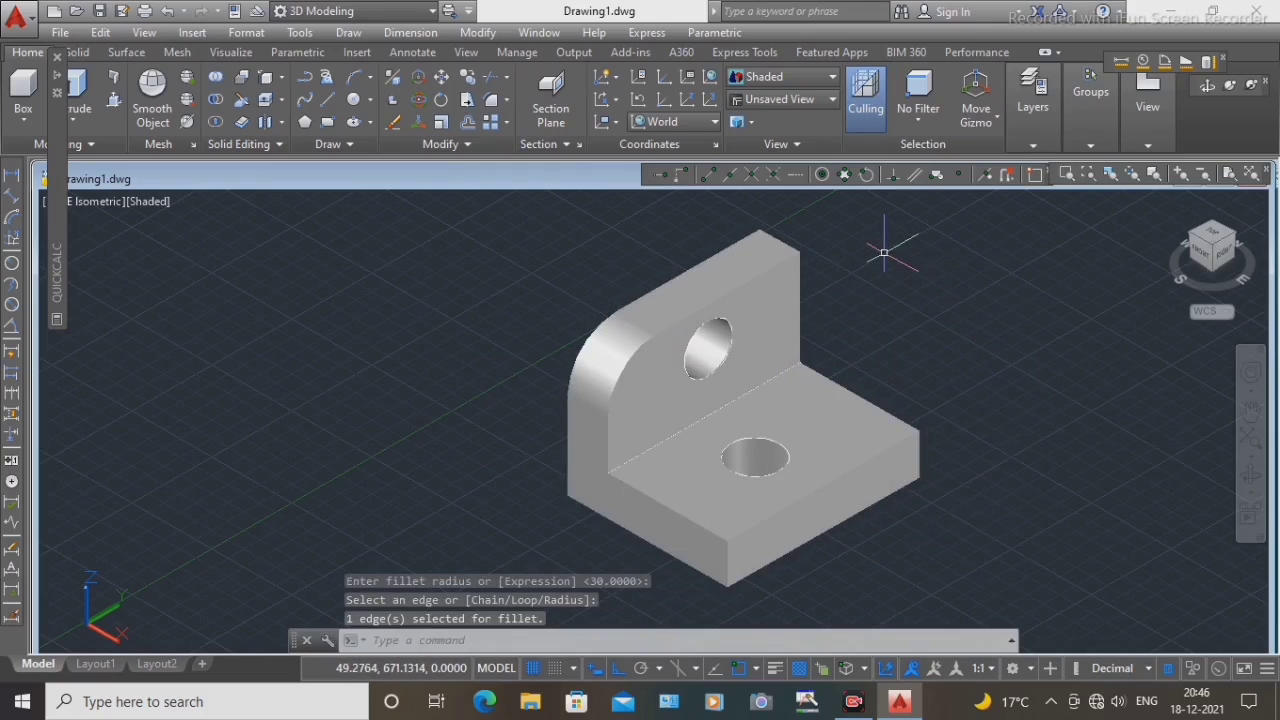
Step: Fillet the short top edge at the wall's far end with the same radius of 30
key("Return")
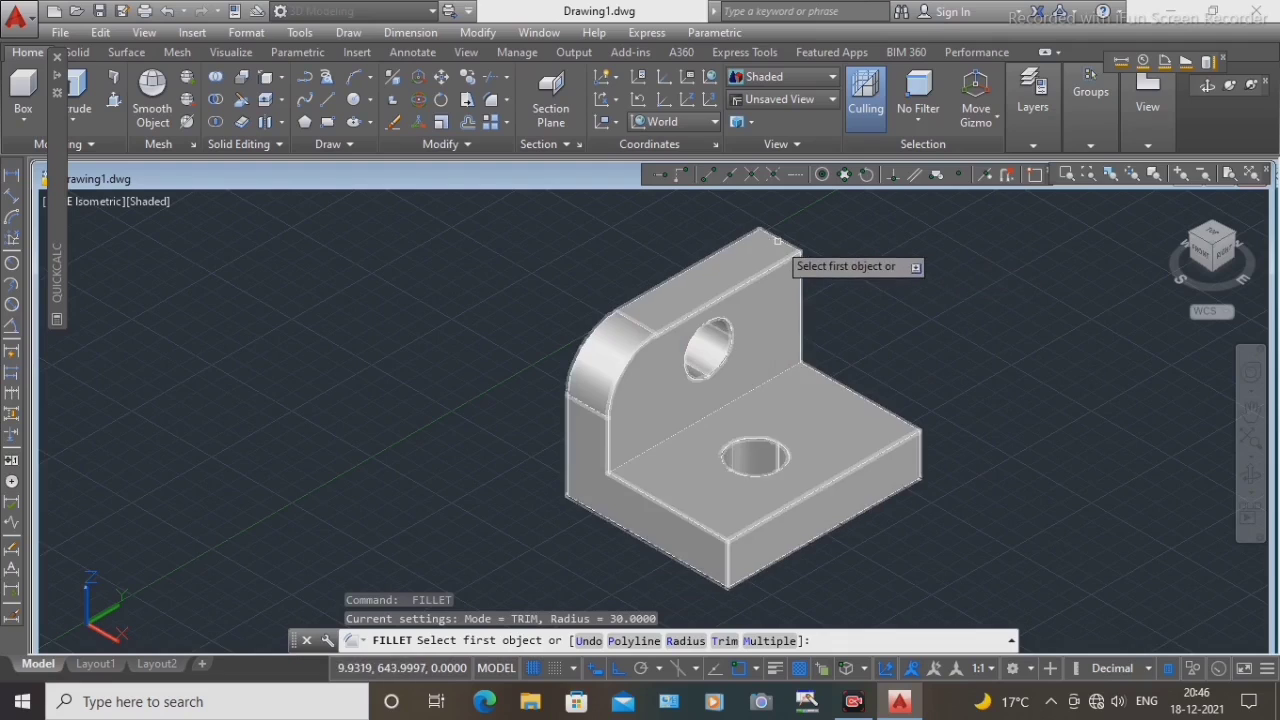
left_click(780, 240)
key("Return")
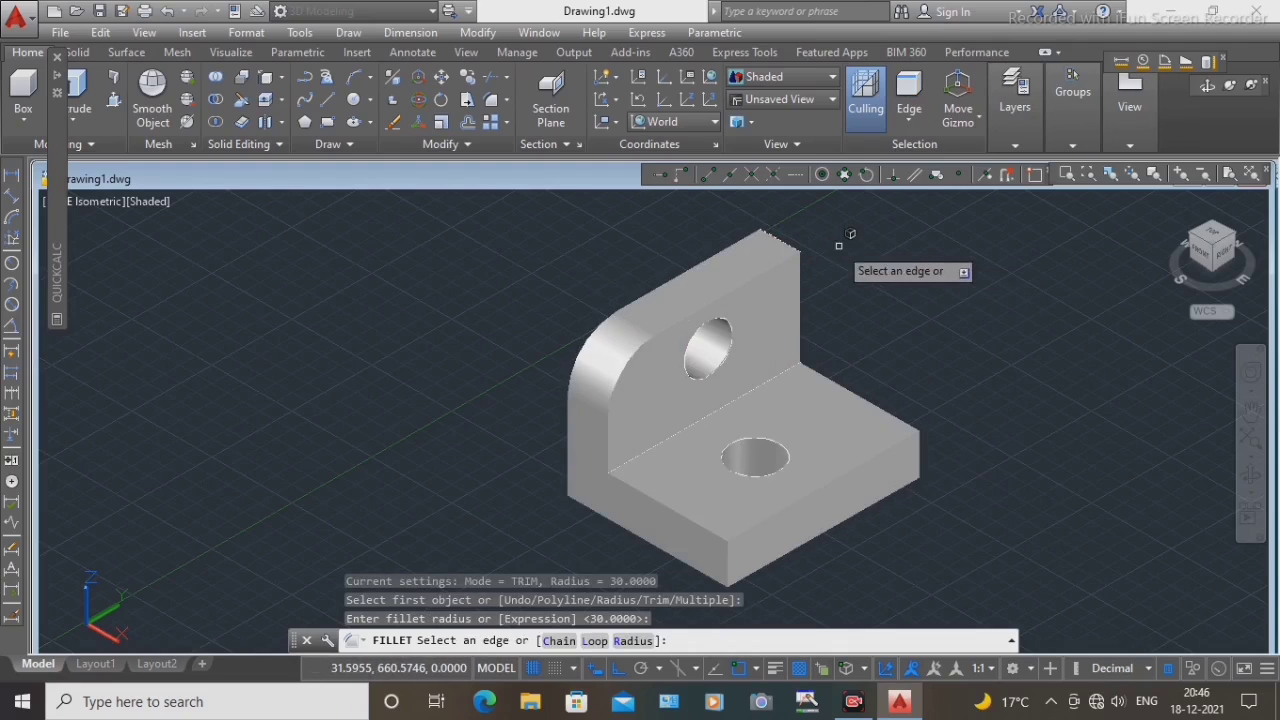
key("Return")
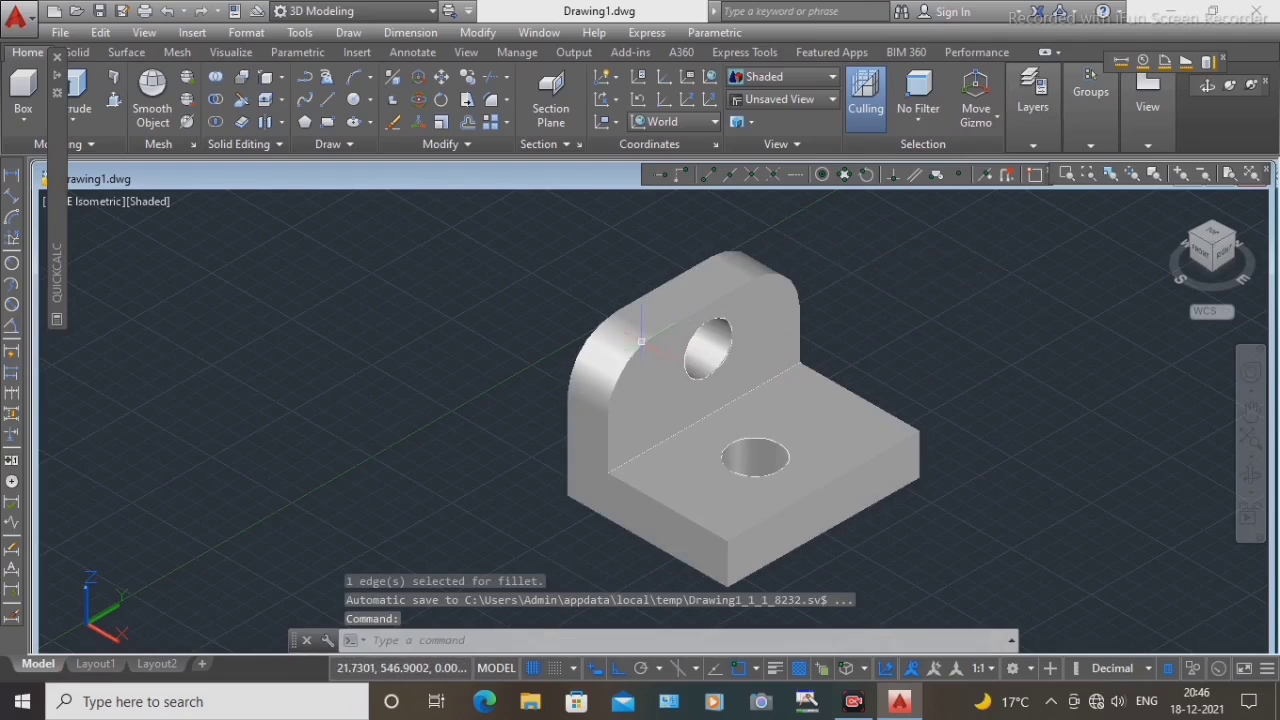
Step: Fillet the vertical edge at the base's nearest free corner with a radius of 30
scroll(608, 365, "up", 1)
scroll(608, 365, "down", 1)
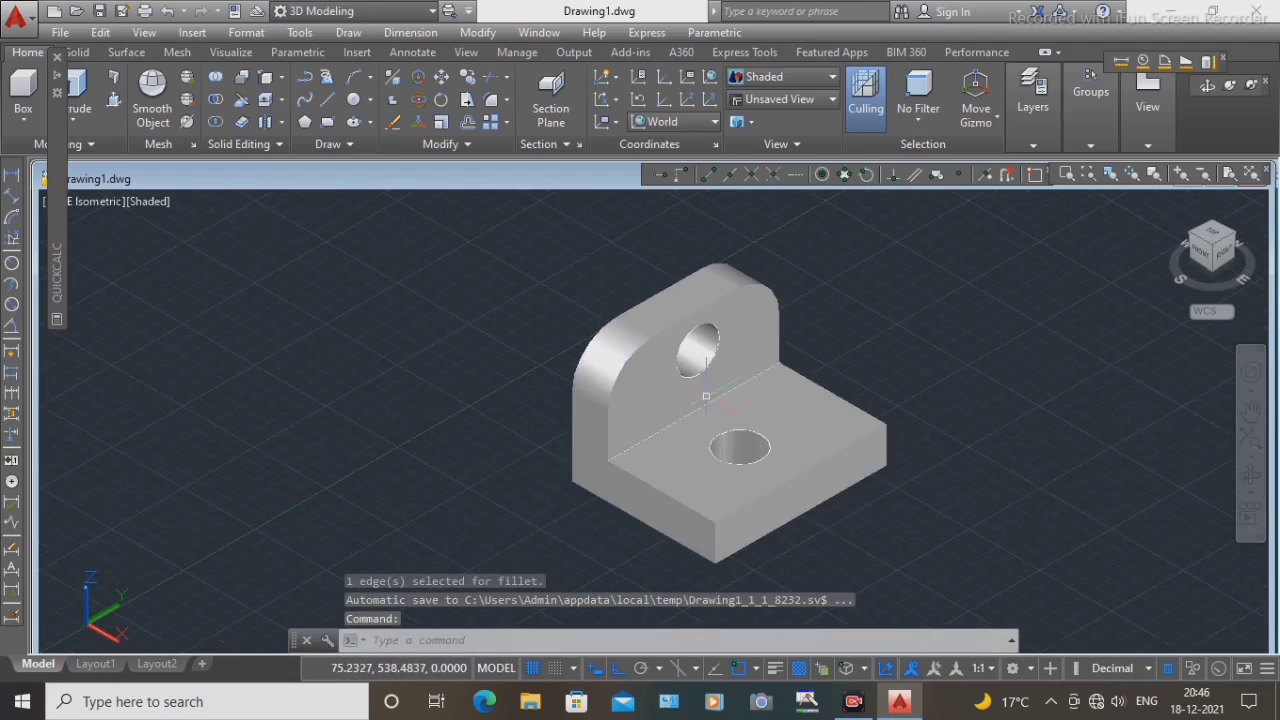
middle_click_drag(710, 398, 732, 366)
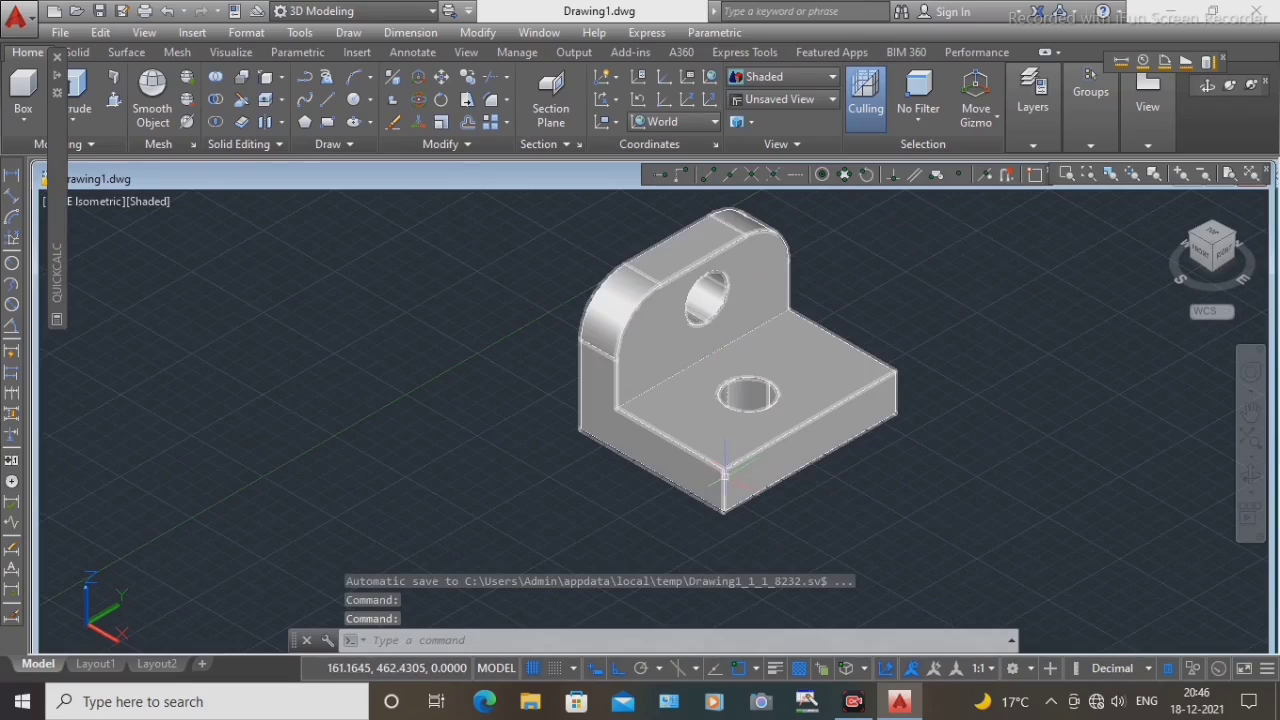
scroll(720, 485, "up", 1)
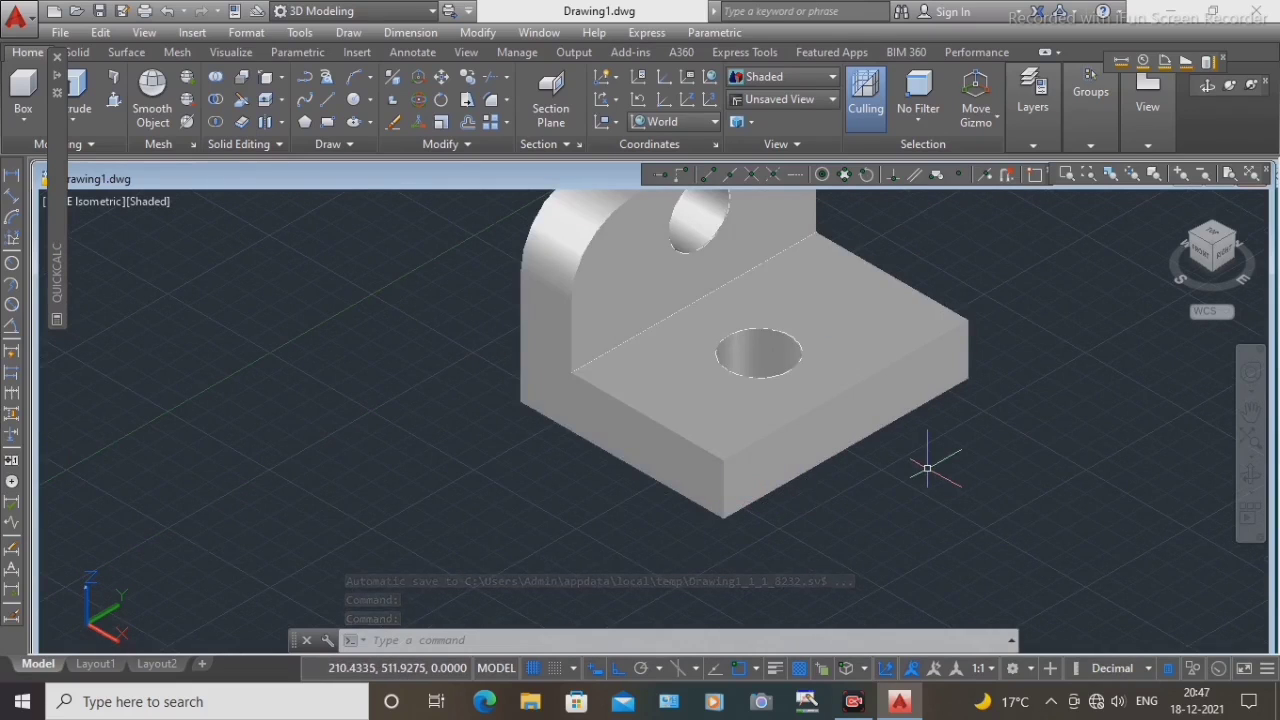
key("Return")
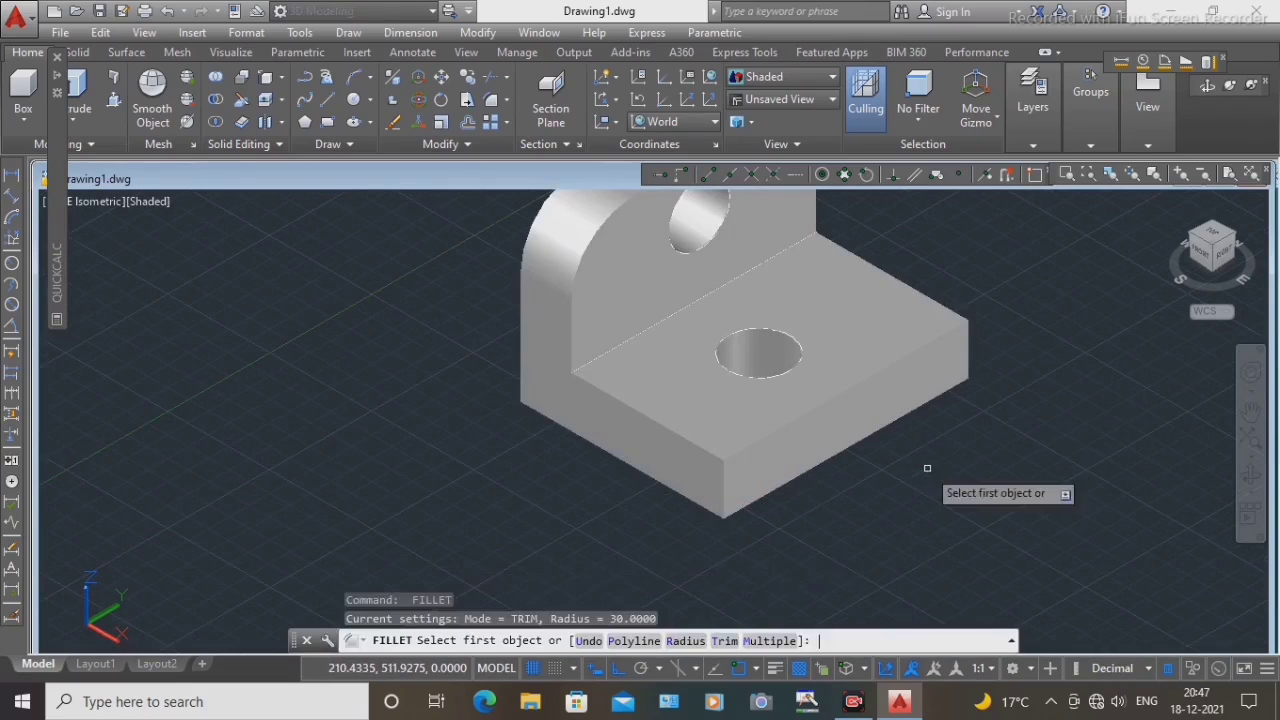
left_click(729, 494)
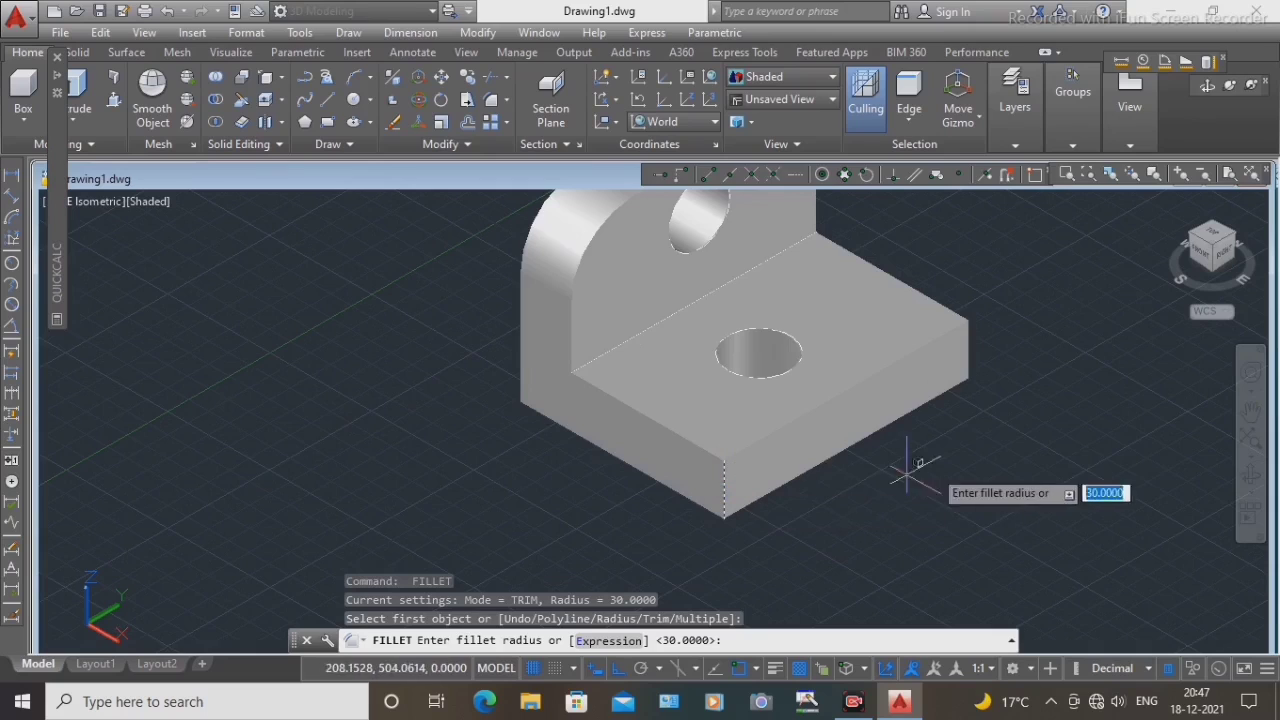
key("Return")
key("Return")
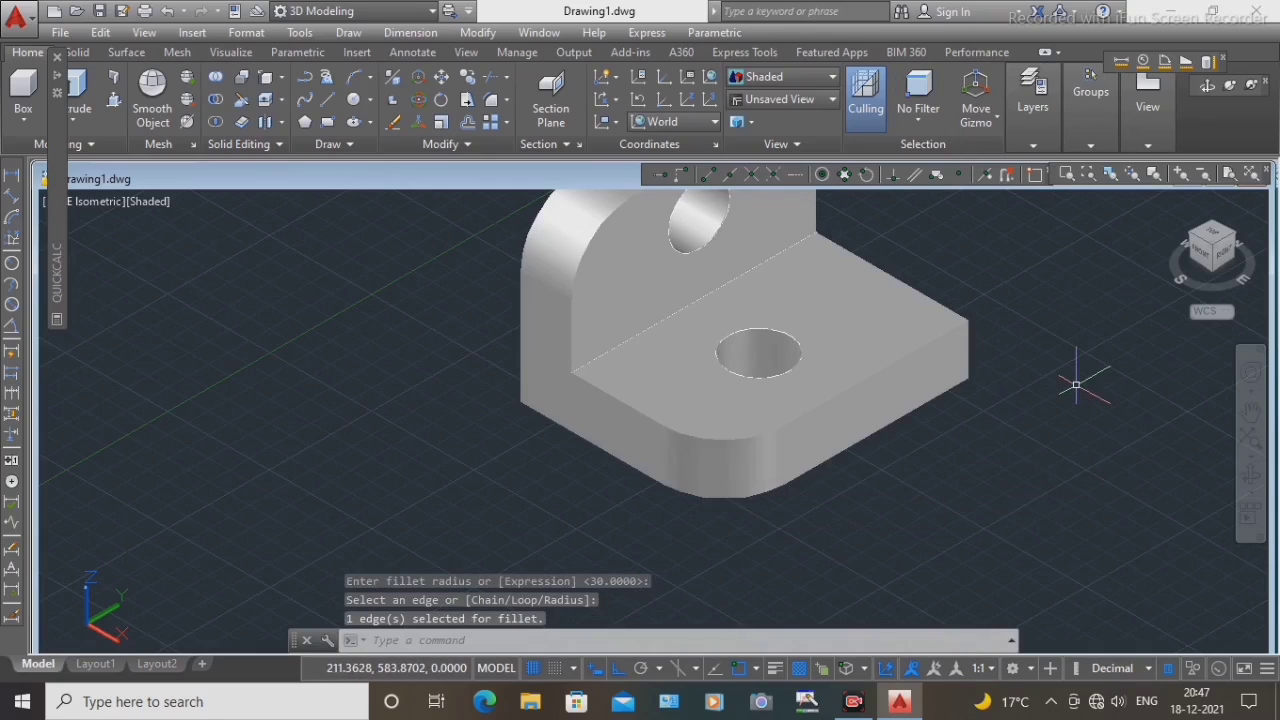
Step: Fillet the vertical edge at the base's remaining free corner with a radius of 30
key("Return")
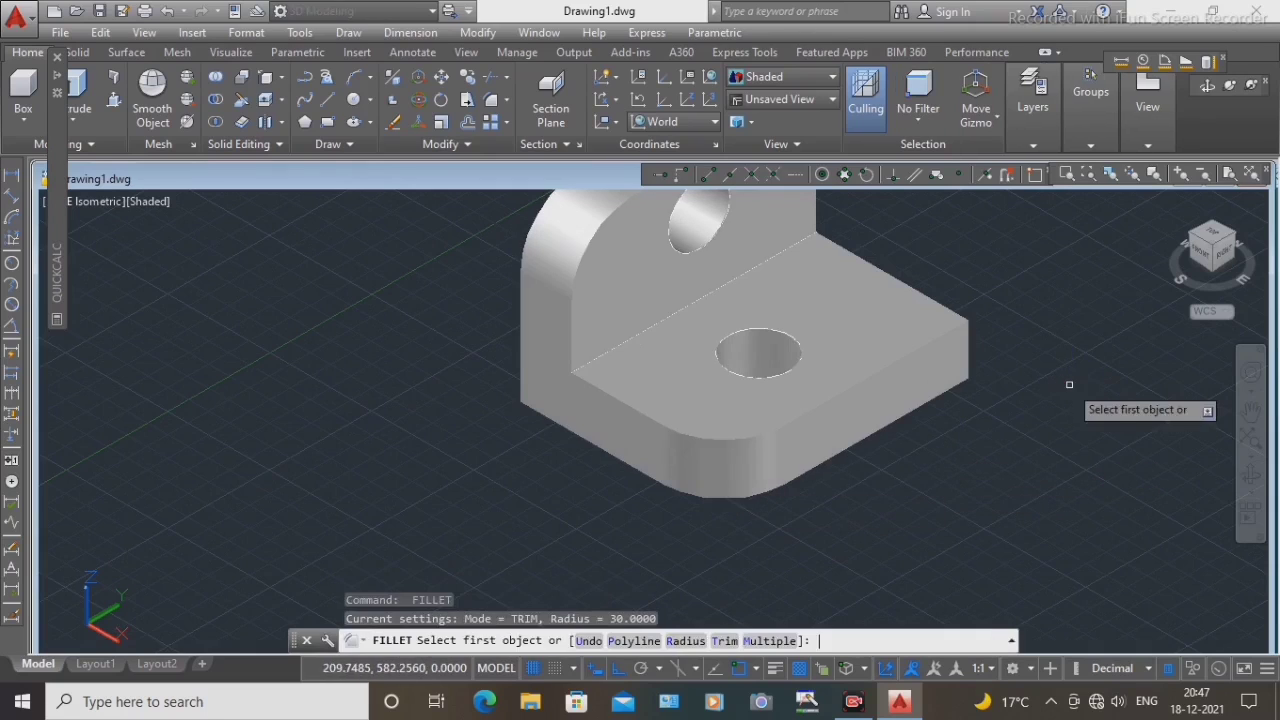
left_click(970, 336)
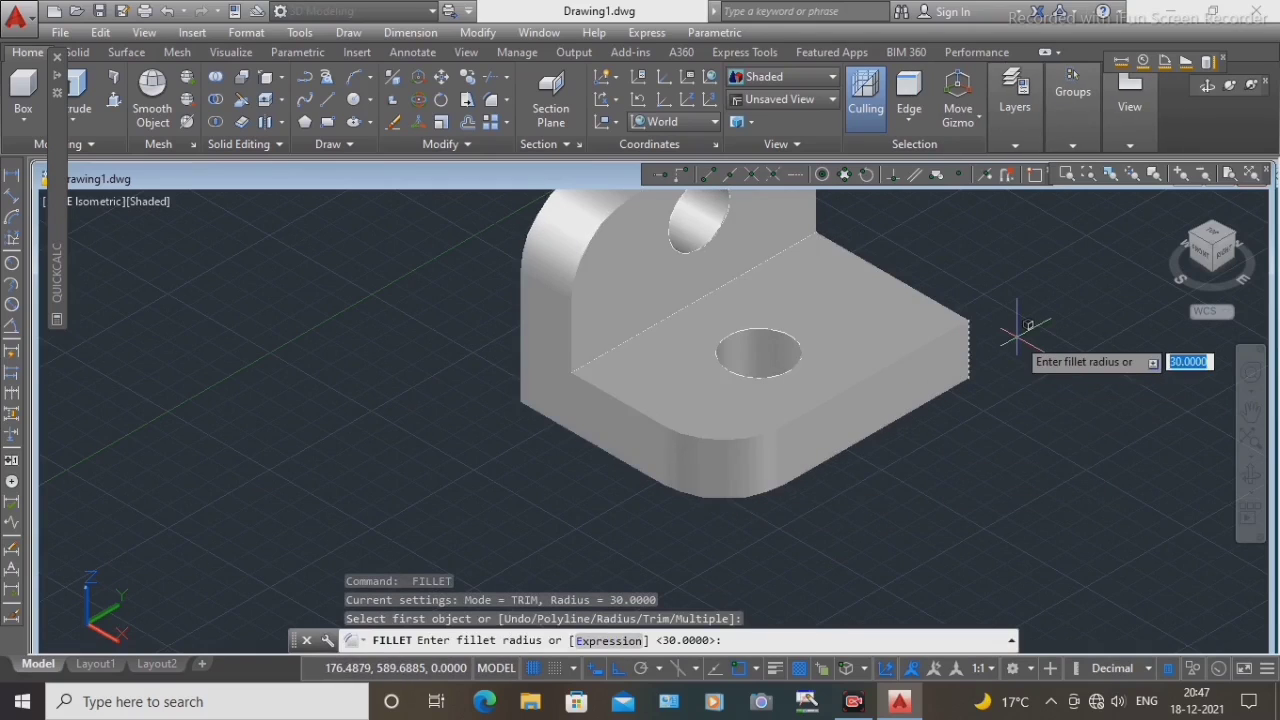
key("Return")
key("Return")
scroll(1012, 338, "down", 2)
scroll(1011, 338, "up", 2)
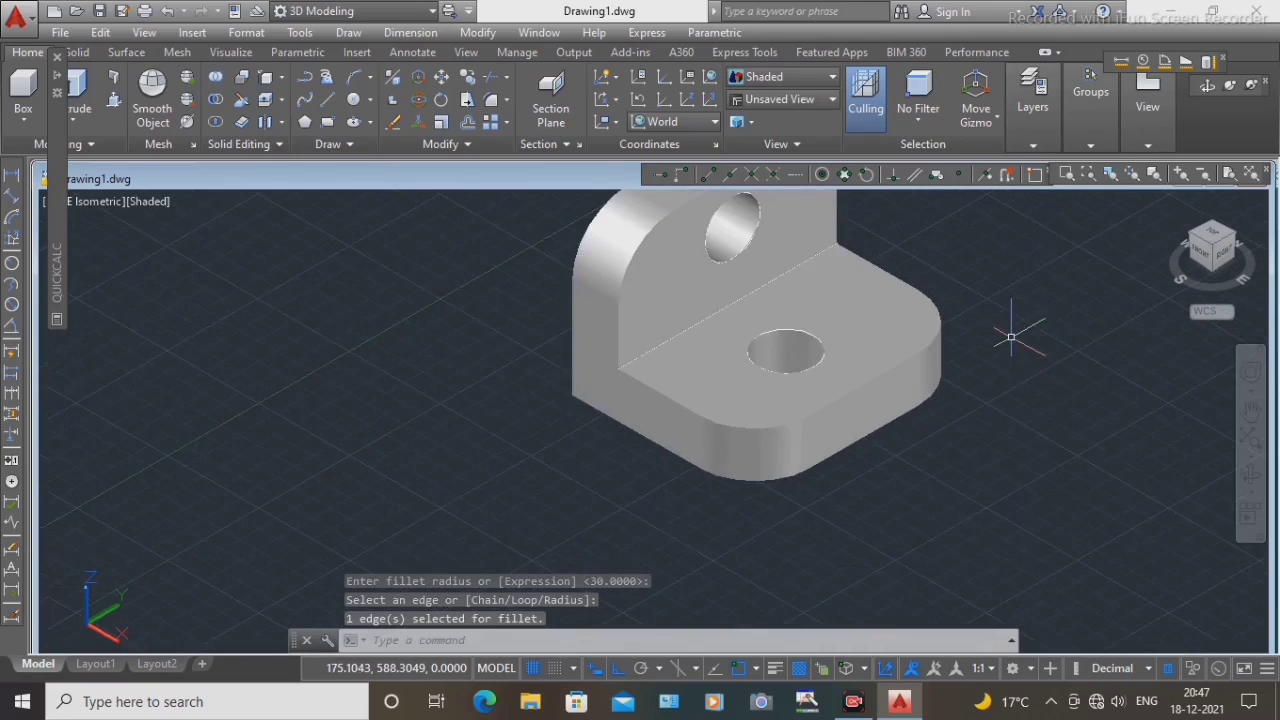
middle_click_drag(1011, 338, 994, 394)
key("Return")
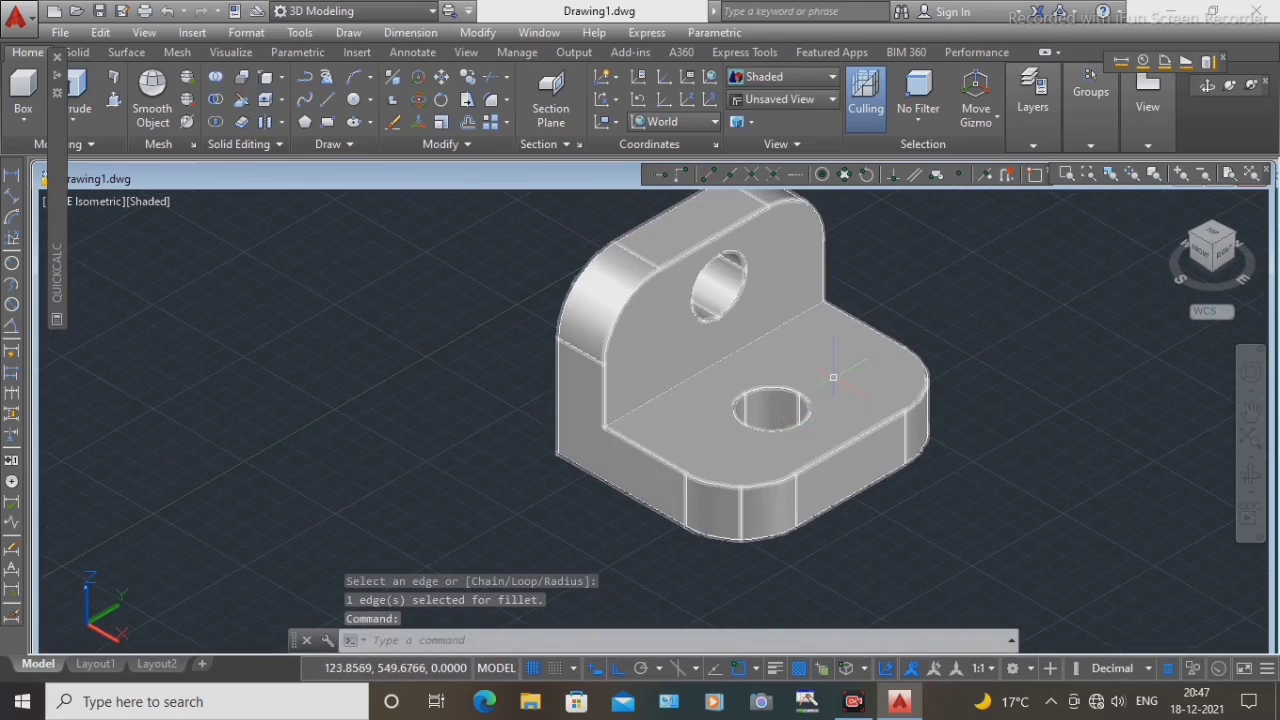
Step: Erase the leftover circle on the upper rim of the base's hole
scroll(830, 368, "up", 2)
scroll(830, 370, "down", 3)
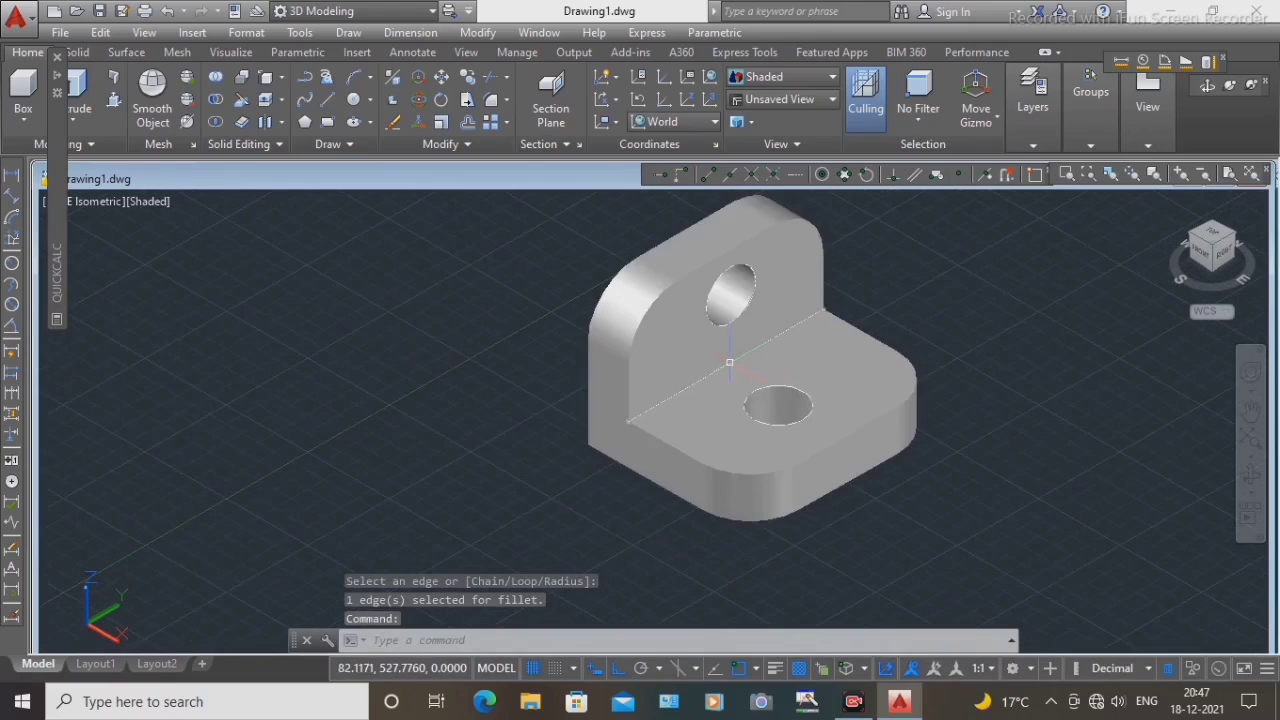
scroll(729, 363, "up", 2)
middle_click_drag(897, 363, 869, 386)
key("Escape")
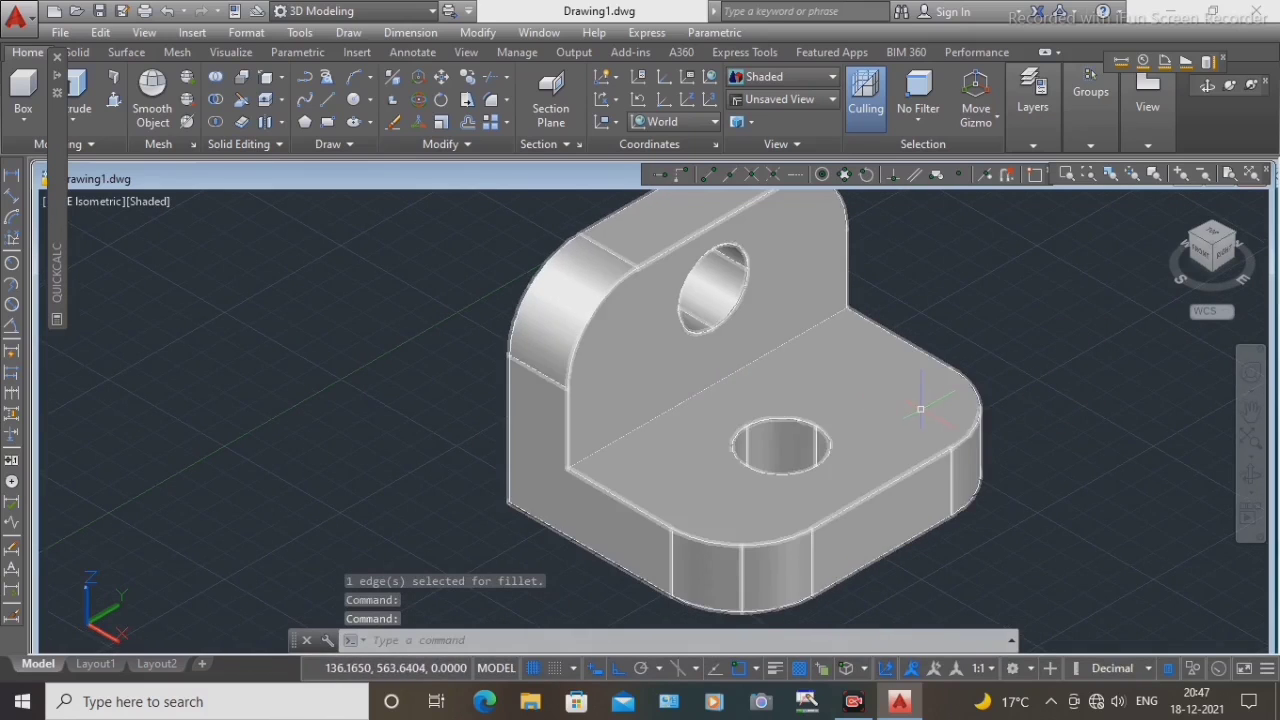
middle_click_drag(920, 408, 923, 421)
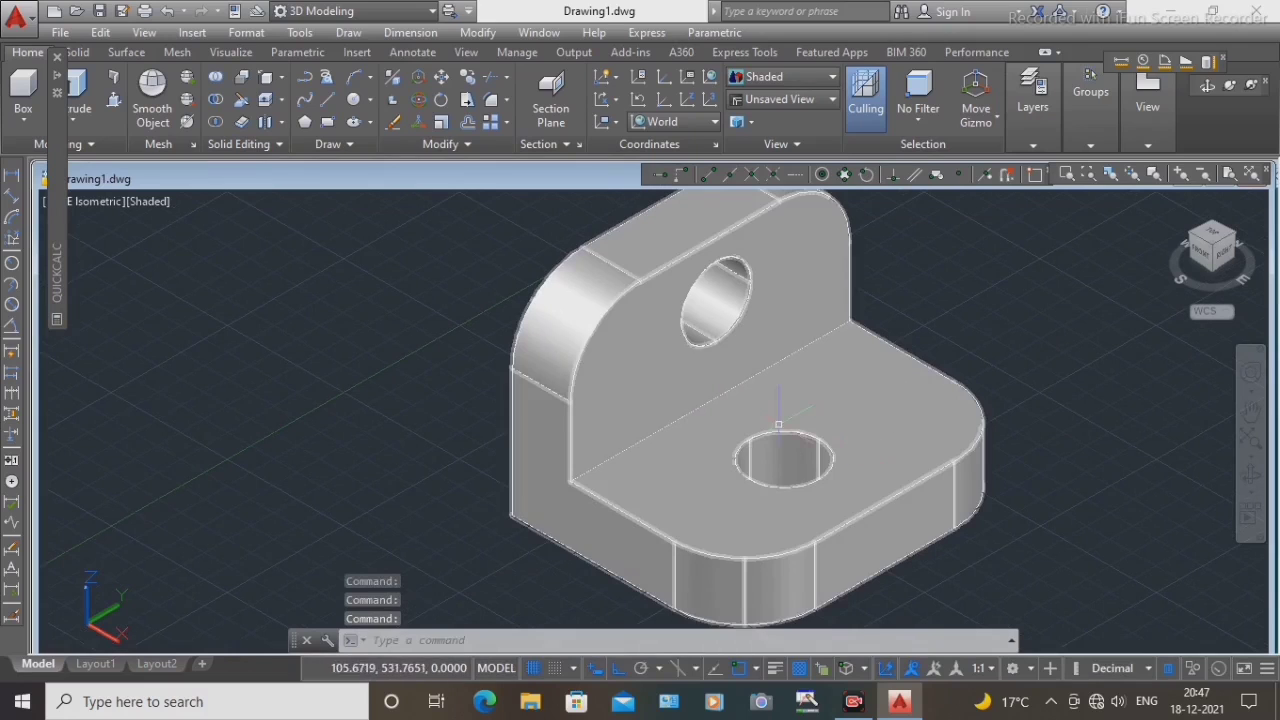
scroll(815, 424, "up", 2)
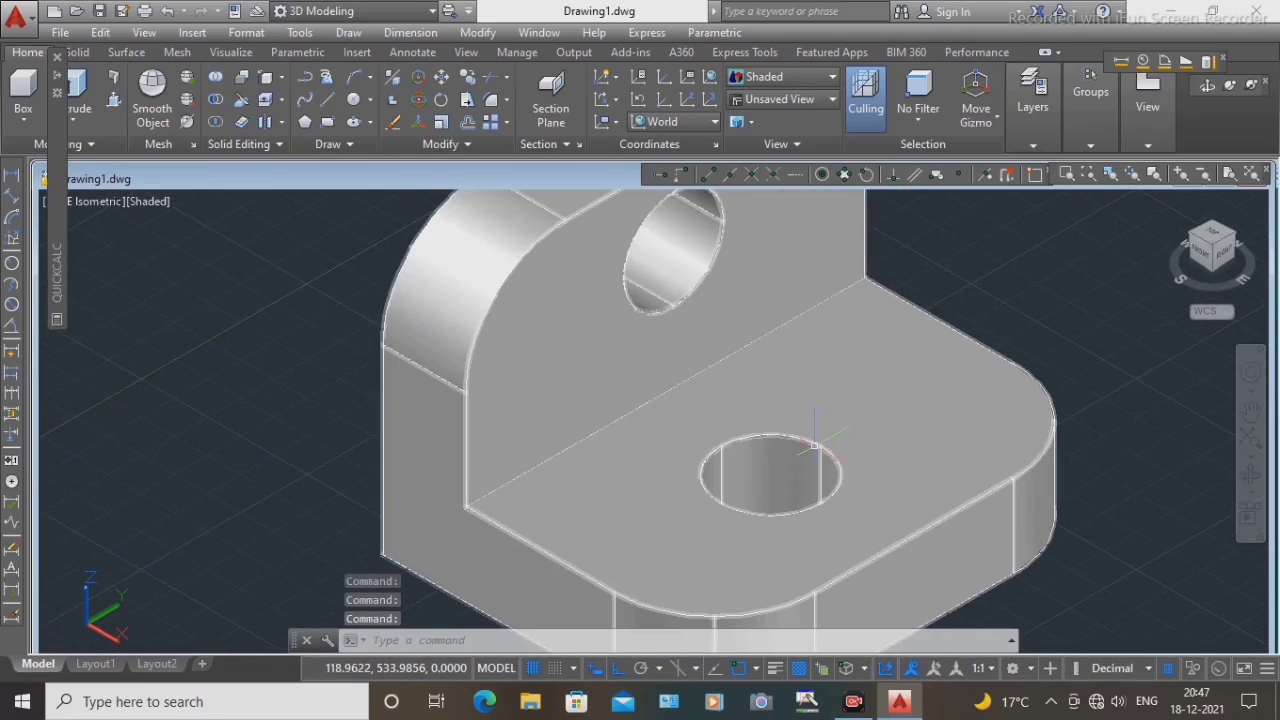
left_click(815, 446)
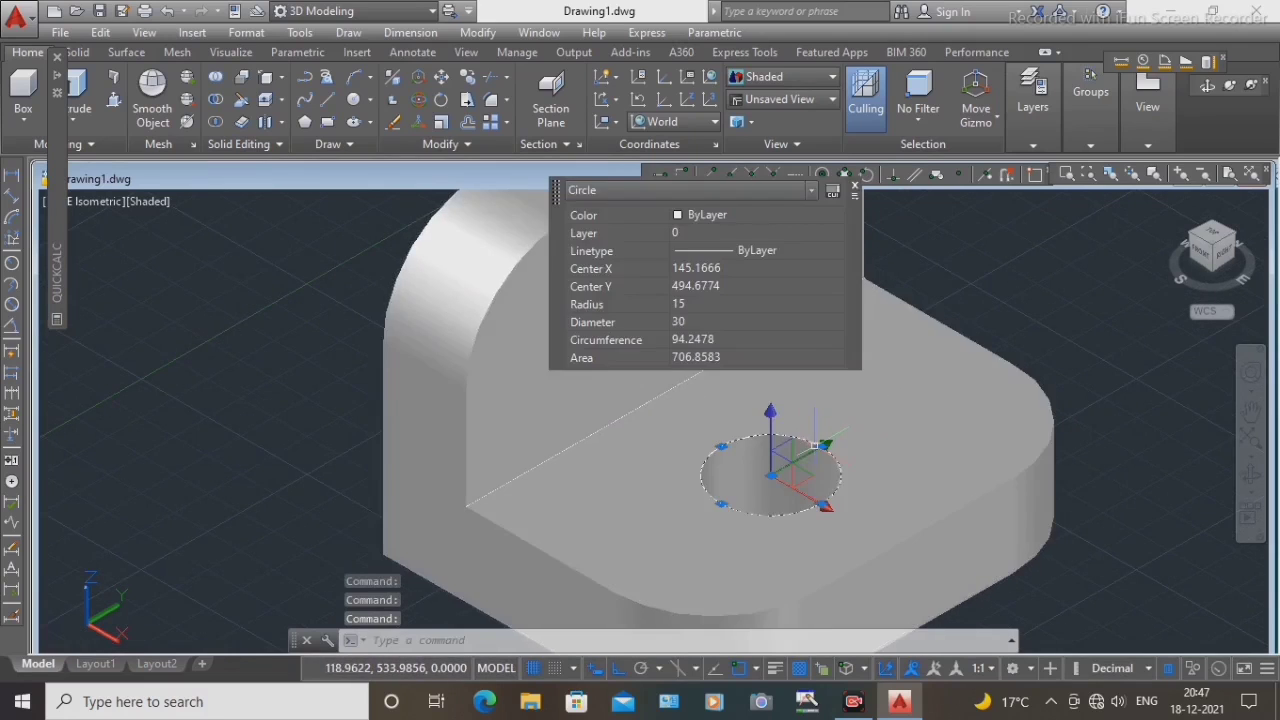
left_click(393, 121)
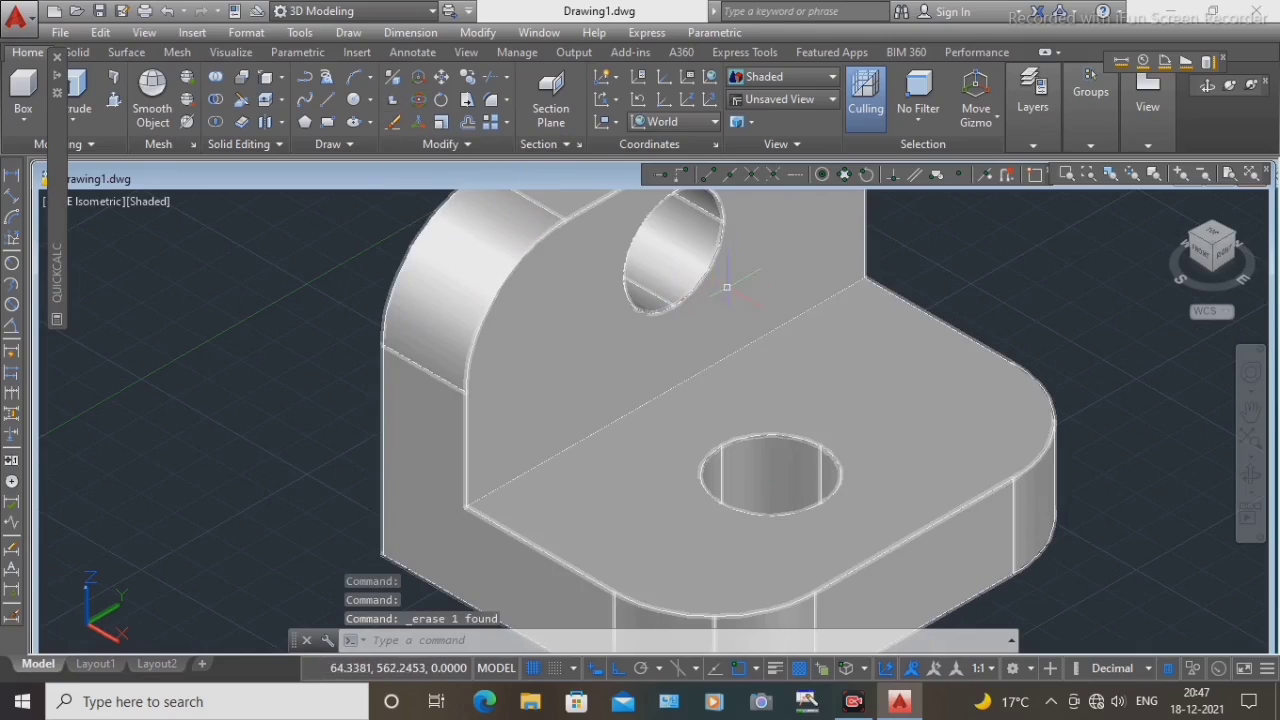
left_click(719, 232)
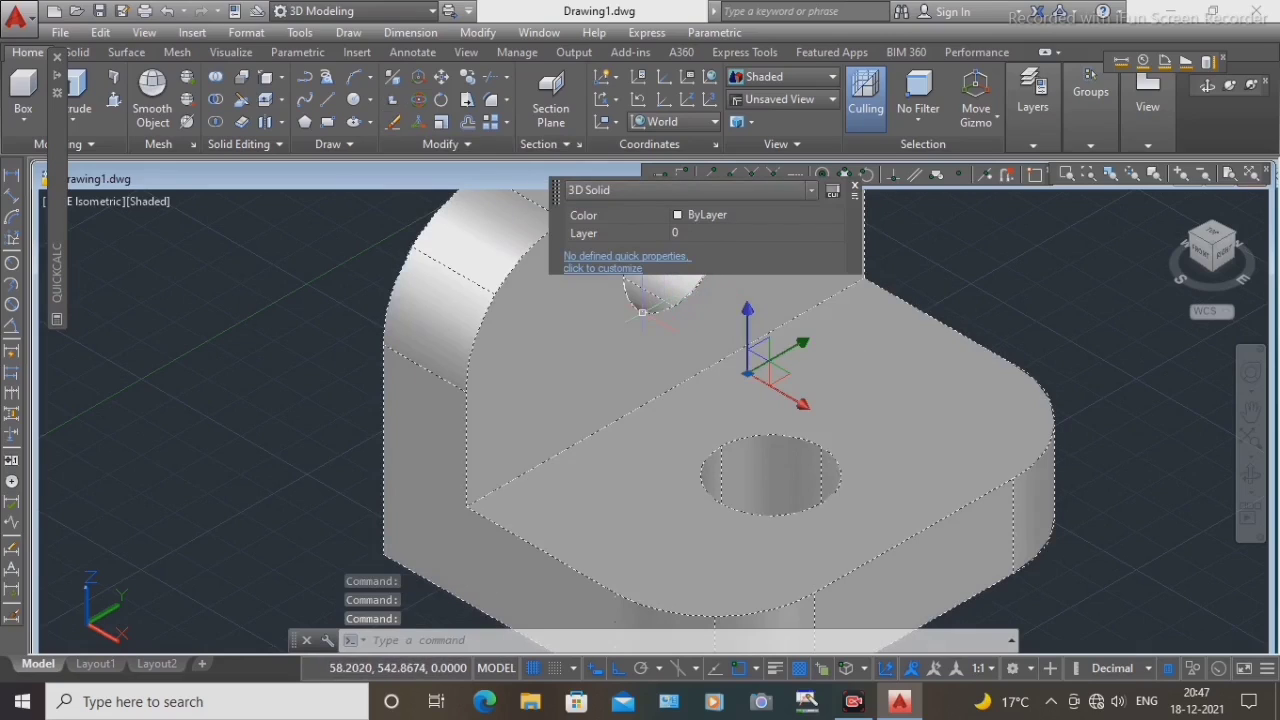
key("Escape")
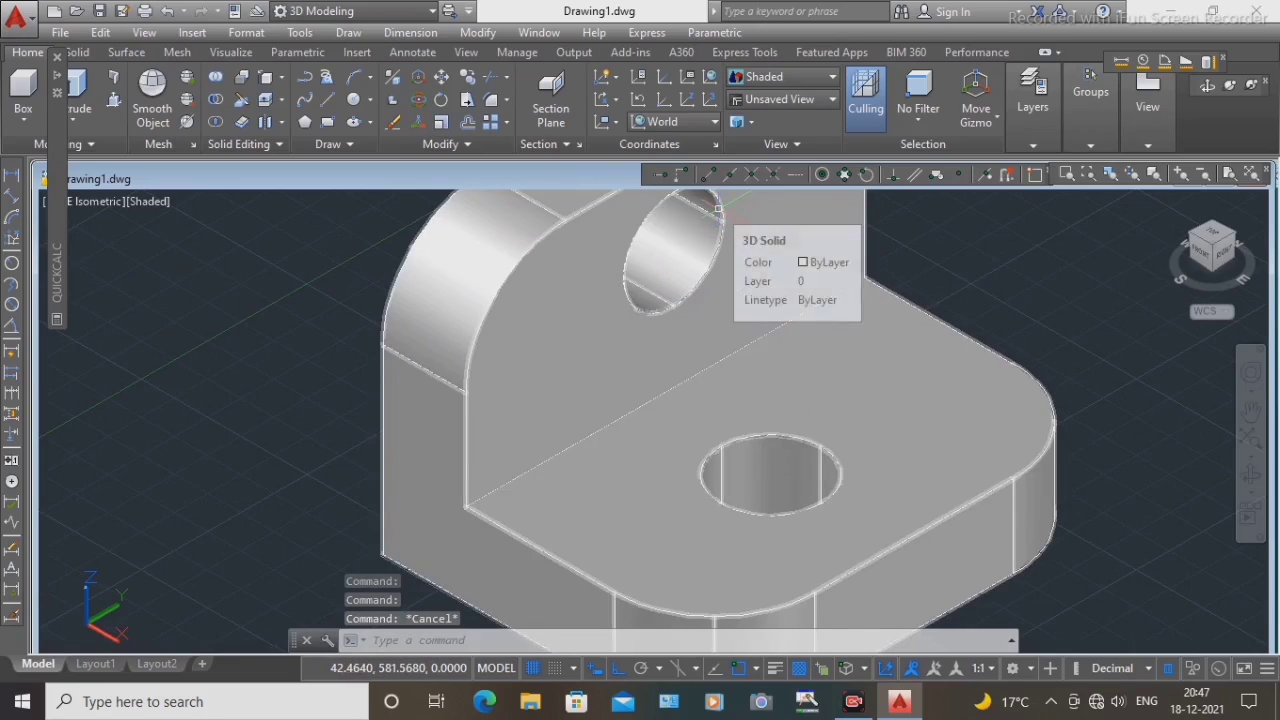
left_click(718, 208)
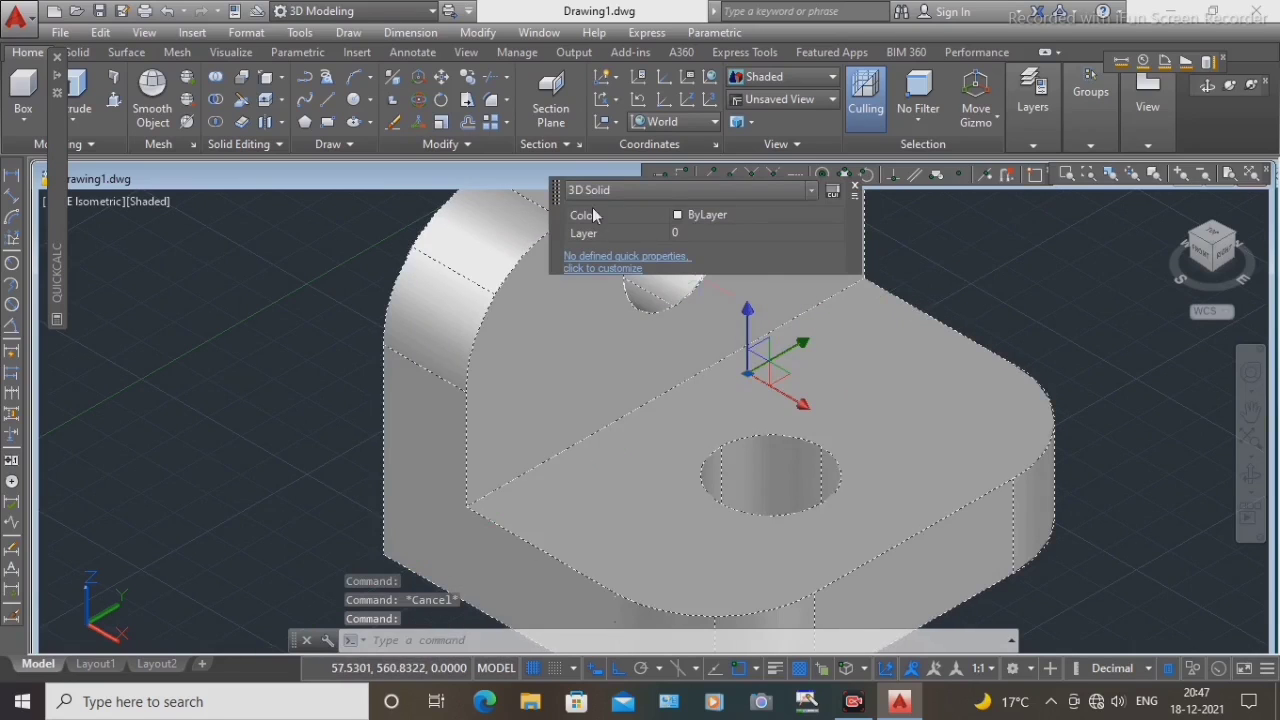
key("Escape")
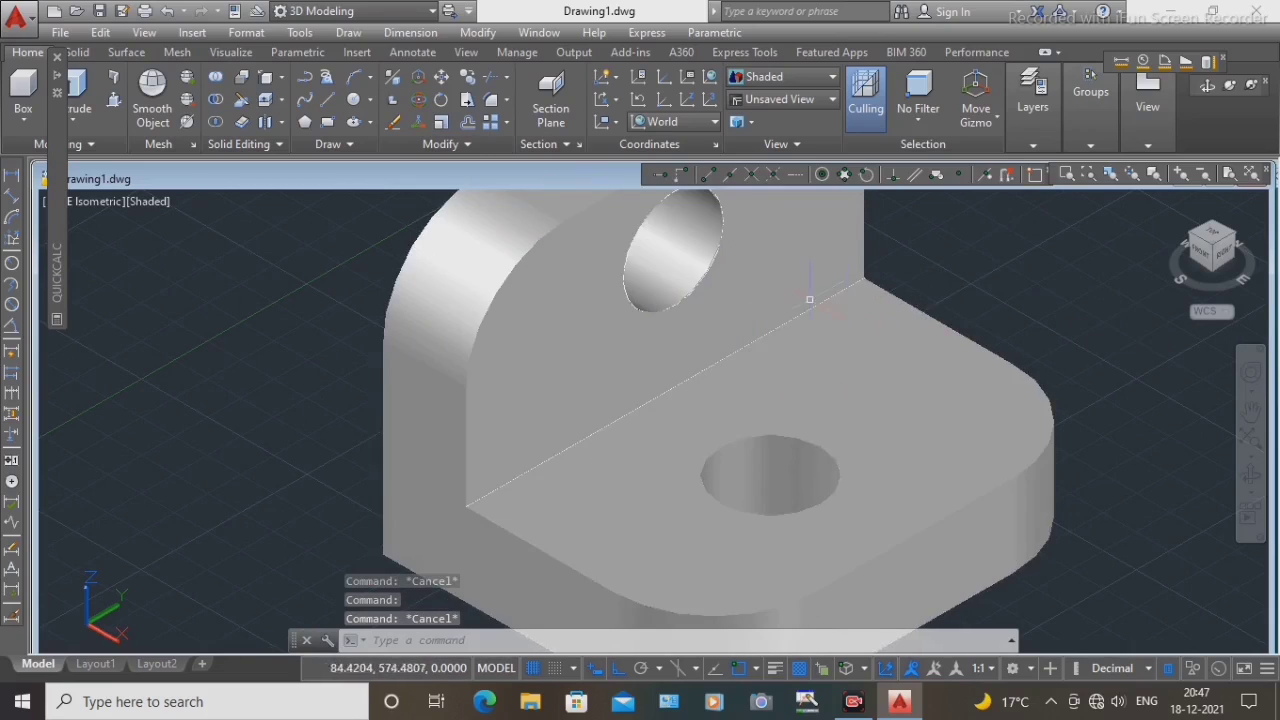
left_click(631, 308)
key("Escape")
scroll(1000, 350, "down", 4)
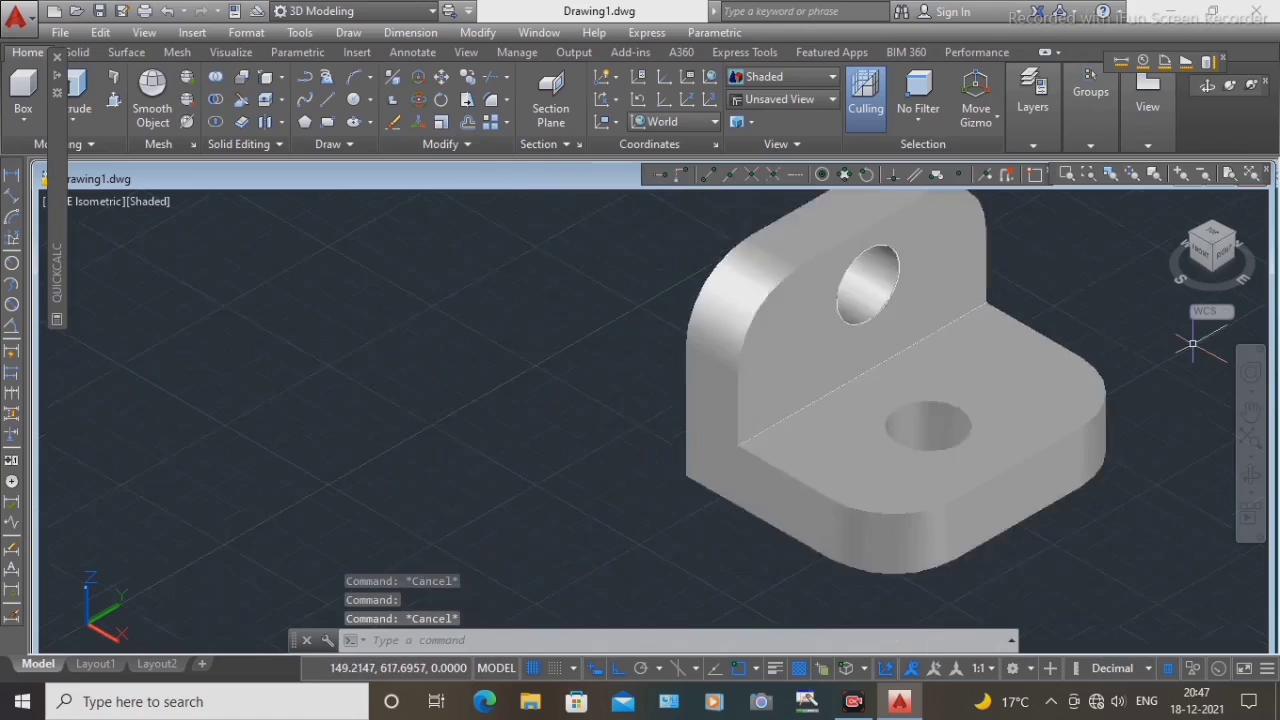
Step: Select the leftover line along the inner corner where the vertical wall meets the base
scroll(1089, 346, "up", 3)
middle_click_drag(1089, 346, 788, 372)
scroll(713, 376, "up", 2)
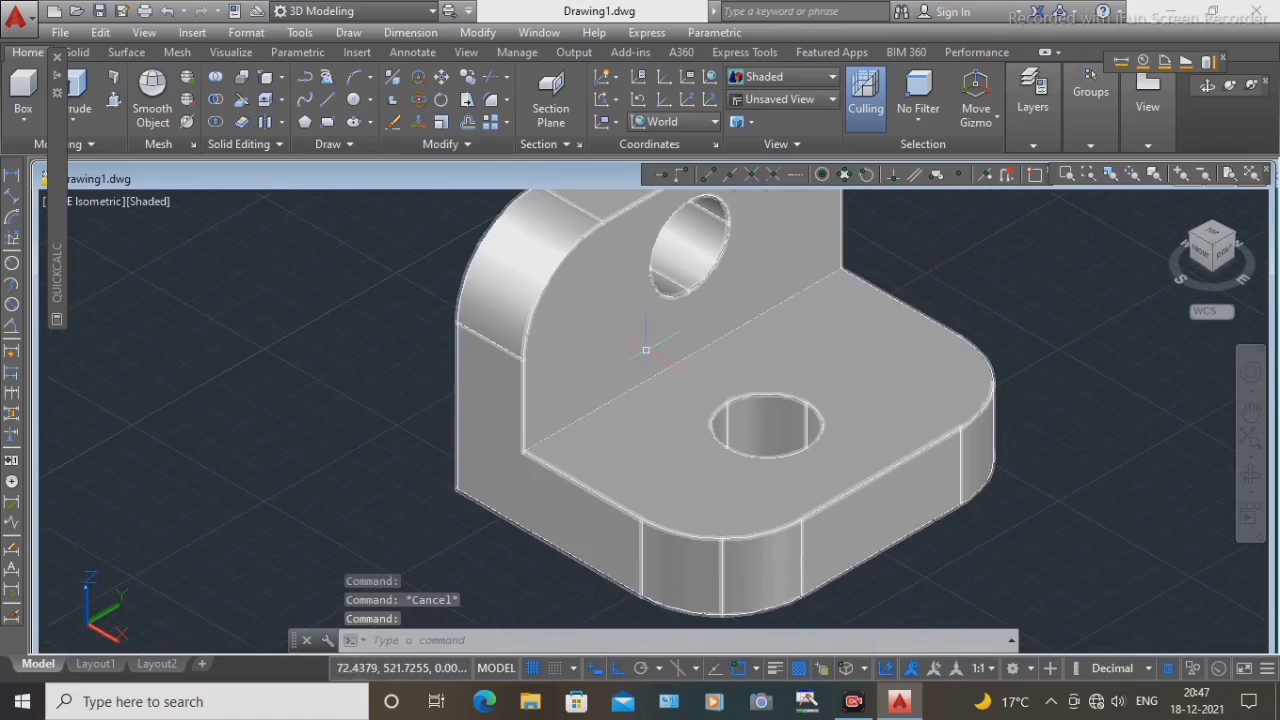
left_click(646, 381, "ctrl")
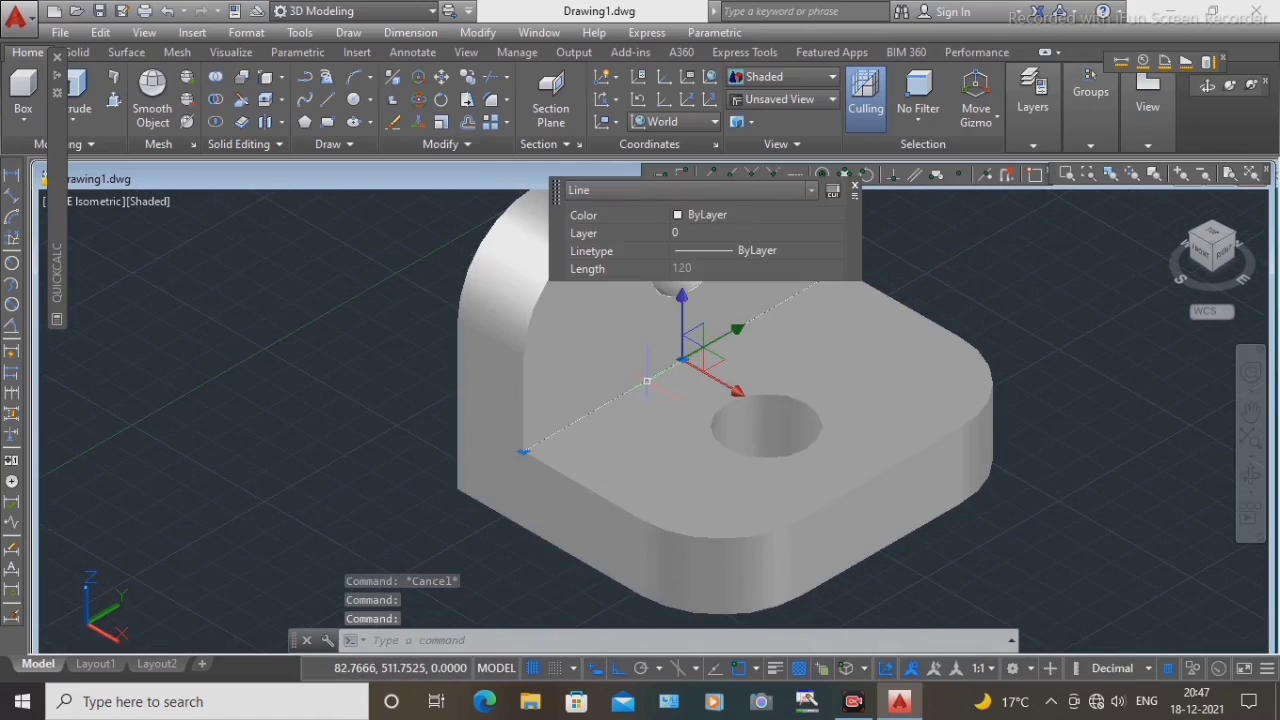
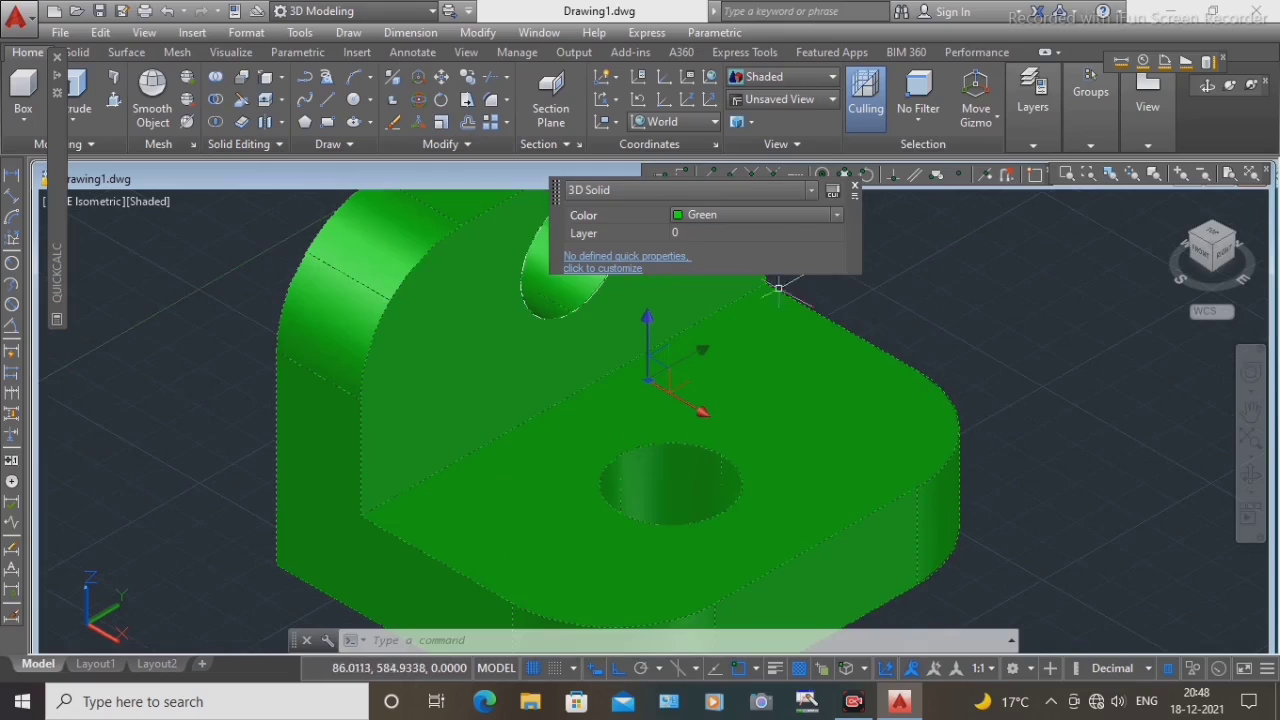
Step: Dismiss the solid's quick properties, deselect it and examine the green bracket's holes and rounded corners up close
left_click(856, 190)
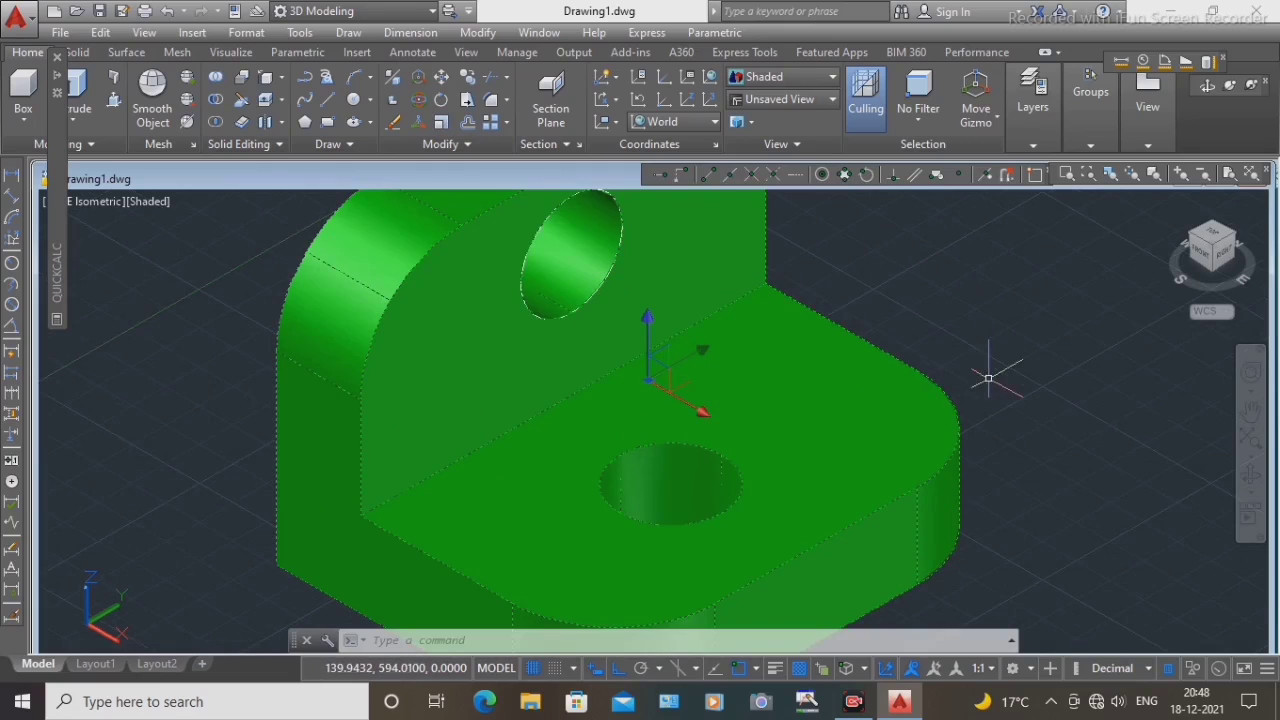
key("Escape")
scroll(988, 378, "down", 2)
scroll(980, 385, "up", 2)
middle_click_drag(944, 411, 920, 417)
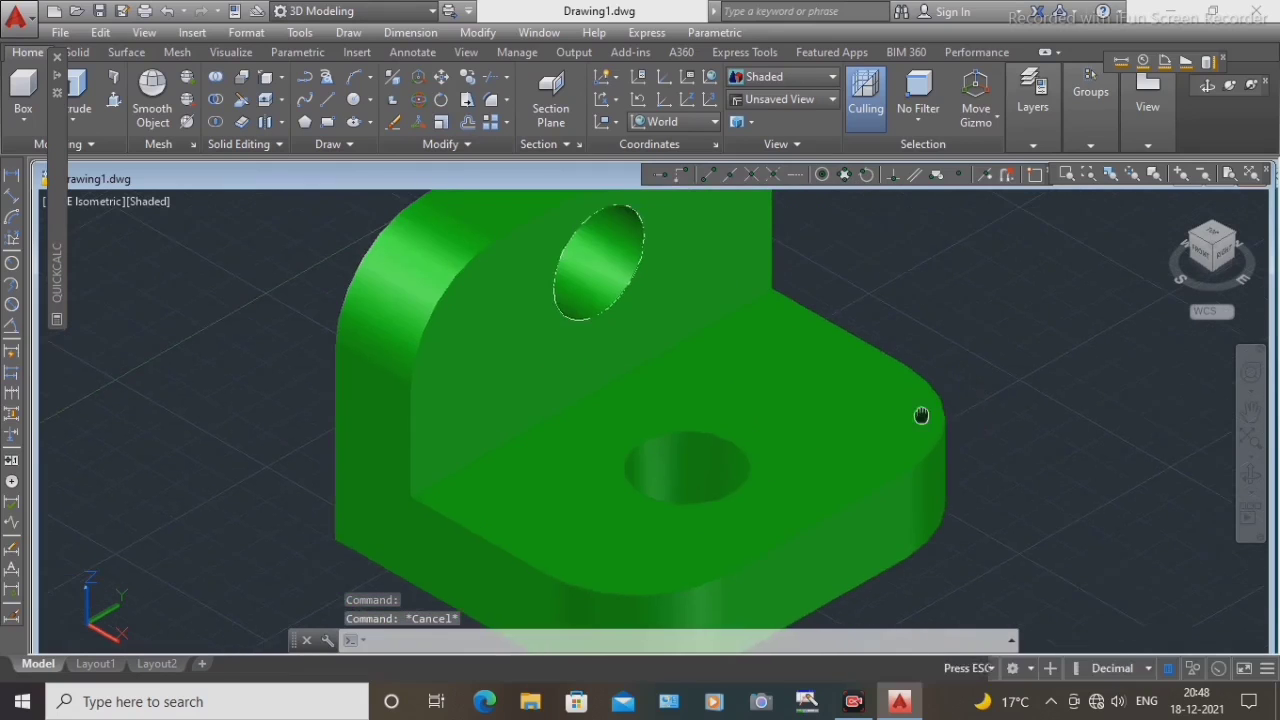
scroll(746, 354, "down", 3)
middle_click_drag(794, 442, 850, 495)
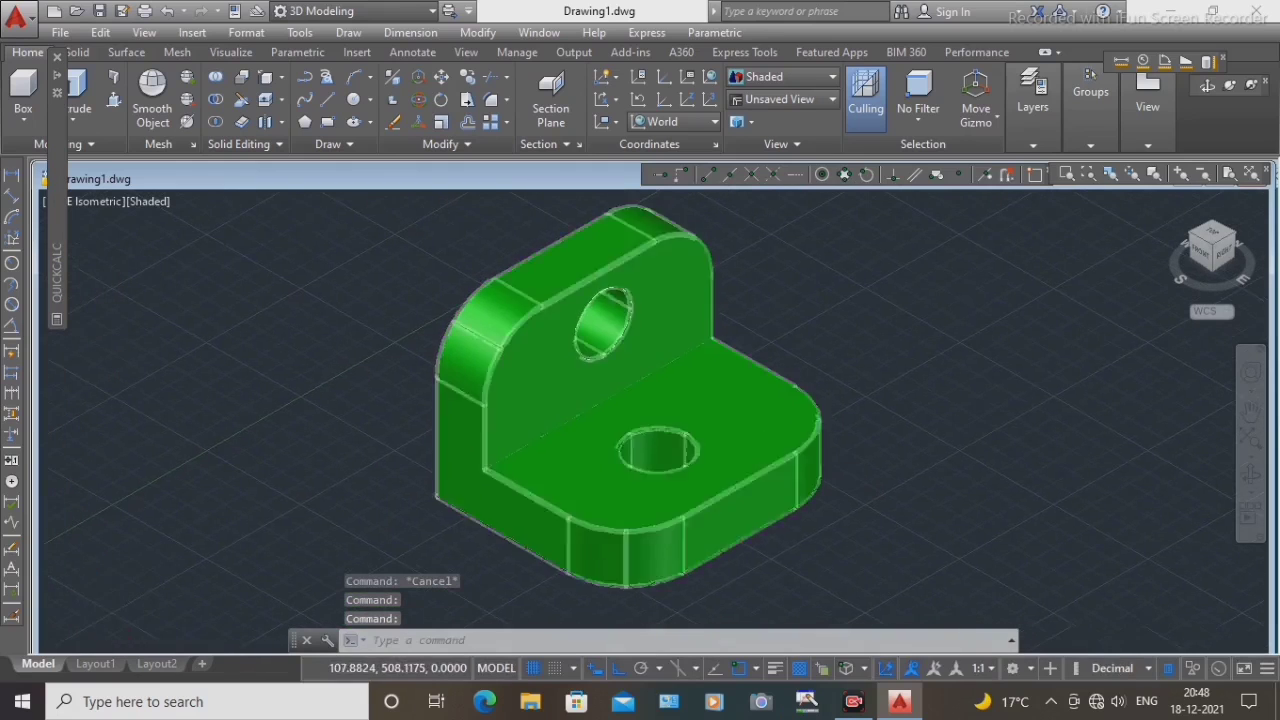
scroll(620, 443, "up", 2)
scroll(707, 423, "down", 2)
mouse_move(707, 423)
scroll(707, 423, "up", 2)
middle_click_drag(705, 425, 562, 408)
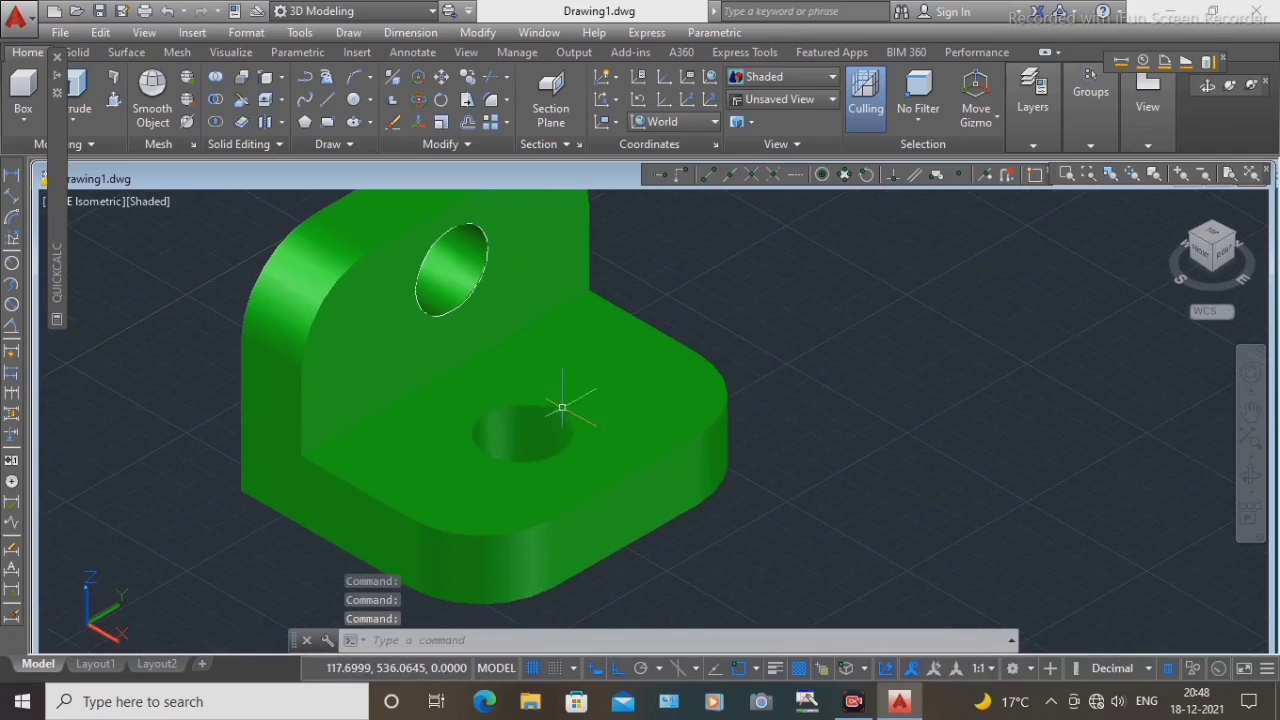
middle_click_drag(737, 404, 808, 437)
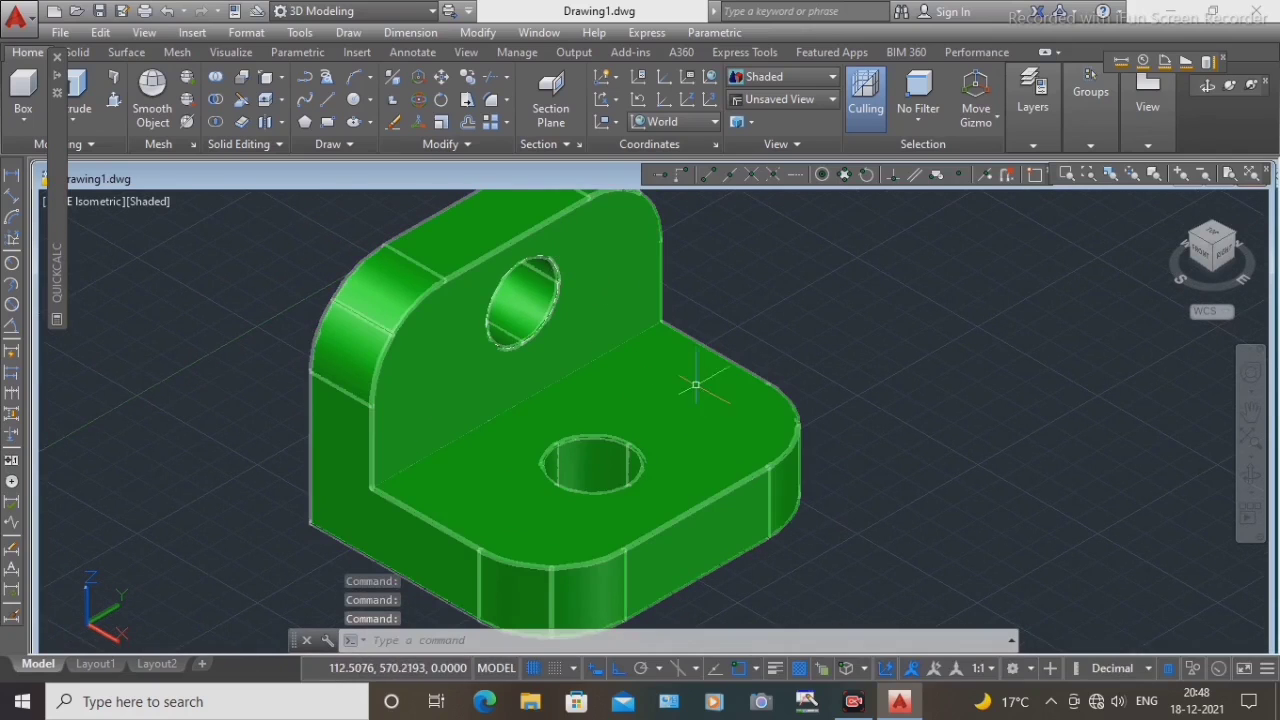
Step: Examine the bracket from the NE, NW and SW isometric views and return to the SE isometric view with nothing selected
left_click(1236, 240)
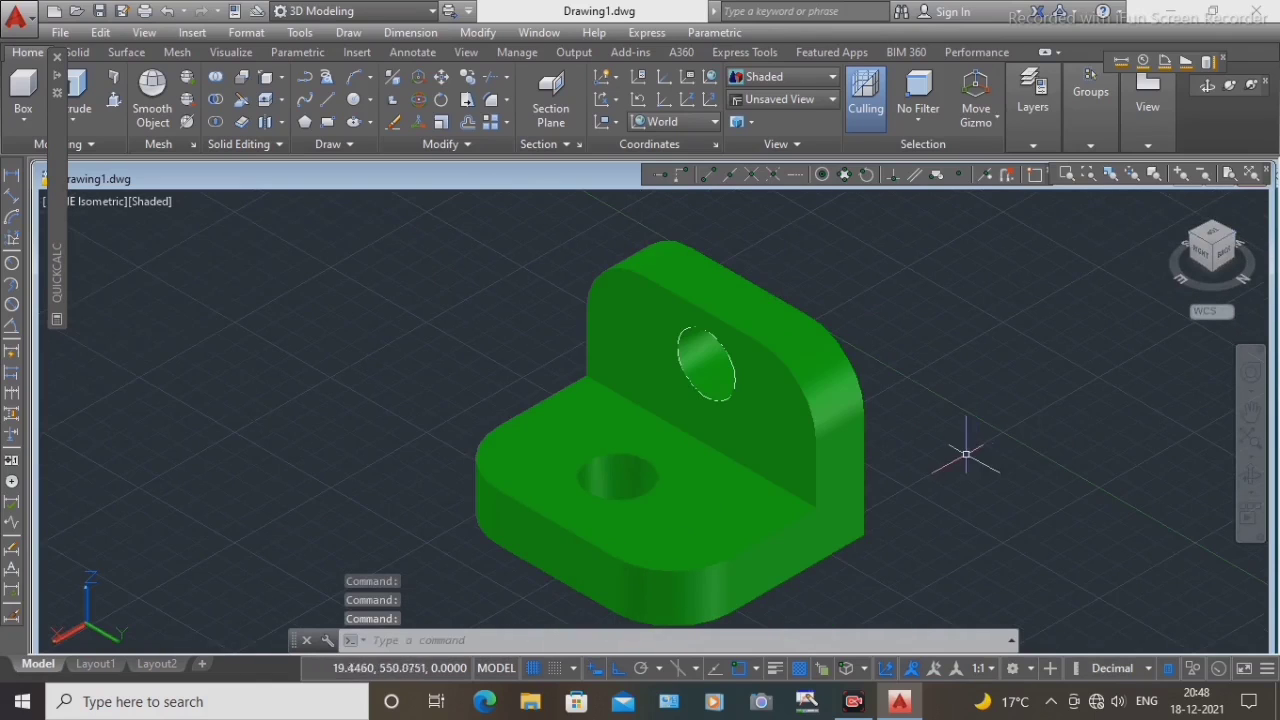
middle_click_drag(965, 455, 920, 437)
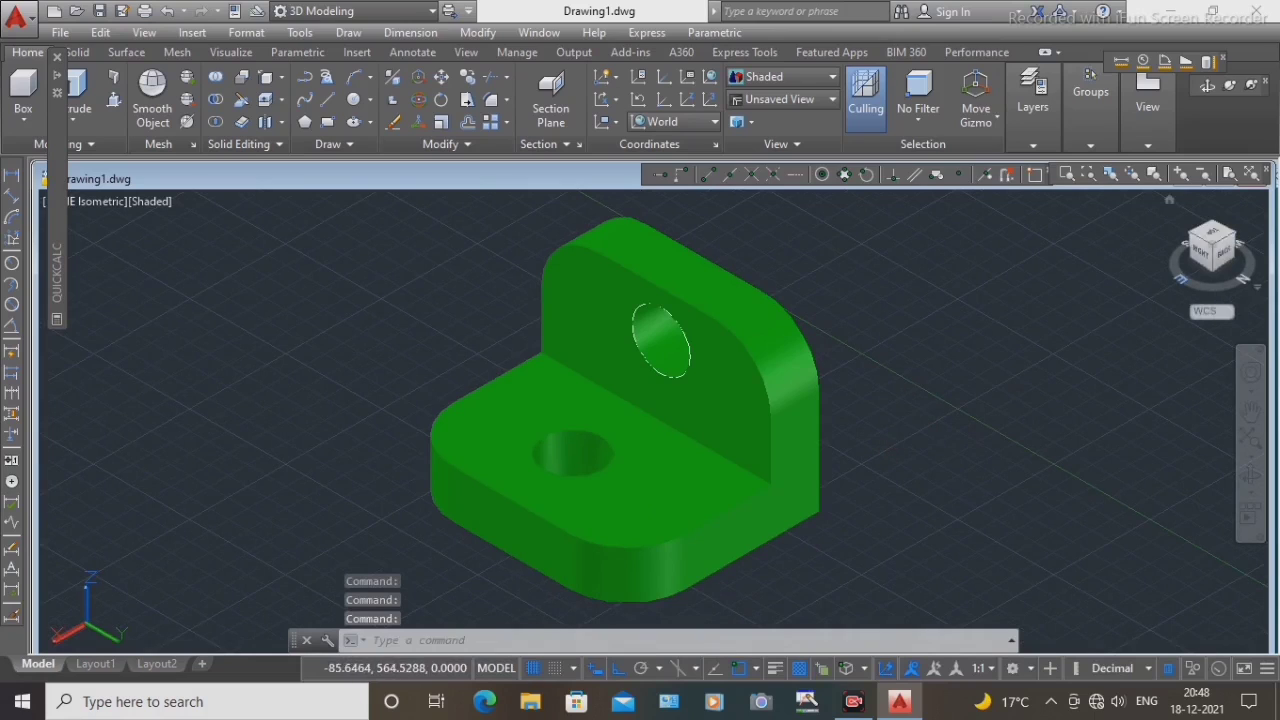
left_click(684, 340)
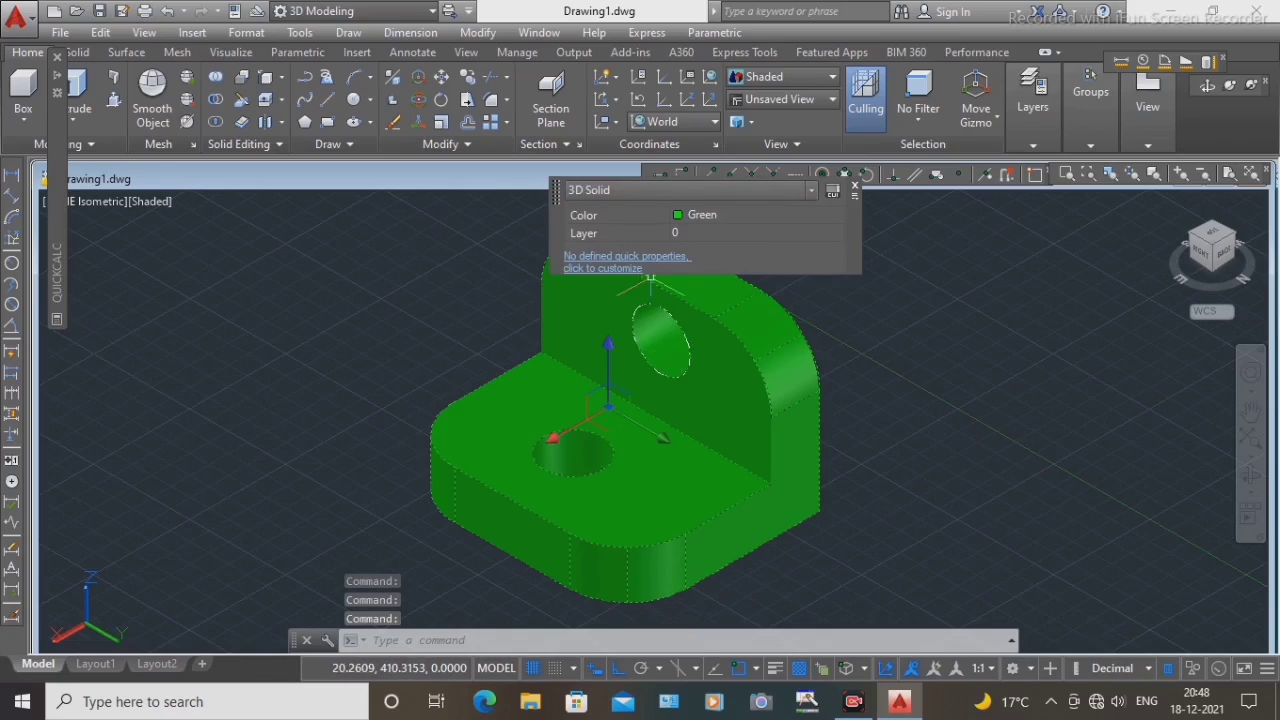
left_click(1241, 243)
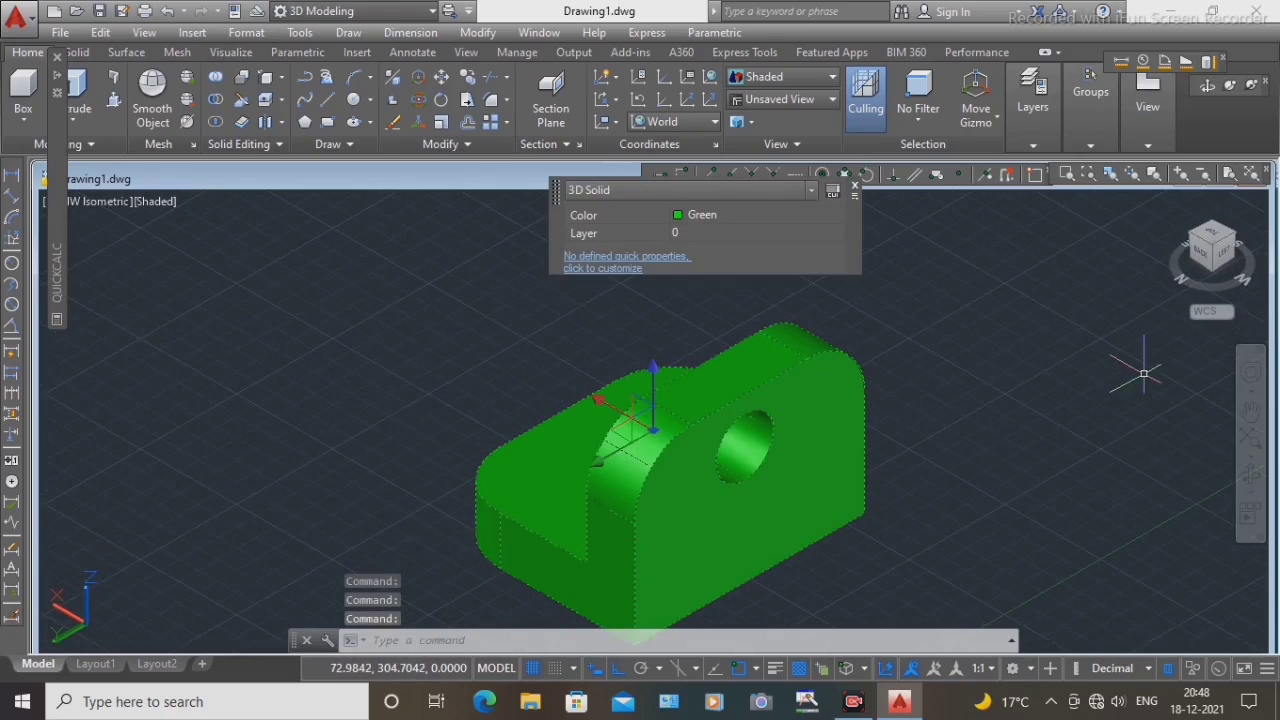
left_click(1241, 243)
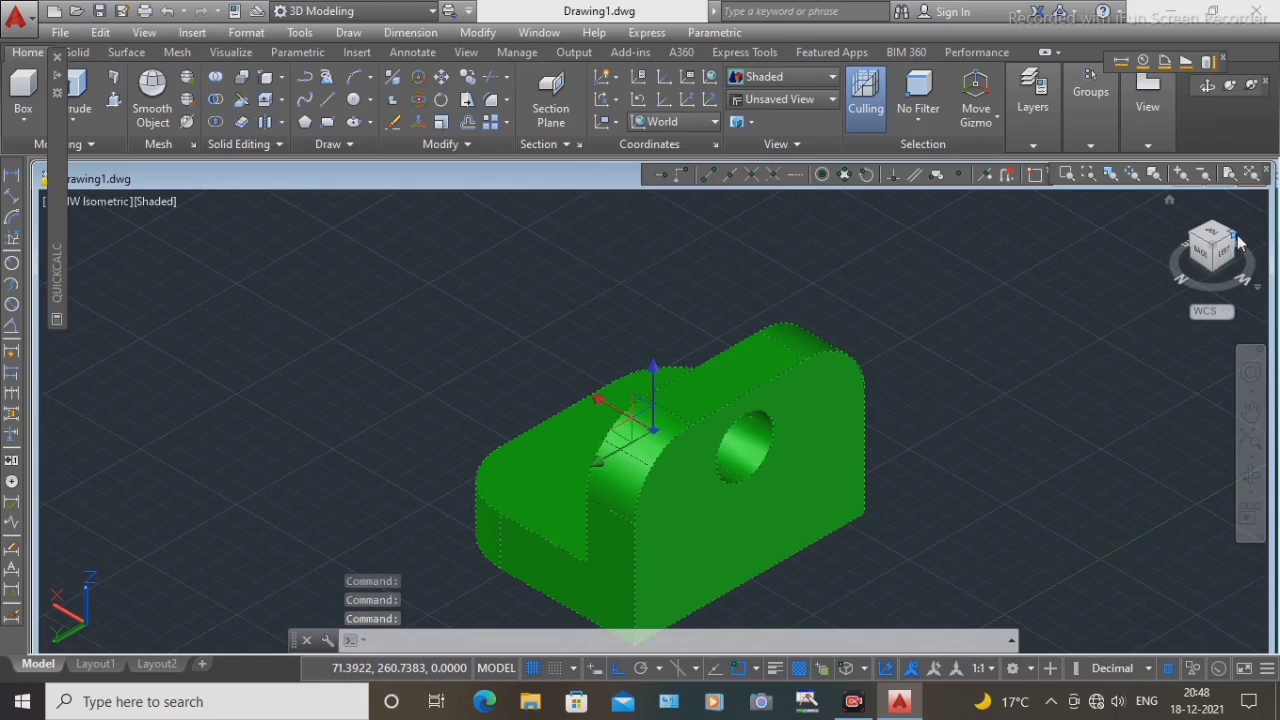
middle_click_drag(1098, 470, 1080, 423)
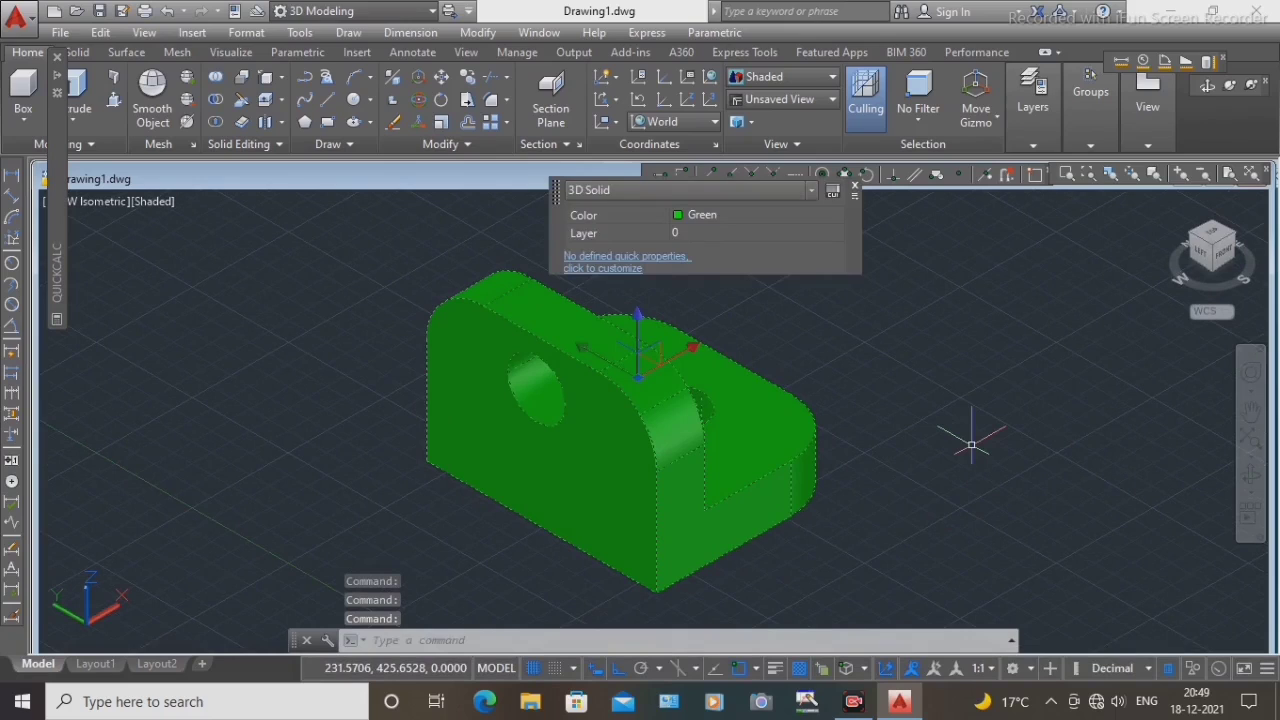
key("Escape")
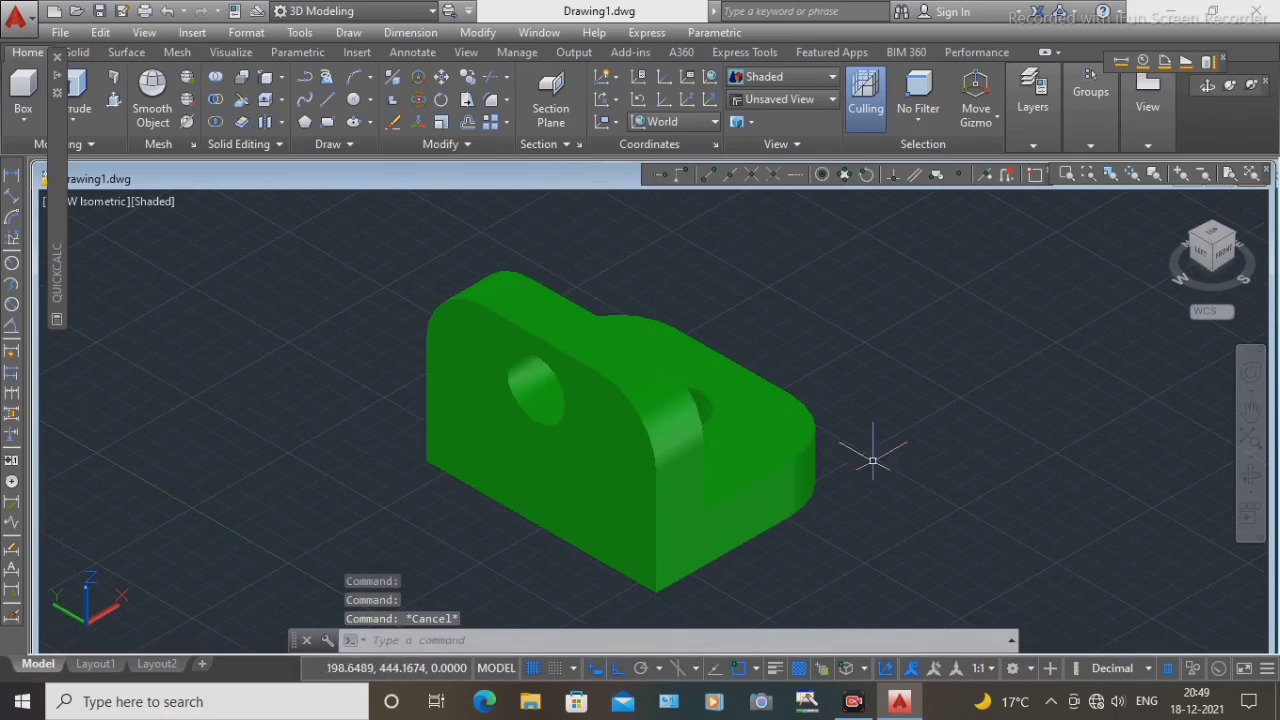
left_click(1241, 243)
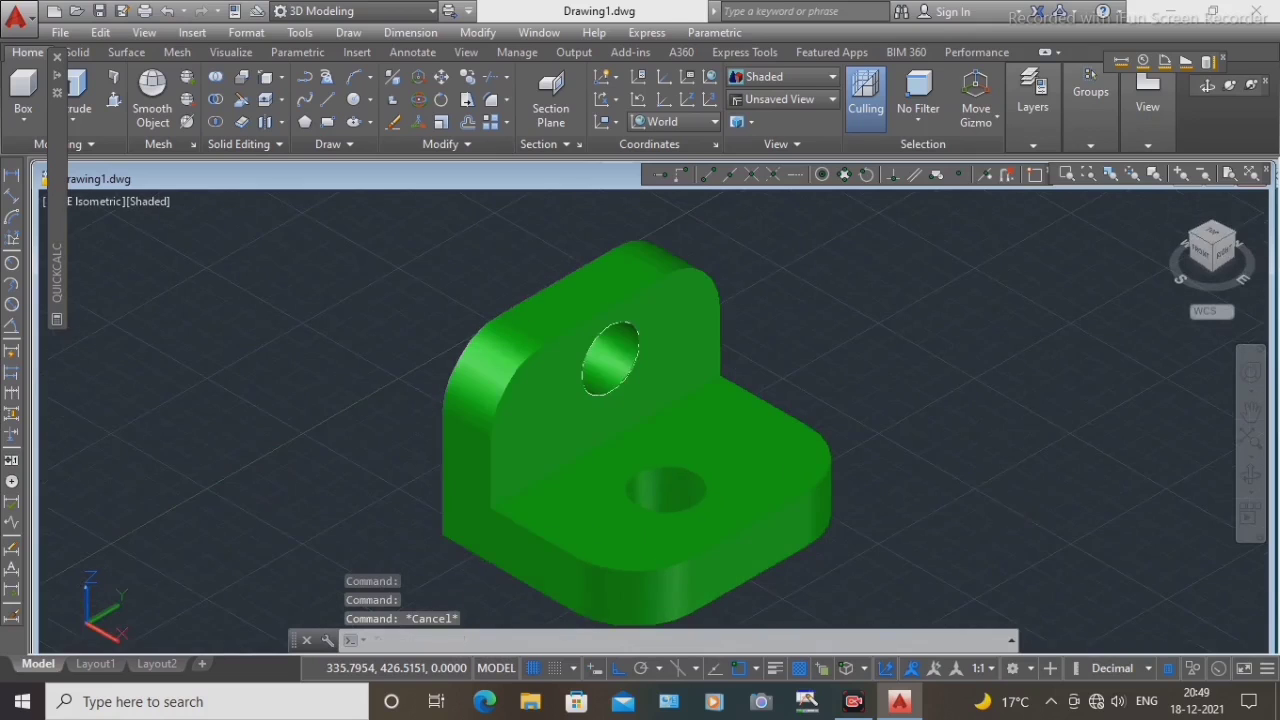
middle_click_drag(1014, 508, 1024, 466)
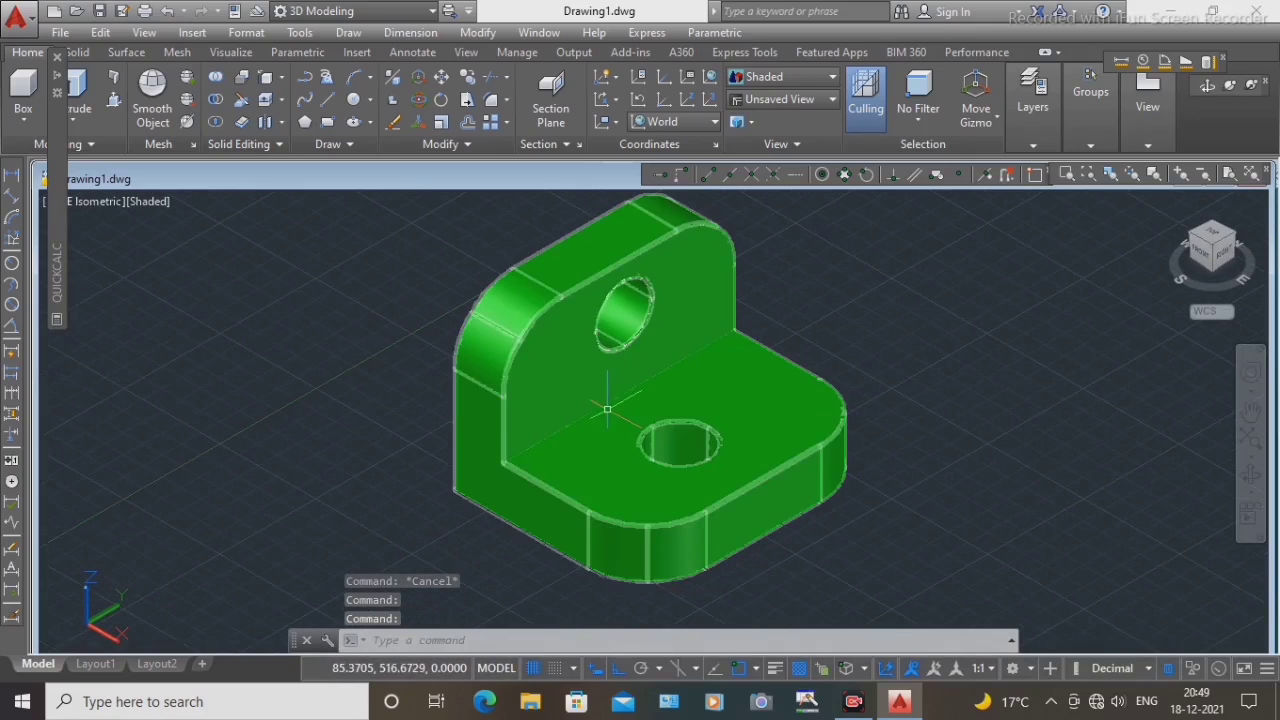
middle_click_drag(886, 380, 911, 417)
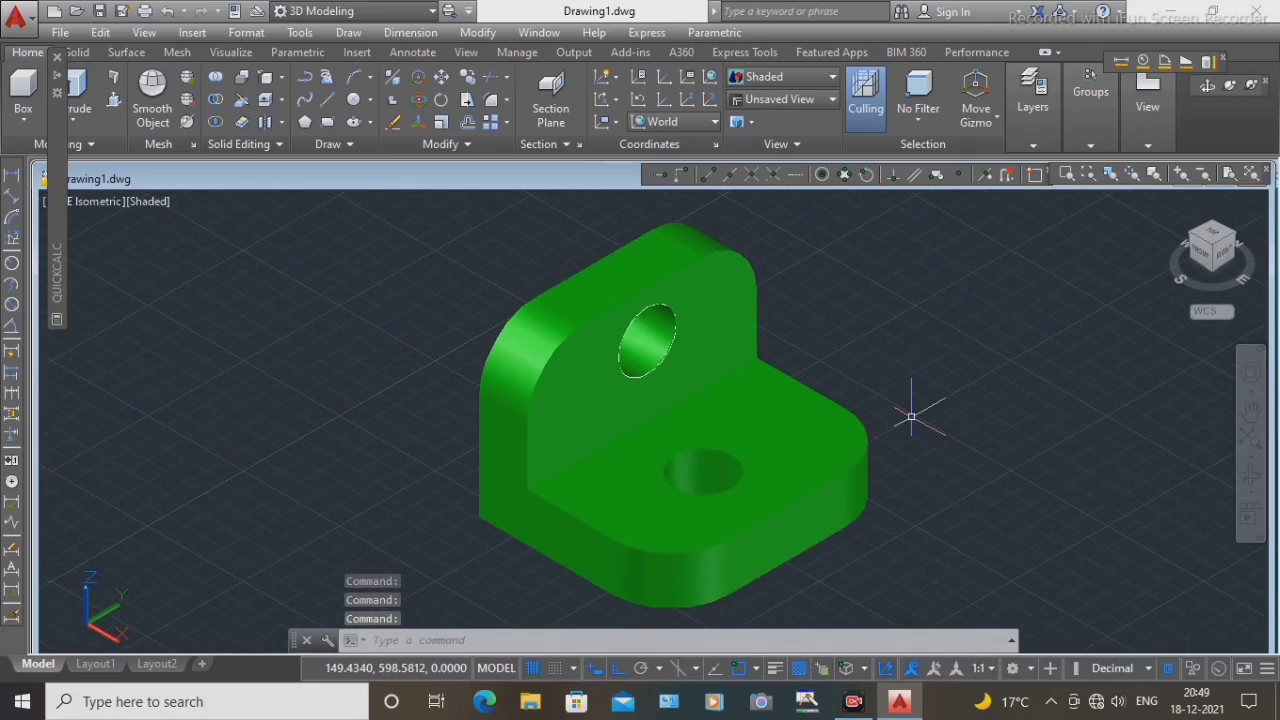
scroll(794, 453, "up", 2)
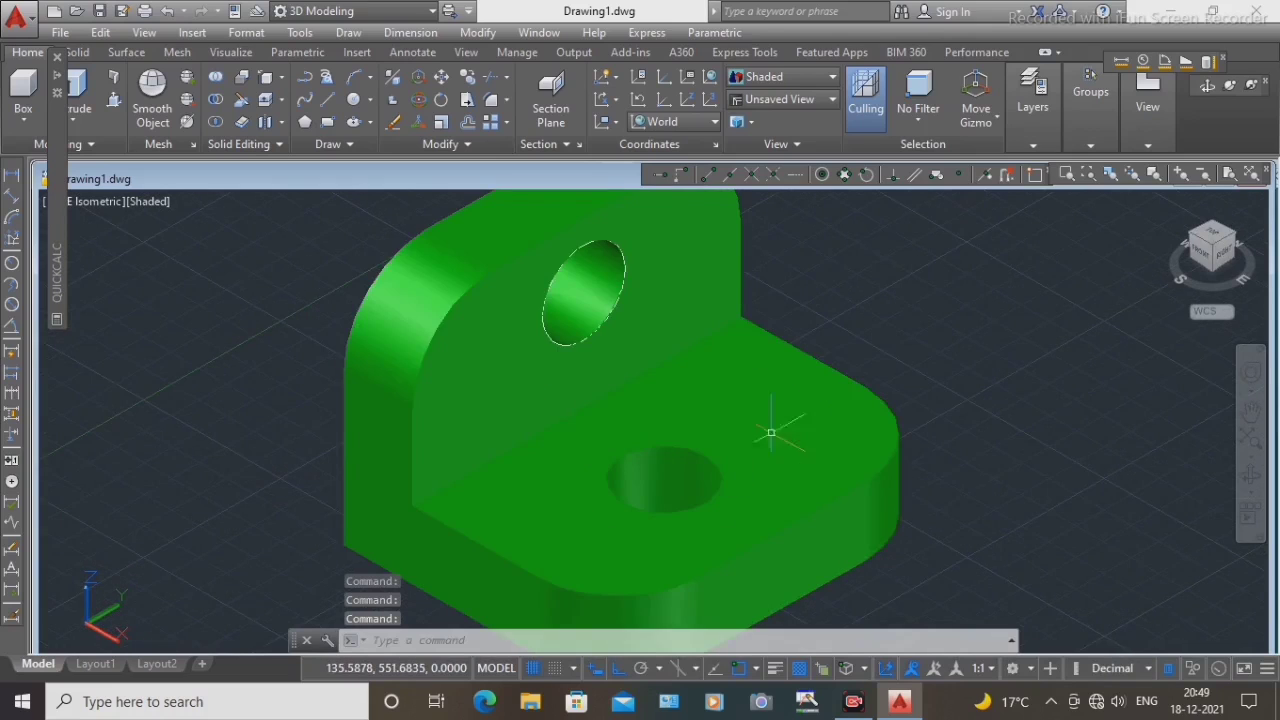
left_click(621, 260)
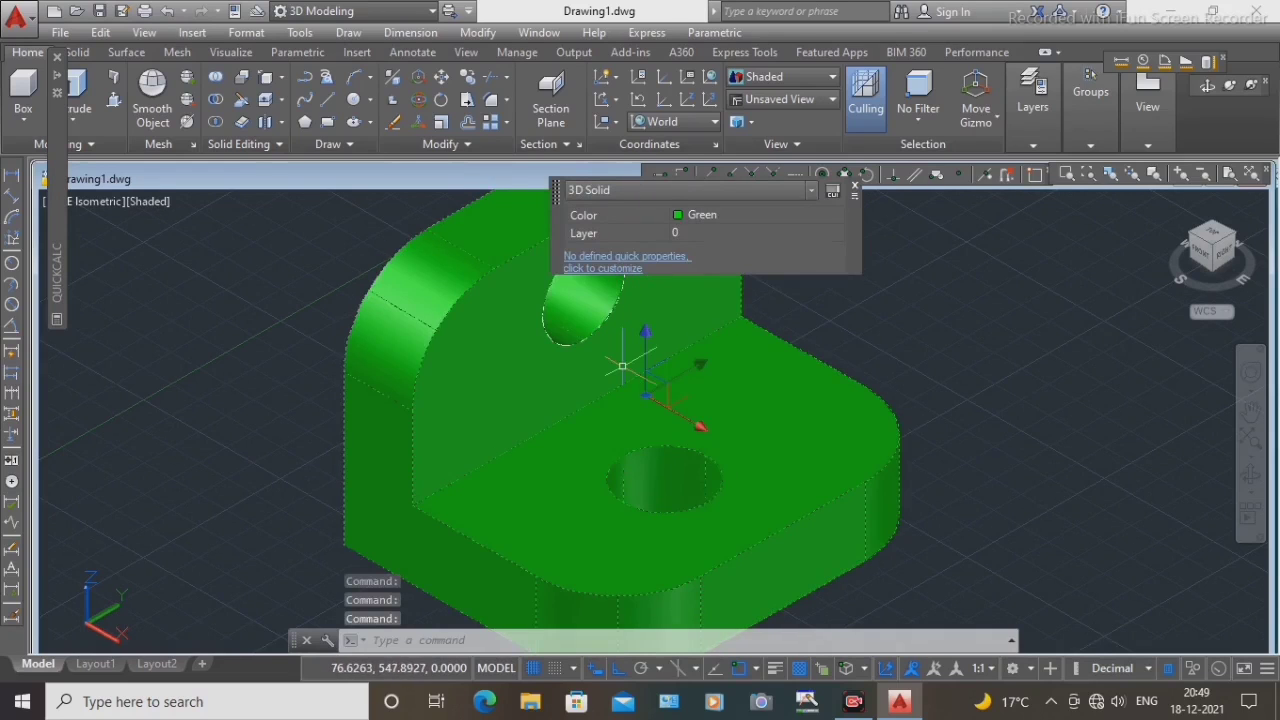
left_click(852, 318)
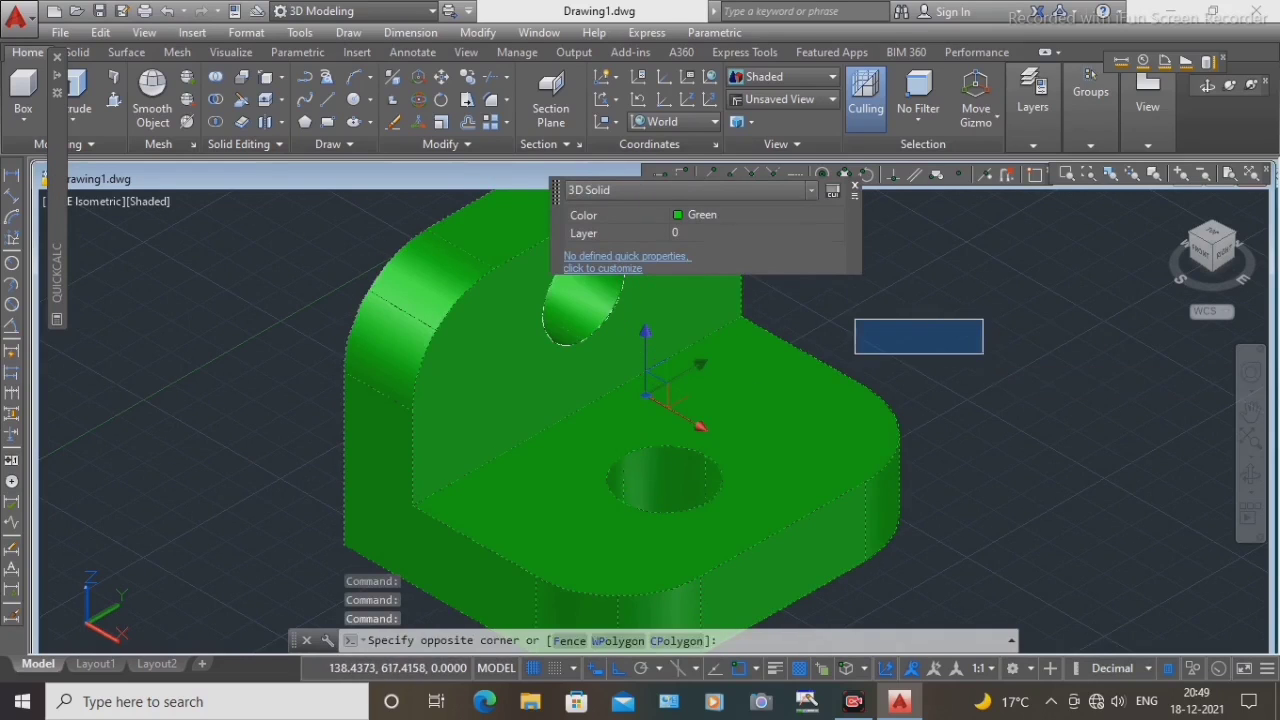
key("Escape")
Step: Move the bracket solid along the positive Y direction, clear of the leftover circle at the vertical wall's hole
scroll(983, 354, "down", 2)
middle_click_drag(980, 354, 580, 362)
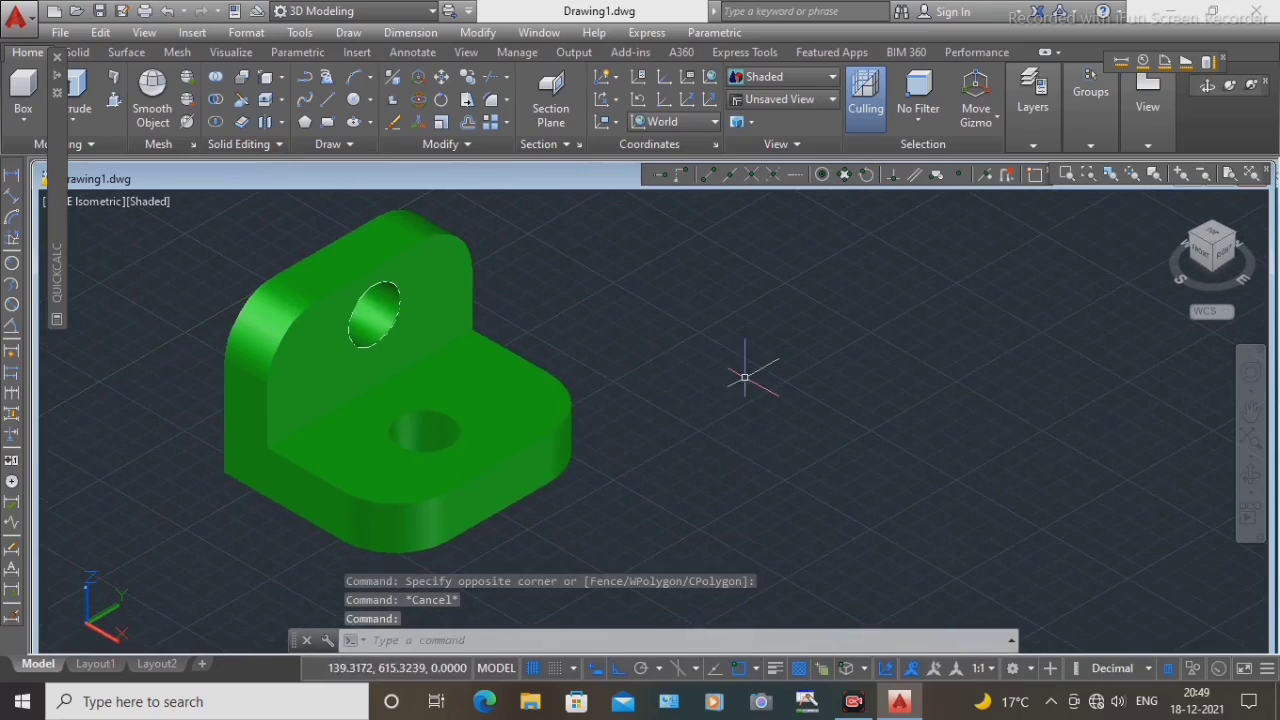
left_click(529, 437)
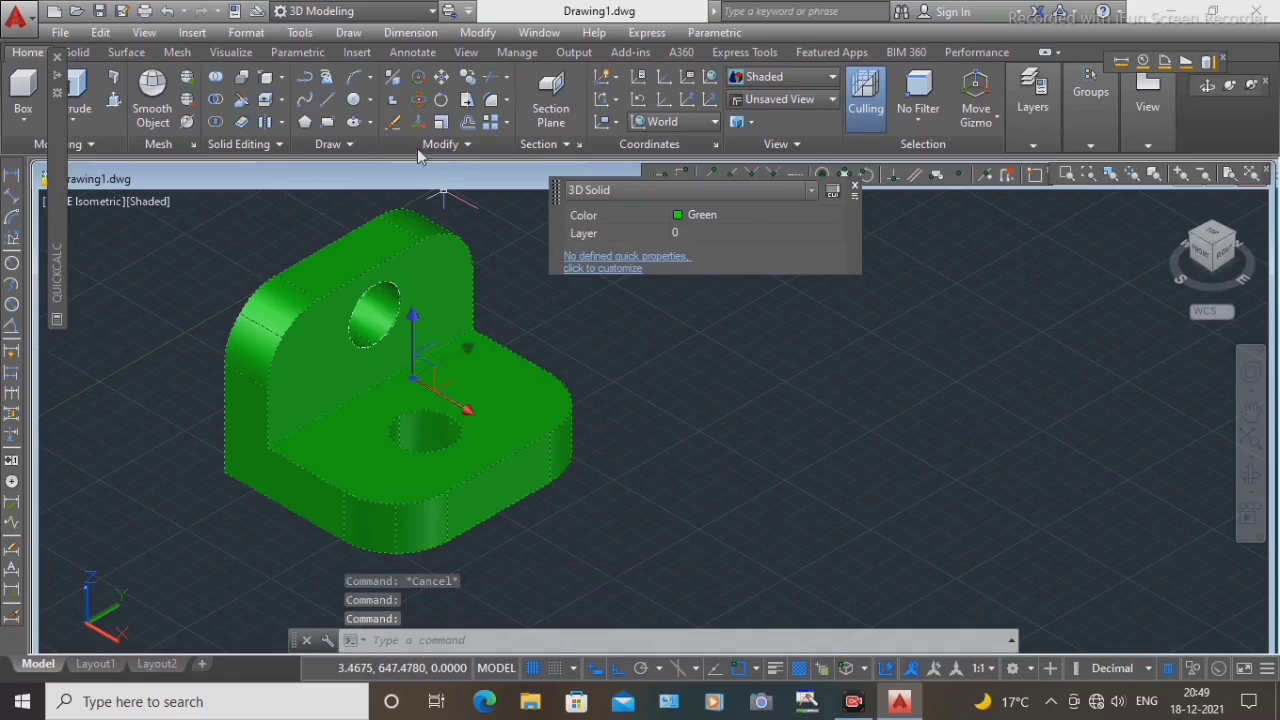
left_click(443, 79)
left_click(686, 402)
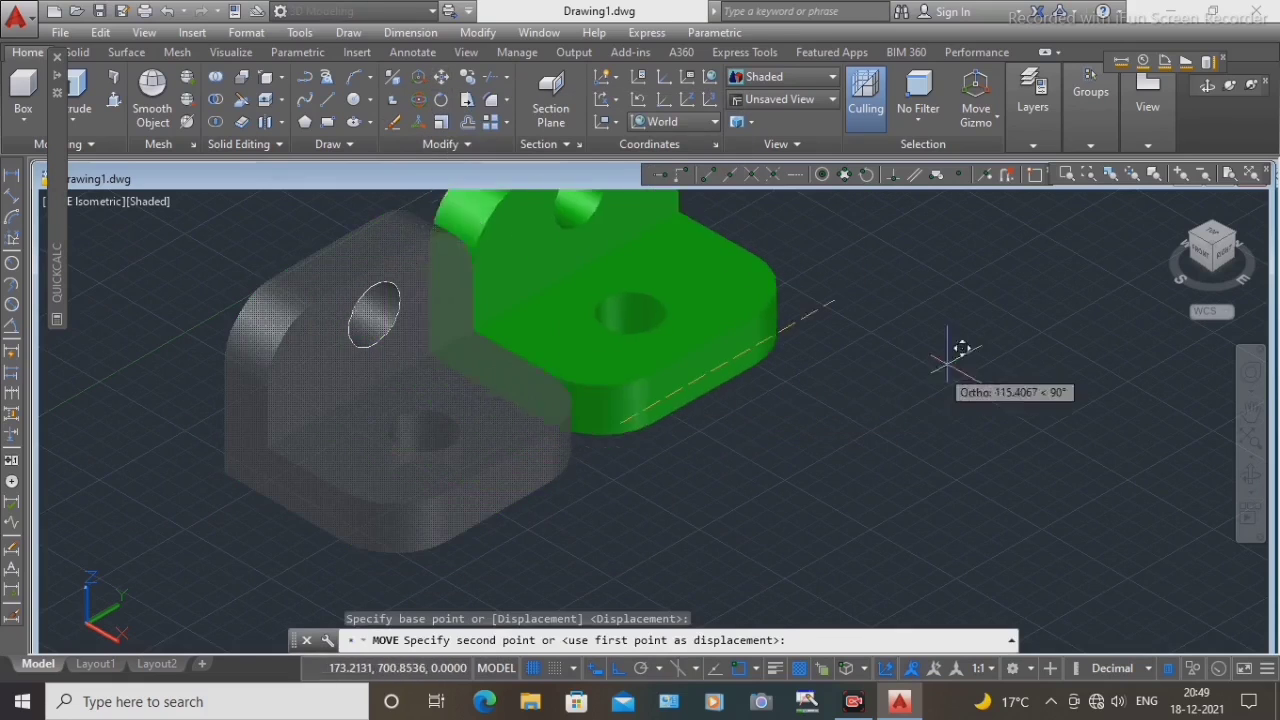
left_click(1006, 343)
Step: Erase the leftover radius-15 circle standing apart from the moved bracket and bring the whole solid into view
left_click(402, 251)
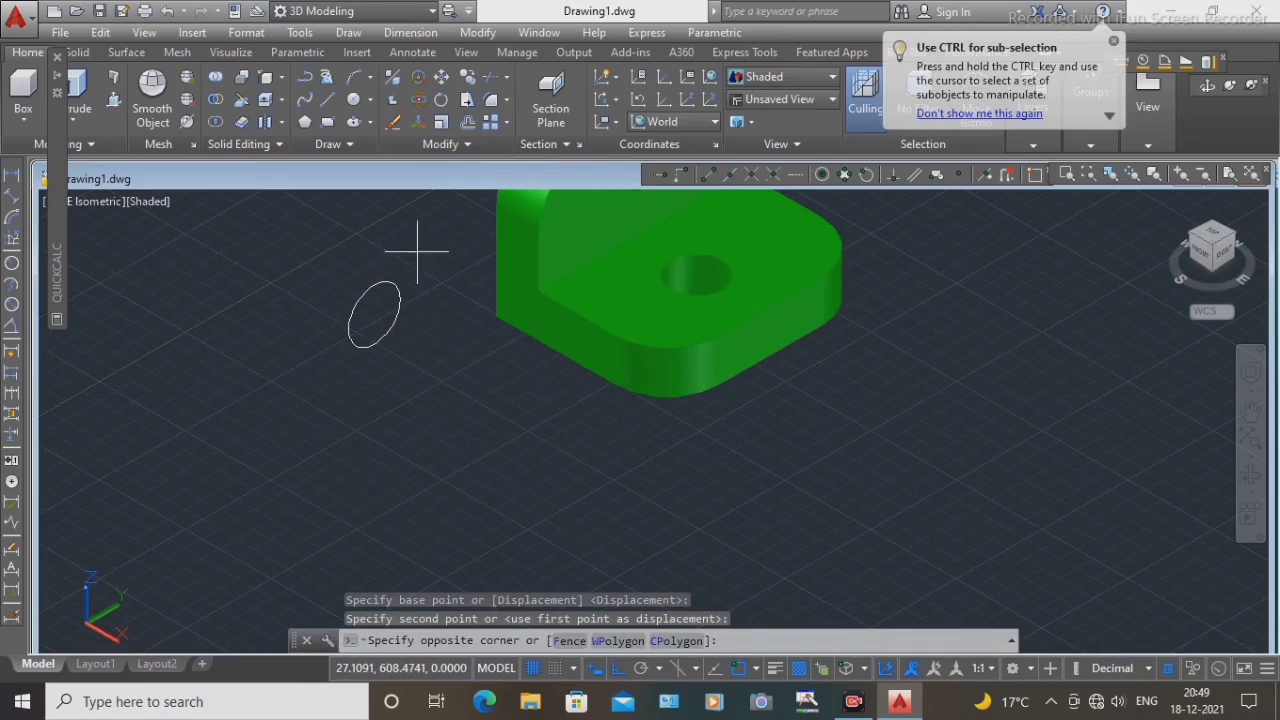
left_click(326, 377)
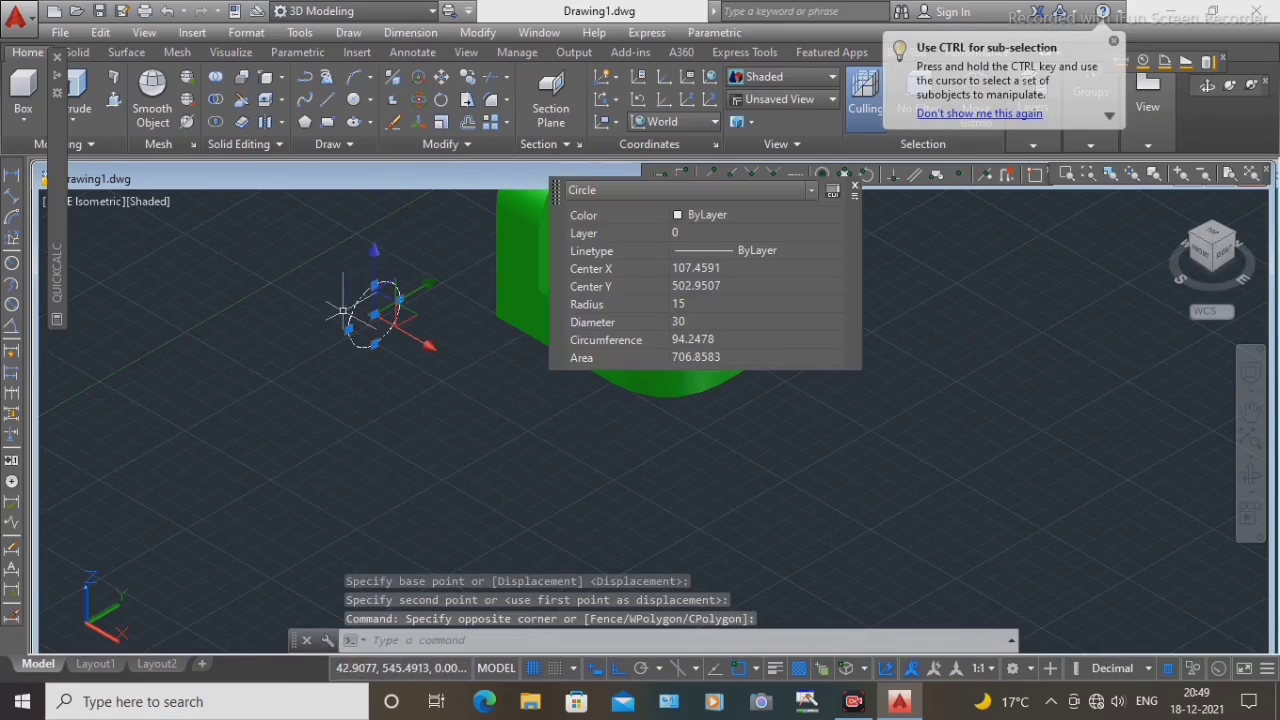
left_click(395, 130)
middle_click_drag(772, 387, 768, 514)
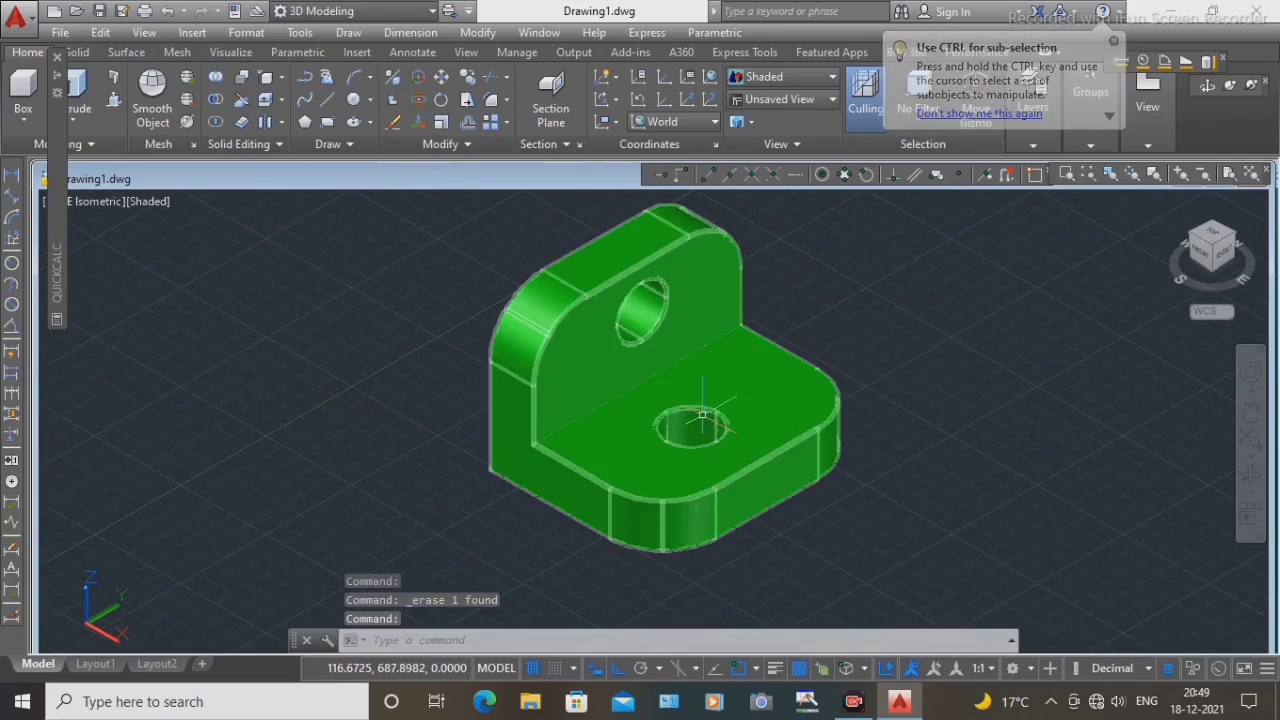